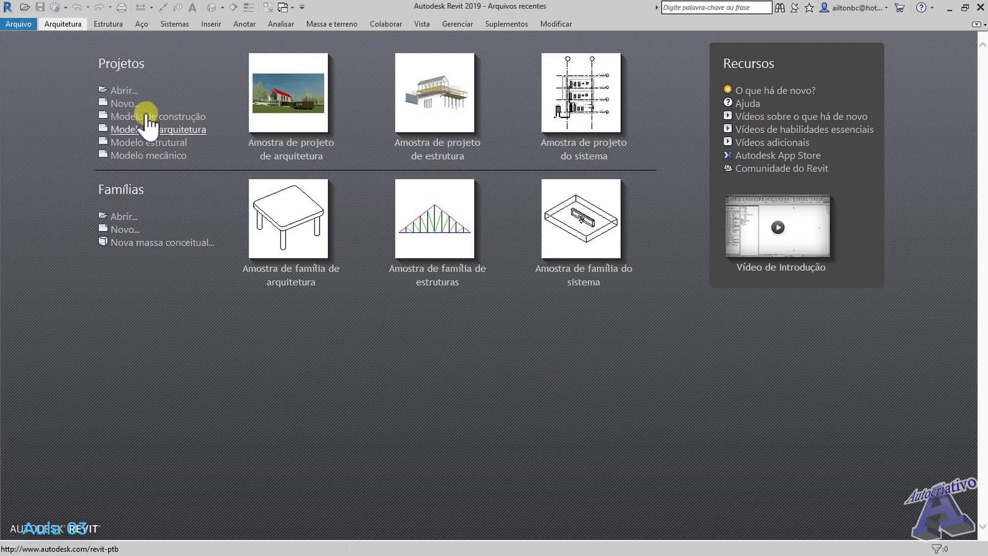
# Step: Create a new project from the Modelo de arquitetura template
pyautogui.click(126, 103)
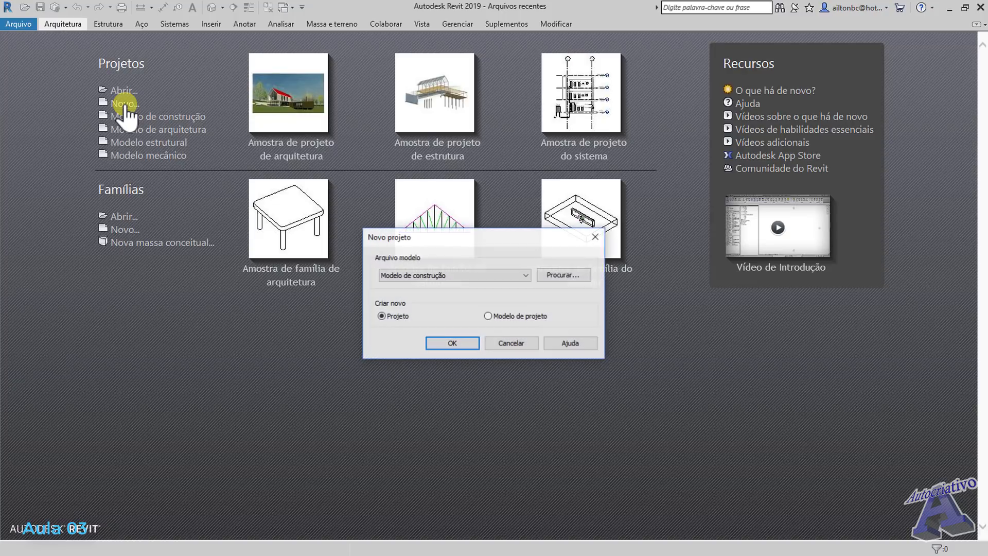
pyautogui.click(506, 277)
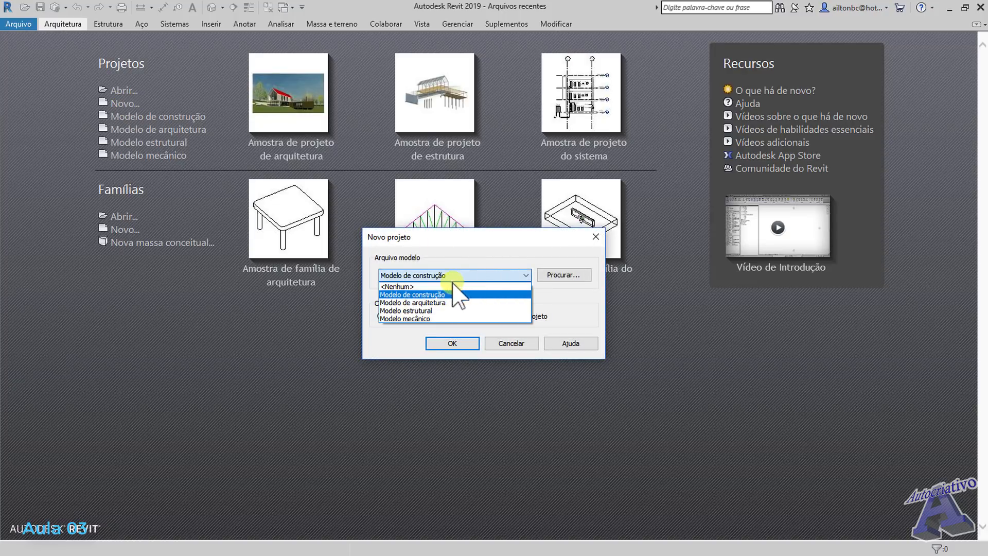
pyautogui.click(437, 303)
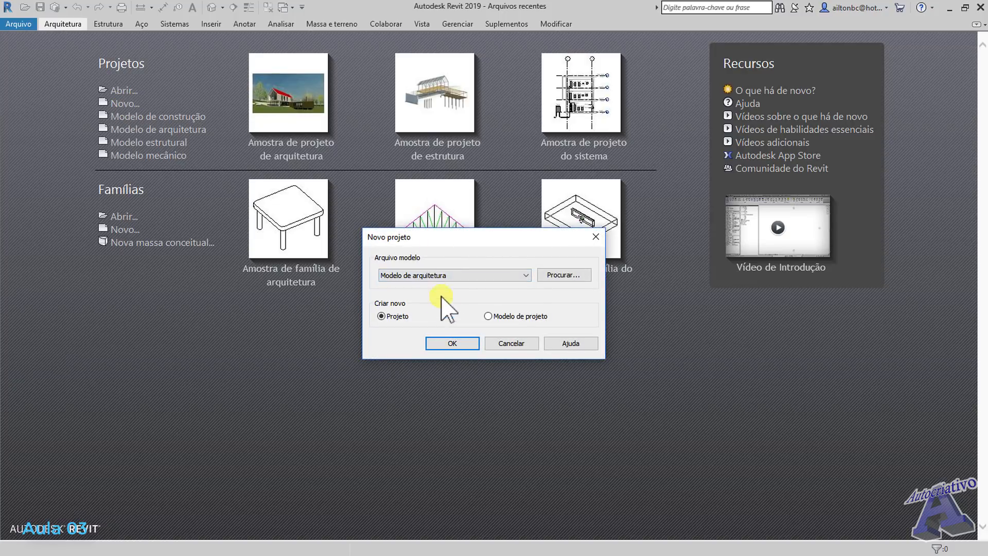
pyautogui.moveTo(469, 241)
pyautogui.mouseDown()
pyautogui.moveTo(485, 251)
pyautogui.moveTo(464, 242)
pyautogui.mouseUp()
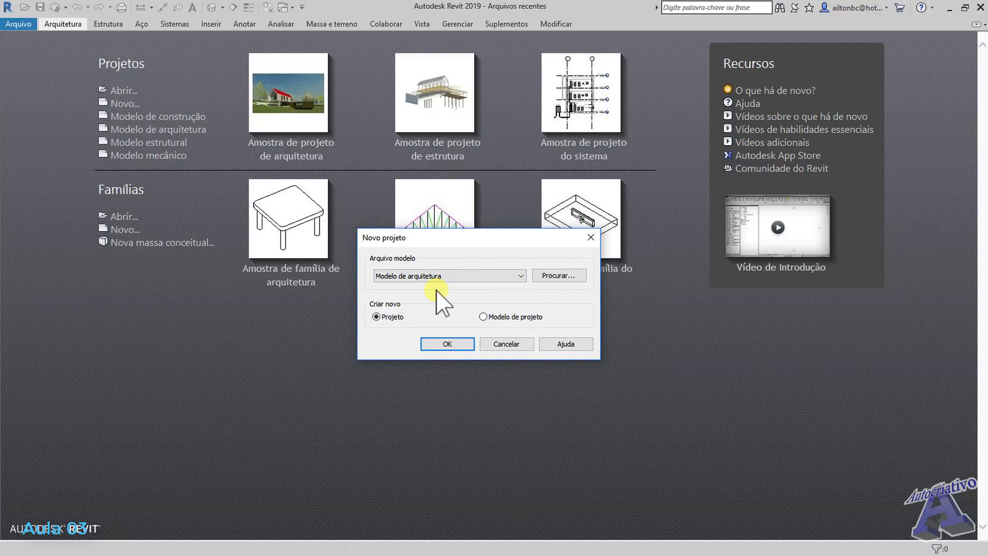
pyautogui.moveTo(470, 237)
pyautogui.mouseDown()
pyautogui.moveTo(451, 240)
pyautogui.moveTo(441, 224)
pyautogui.moveTo(453, 236)
pyautogui.mouseUp()
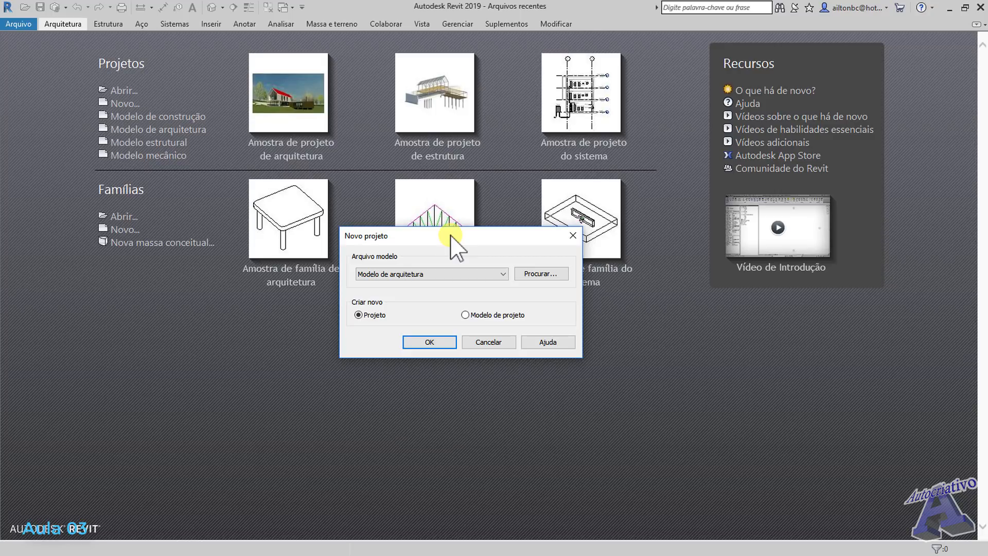
pyautogui.click(431, 342)
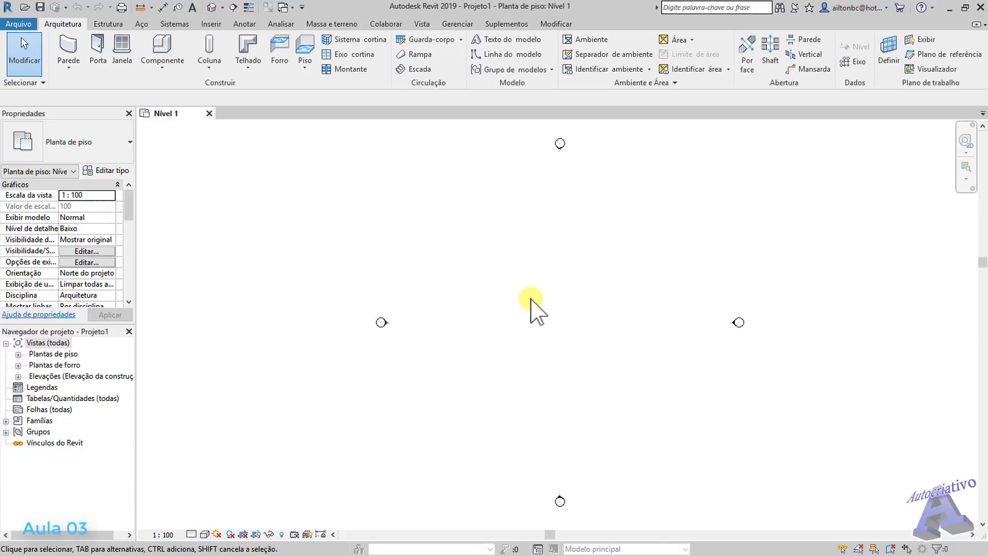
# Step: Examine the west, north and east elevation markers around the Nível 1 floor plan
pyautogui.scroll(-3, 535, 309)
pyautogui.scroll(1, 548, 303)
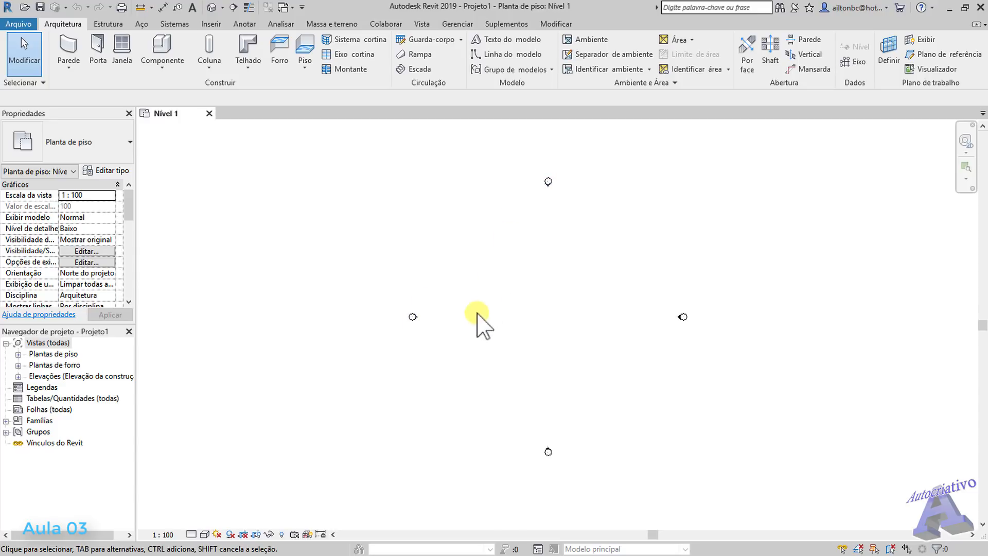
pyautogui.scroll(2, 419, 322)
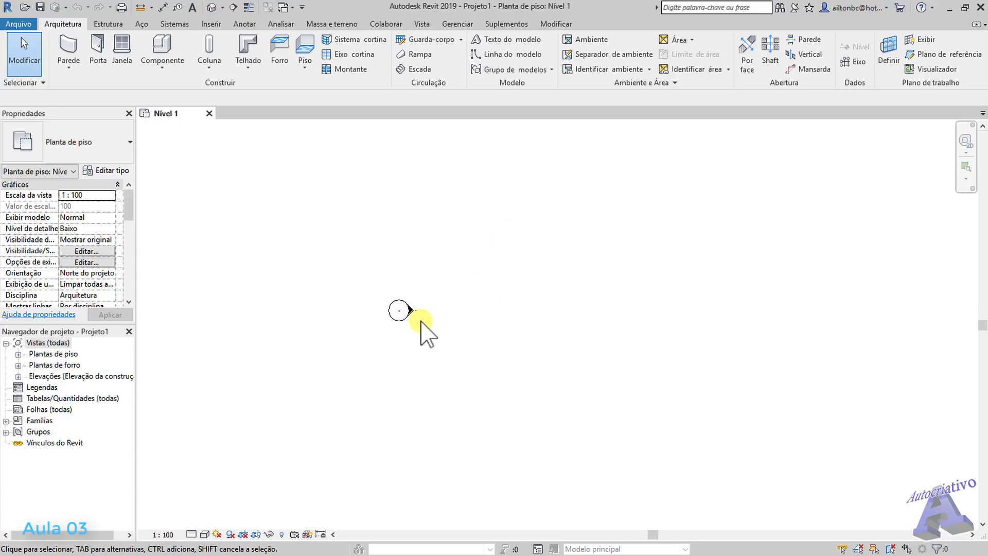
pyautogui.scroll(1, 407, 312)
pyautogui.scroll(-3, 505, 324)
pyautogui.moveTo(648, 303)
pyautogui.mouseDown(button='middle')
pyautogui.moveTo(547, 289)
pyautogui.moveTo(467, 337)
pyautogui.moveTo(457, 417)
pyautogui.moveTo(503, 457)
pyautogui.moveTo(564, 440)
pyautogui.moveTo(467, 340)
pyautogui.moveTo(492, 325)
pyautogui.moveTo(499, 338)
pyautogui.moveTo(542, 318)
pyautogui.moveTo(519, 335)
pyautogui.moveTo(487, 335)
pyautogui.moveTo(535, 329)
pyautogui.mouseUp(button='middle')
pyautogui.scroll(-1, 519, 339)
pyautogui.moveTo(520, 315); pyautogui.dragTo(507, 350, button='middle')
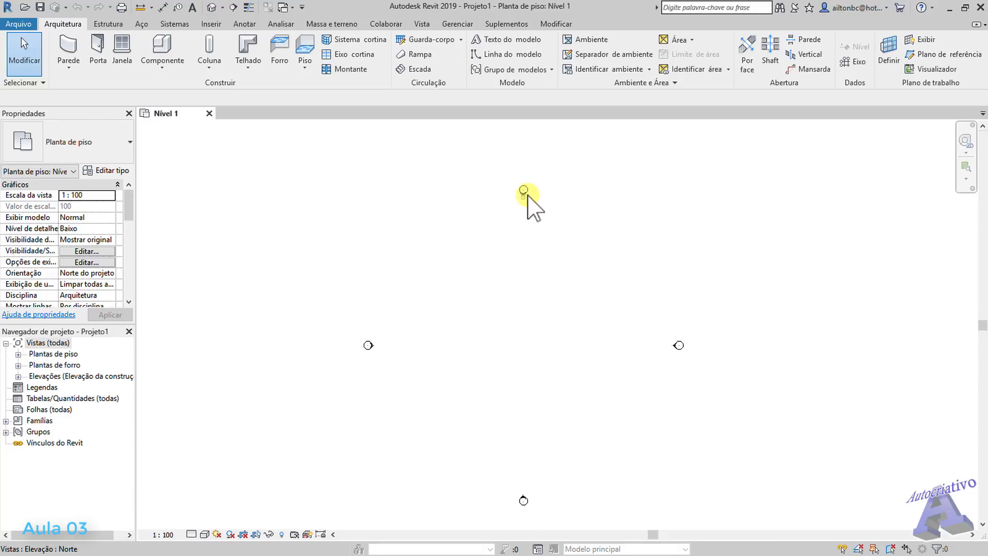
pyautogui.scroll(3, 528, 196)
pyautogui.scroll(1, 530, 204)
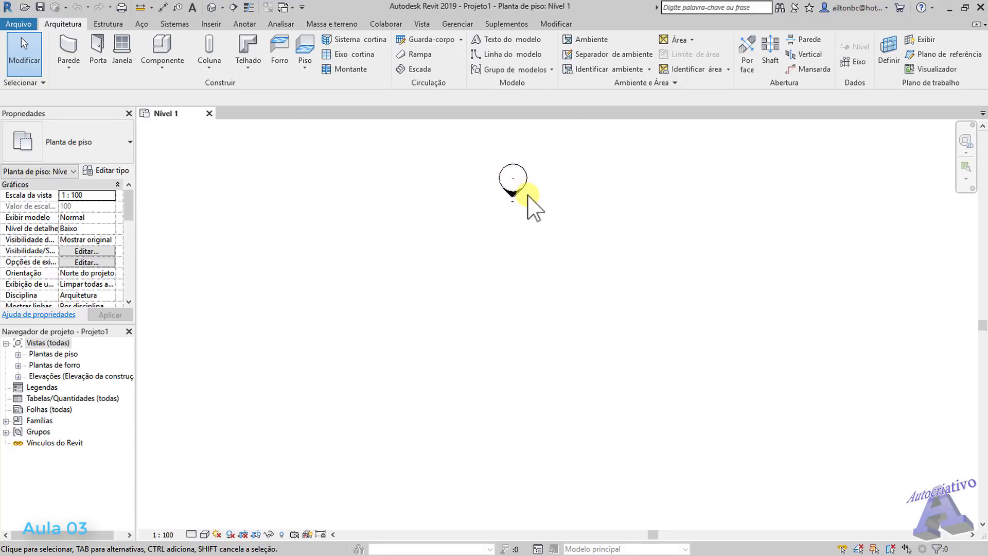
pyautogui.scroll(1, 530, 203)
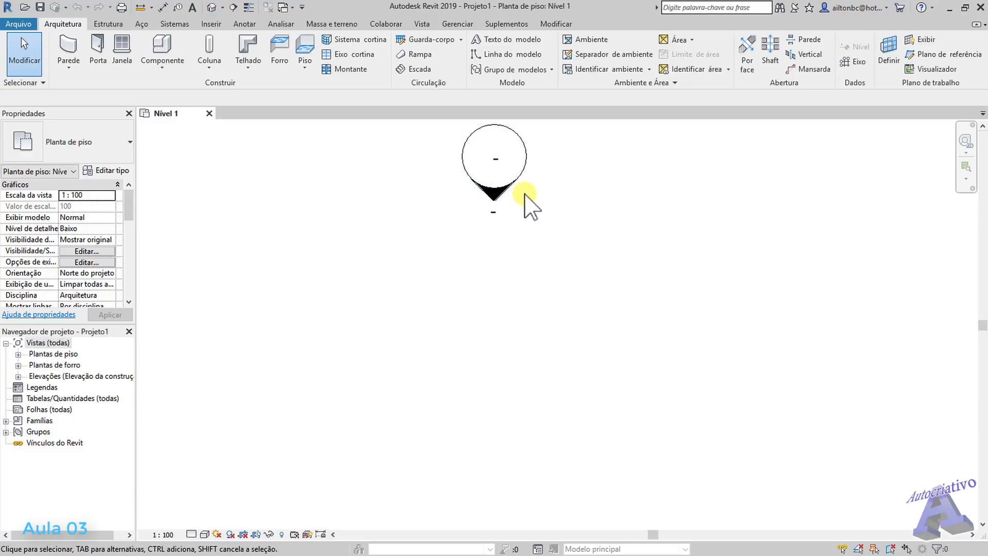
pyautogui.scroll(-1, 525, 195)
pyautogui.scroll(-1, 525, 194)
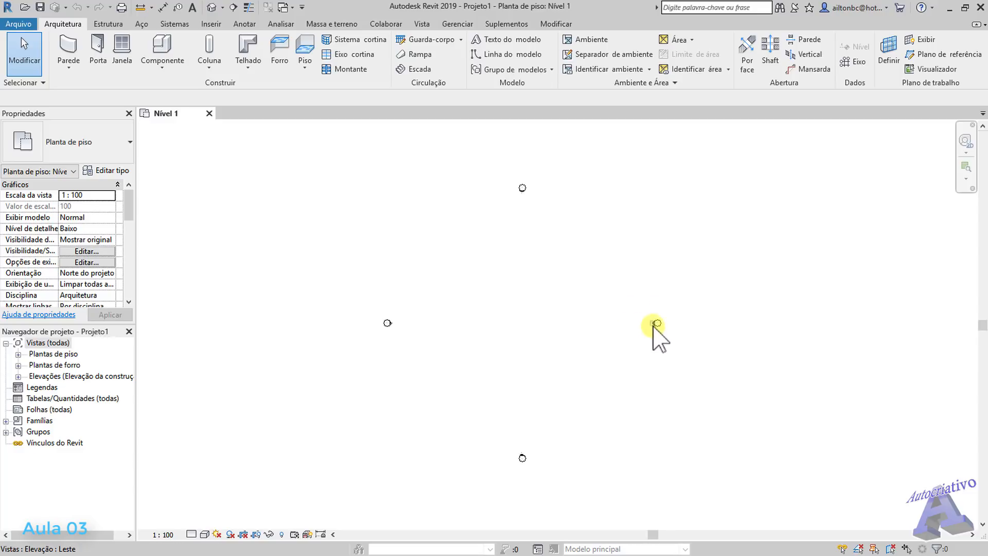
pyautogui.scroll(5, 657, 328)
pyautogui.scroll(1, 653, 326)
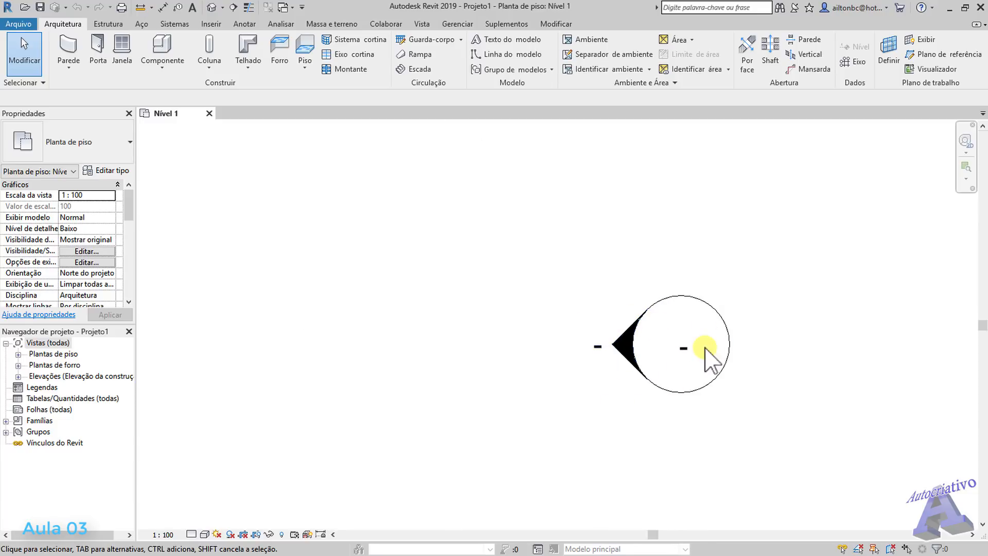
pyautogui.scroll(-4, 642, 324)
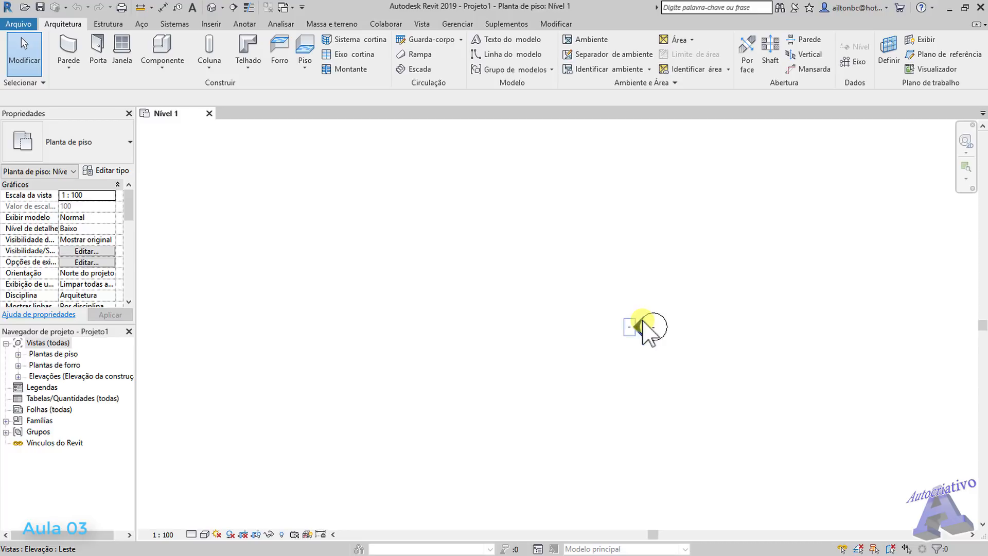
pyautogui.scroll(-3, 644, 324)
pyautogui.moveTo(549, 316)
pyautogui.mouseDown(button='middle')
pyautogui.moveTo(564, 318)
pyautogui.moveTo(549, 299)
pyautogui.mouseUp(button='middle')
pyautogui.scroll(-1, 564, 319)
pyautogui.scroll(1, 529, 296)
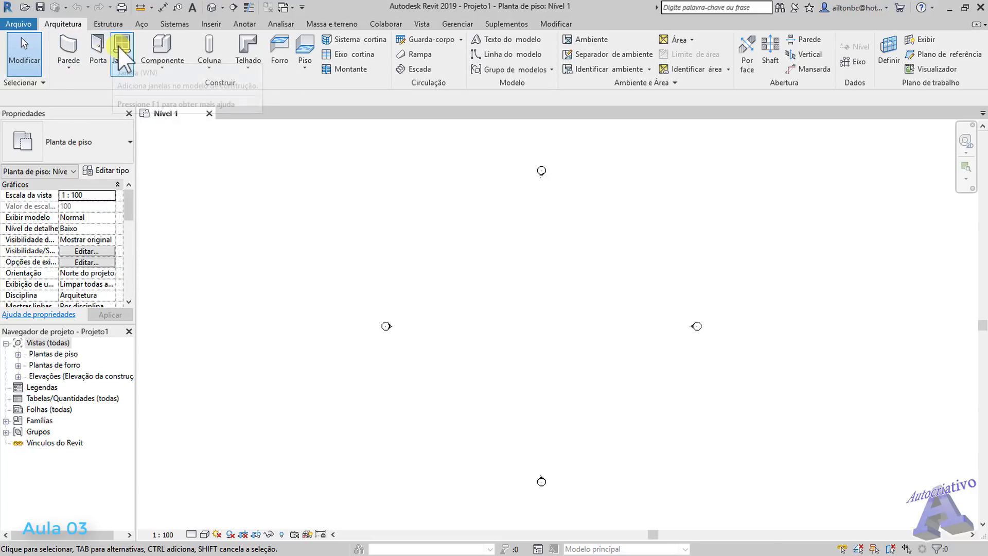
pyautogui.click(69, 70)
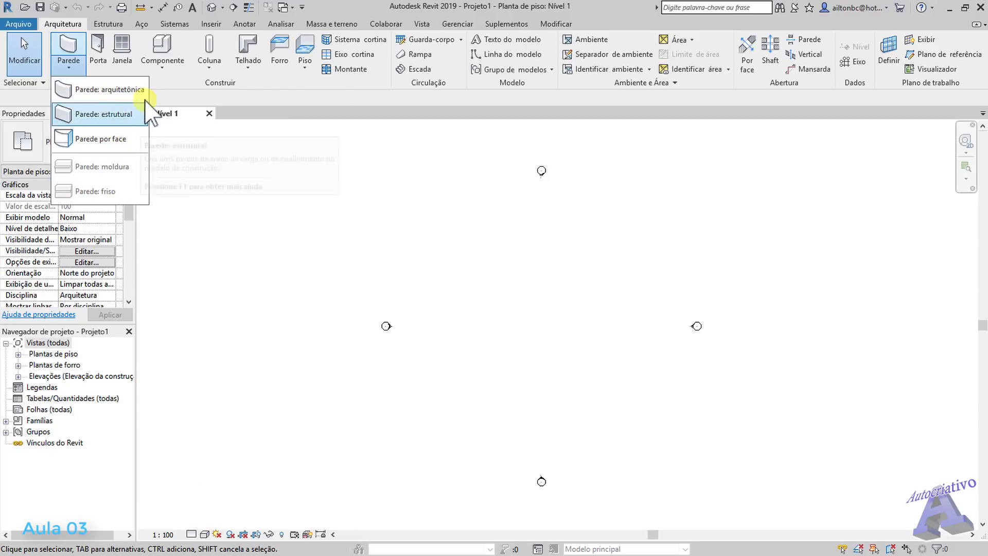
pyautogui.click(165, 69)
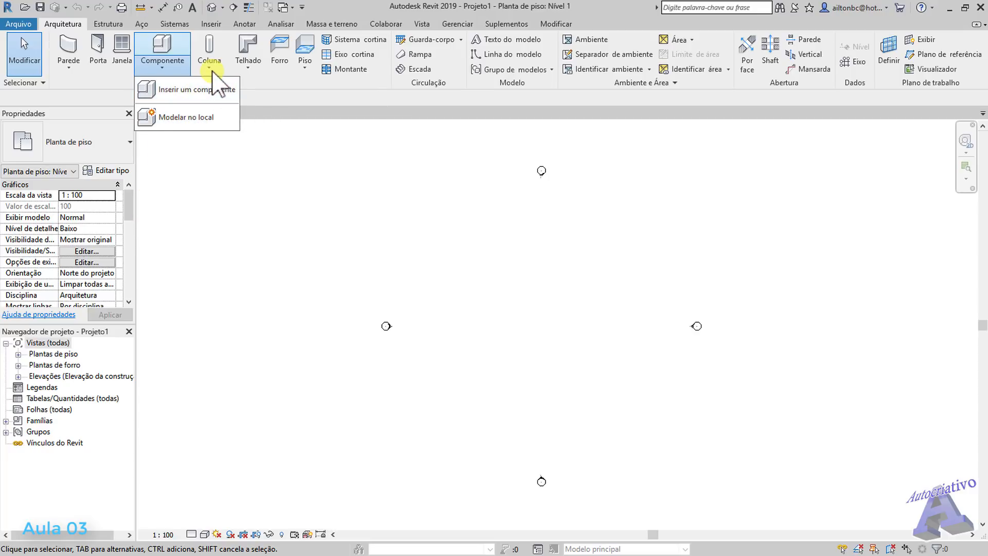
pyautogui.click(209, 57)
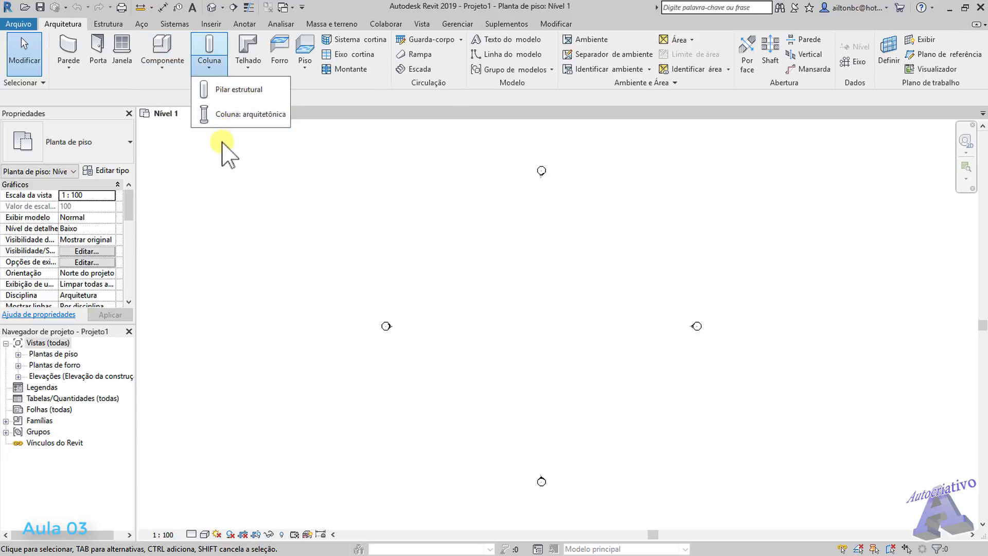
pyautogui.click(515, 277)
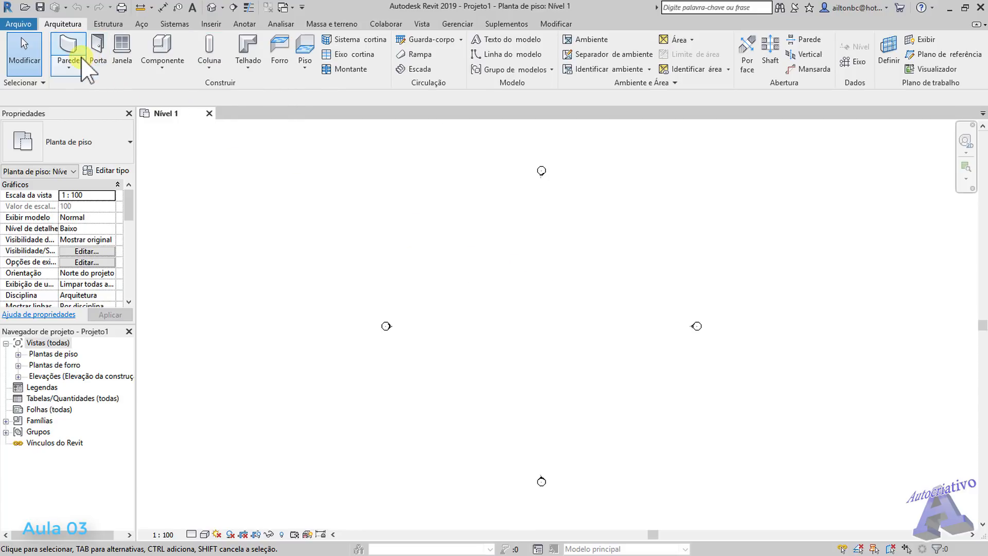
# Step: Draw a horizontal architectural wall of type Genérico - 200 mm, about 18000 mm long, in the area between the four elevation markers
pyautogui.click(68, 65)
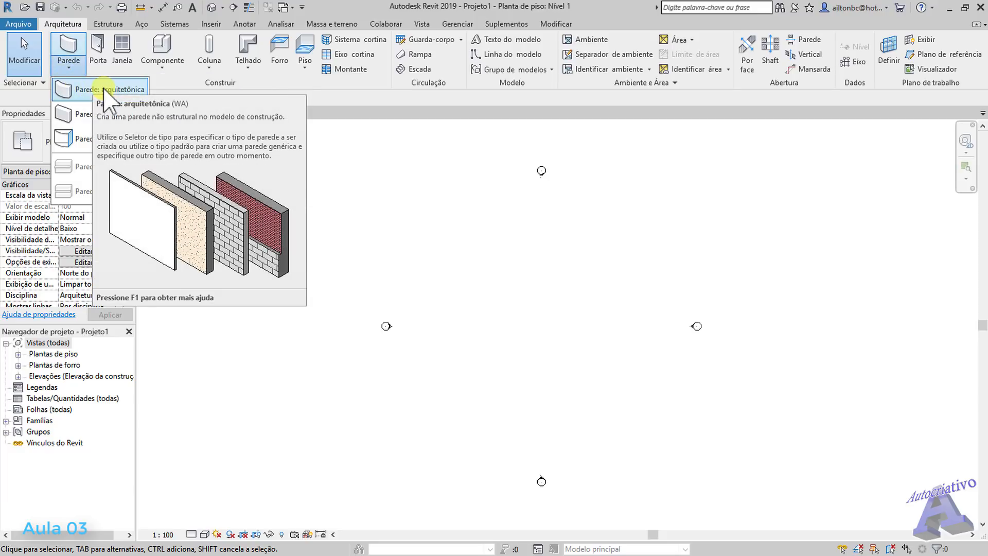
pyautogui.click(106, 90)
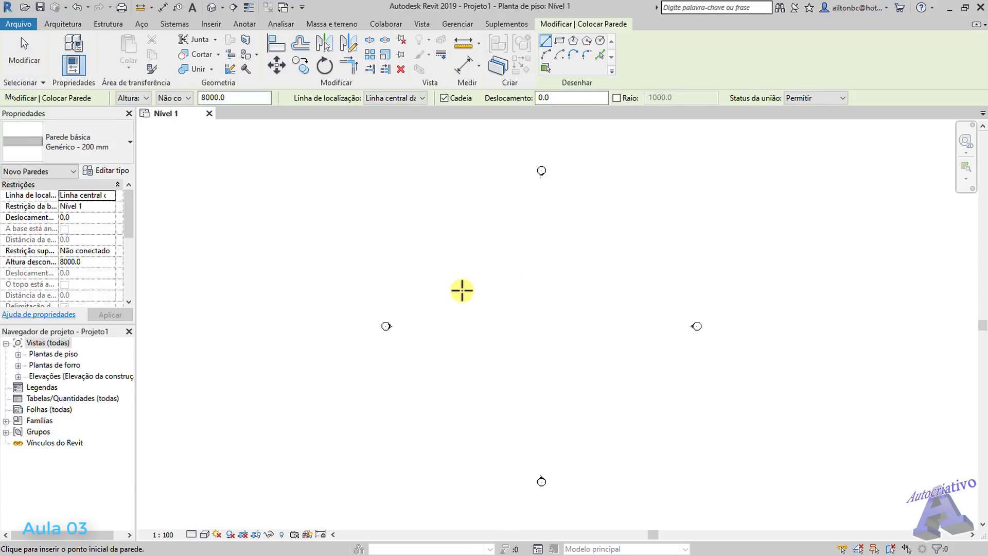
pyautogui.click(463, 288)
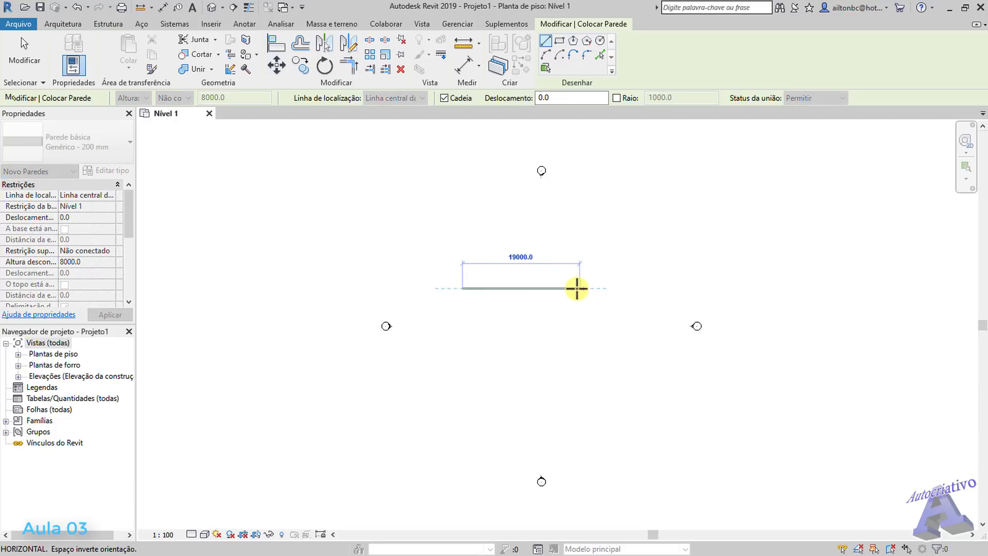
pyautogui.click(575, 288)
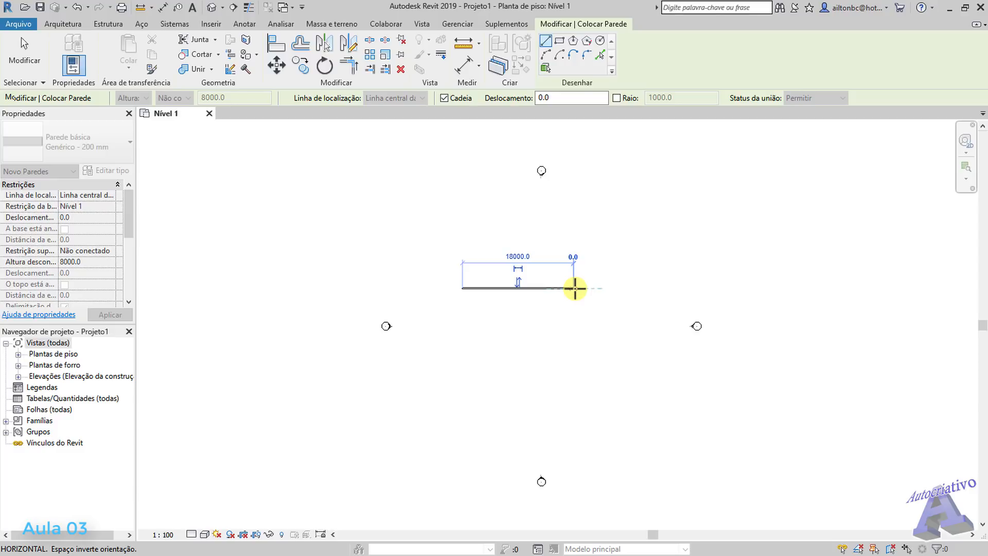
pyautogui.click(575, 288)
pyautogui.click(575, 289)
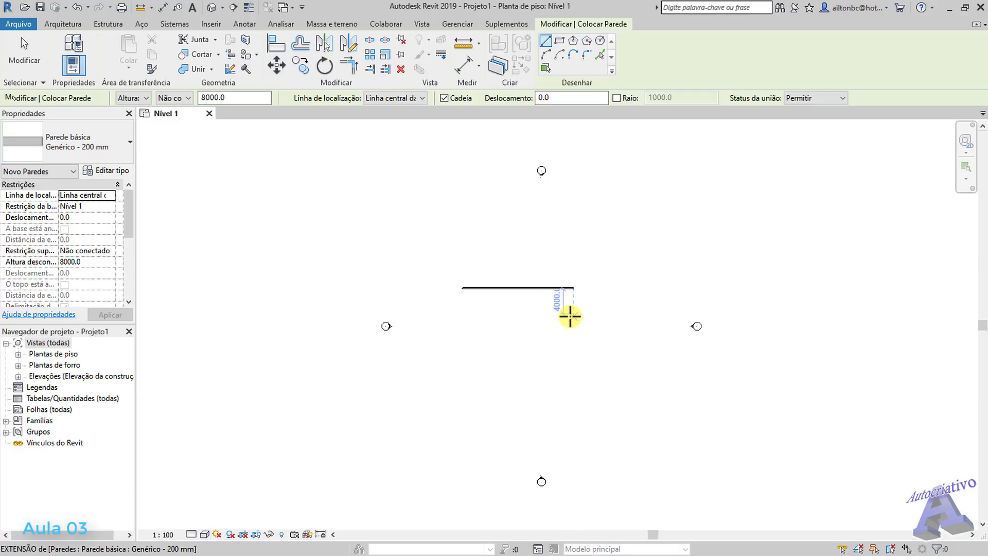
pyautogui.press('Escape')
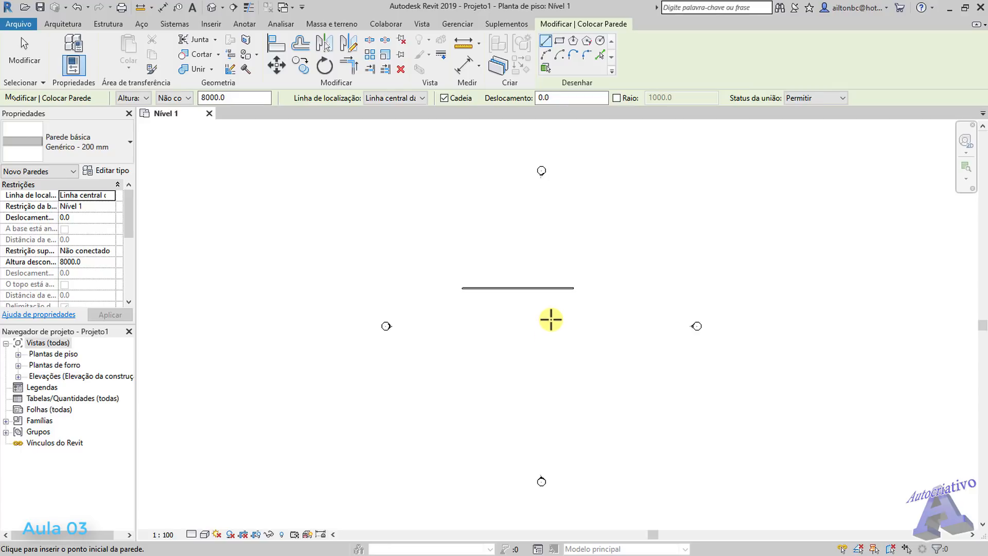
pyautogui.press('Escape')
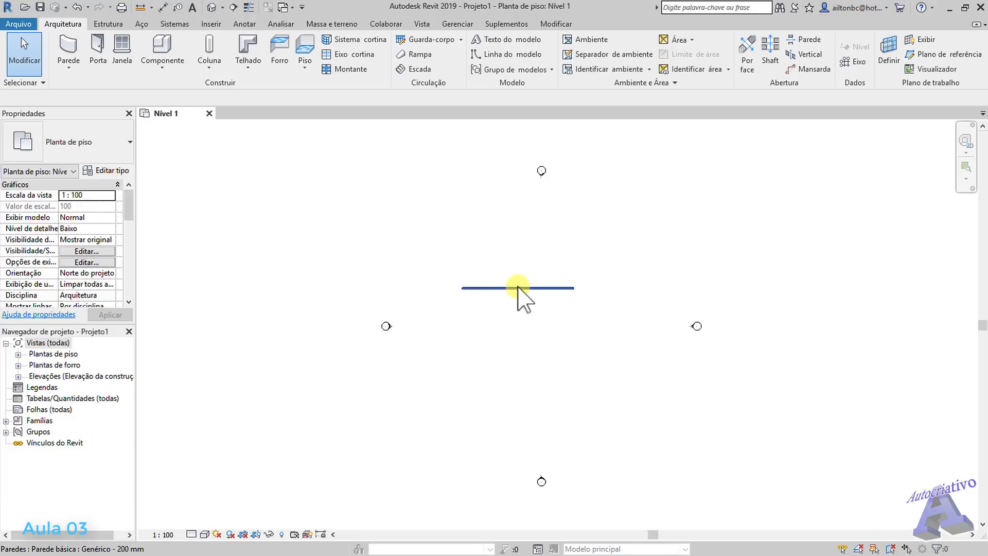
# Step: Inspect the horizontal wall up close and its position relative to the elevation markers
pyautogui.scroll(5, 518, 288)
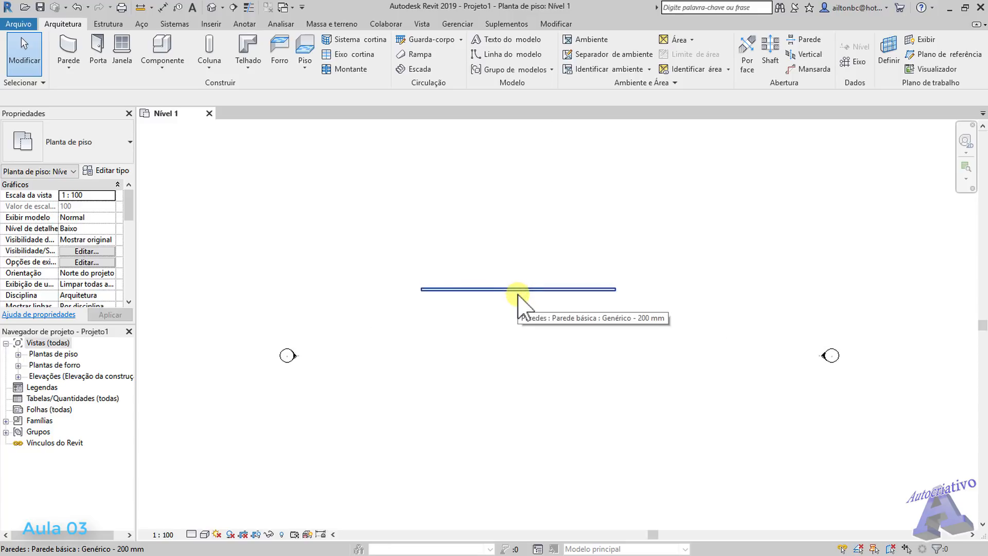
pyautogui.scroll(5, 520, 290)
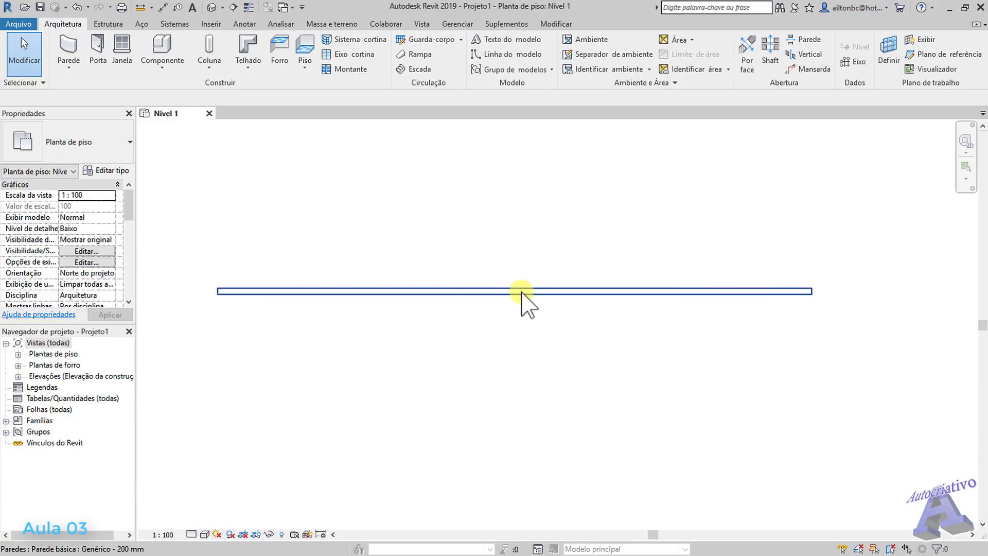
pyautogui.moveTo(529, 292); pyautogui.dragTo(587, 303, button='middle')
pyautogui.scroll(-1, 586, 303)
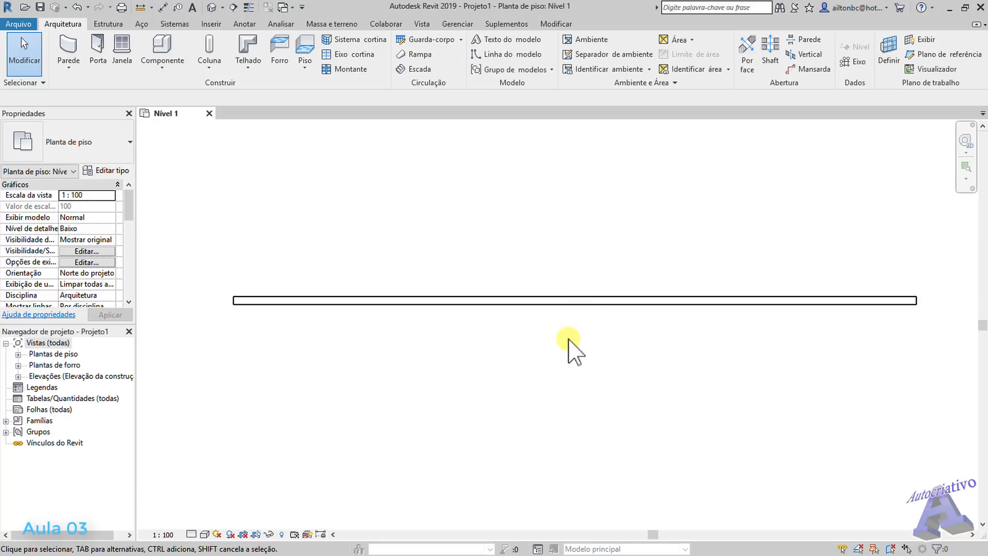
pyautogui.click(70, 70)
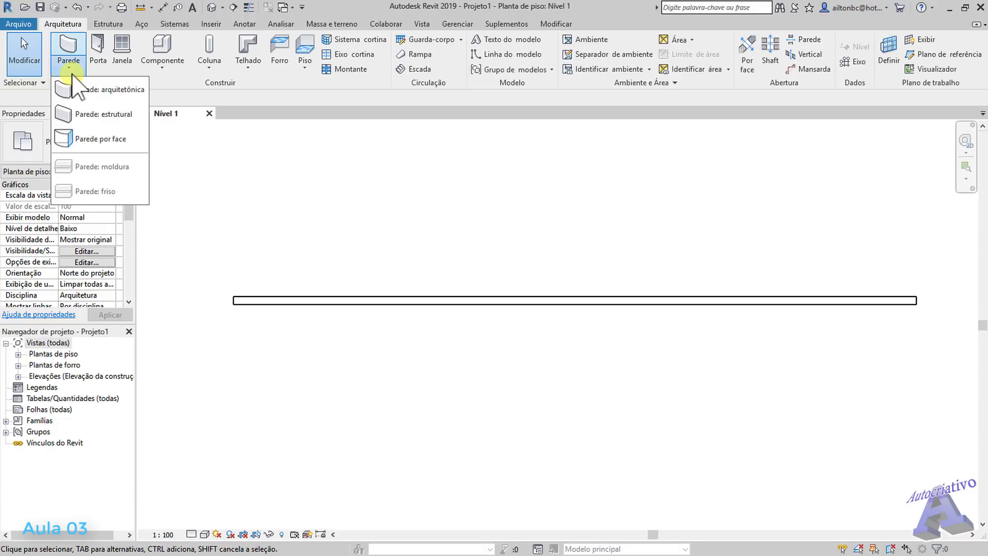
pyautogui.click(555, 324)
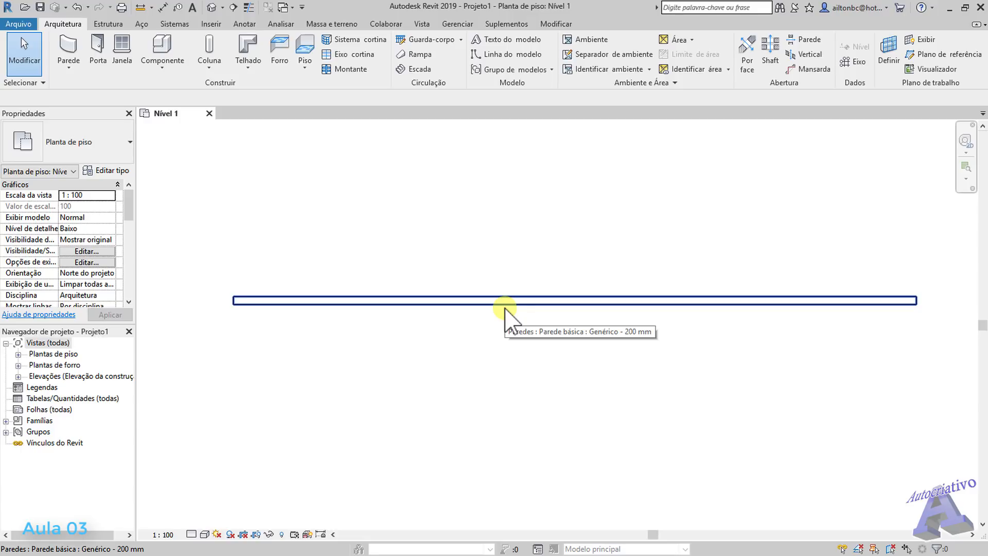
pyautogui.scroll(-5, 526, 310)
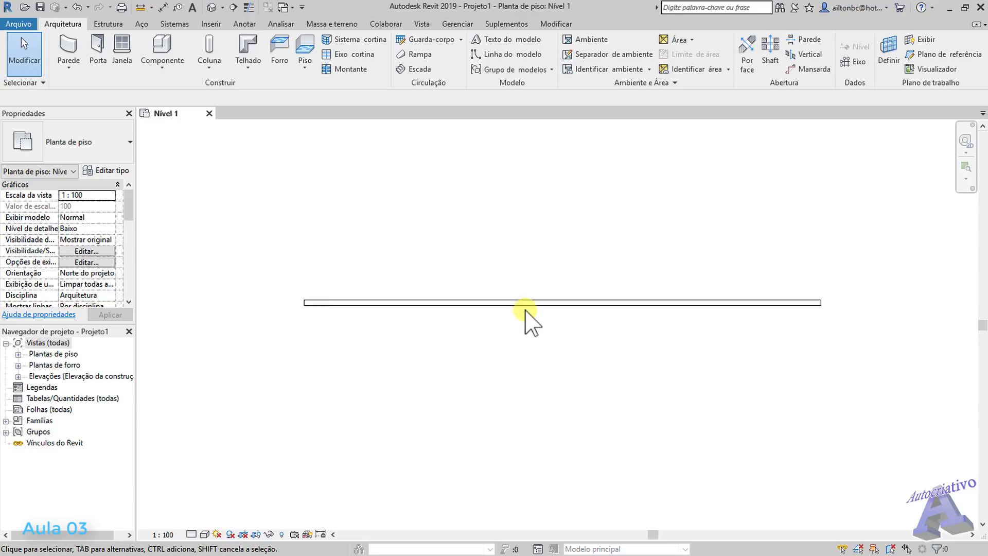
pyautogui.scroll(-2, 526, 310)
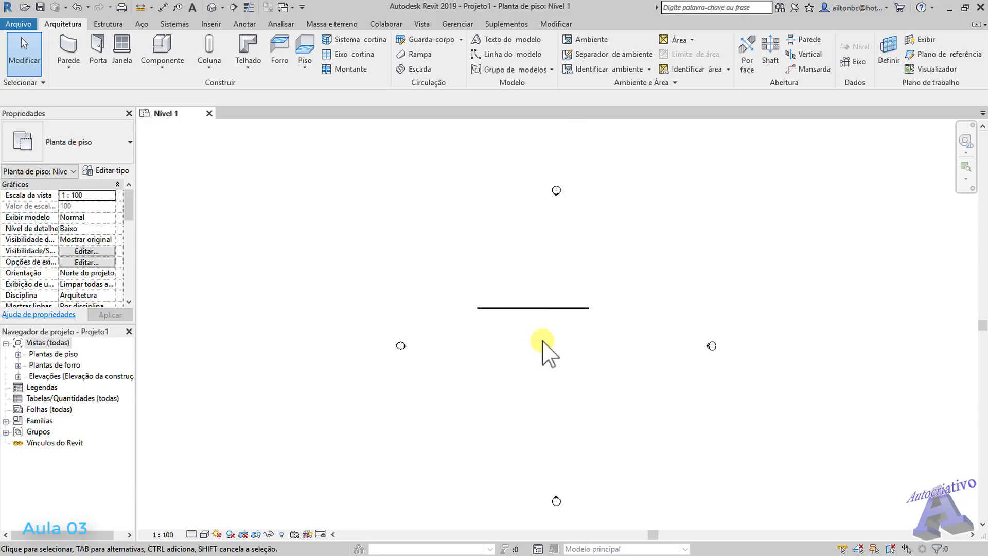
pyautogui.moveTo(556, 338); pyautogui.dragTo(574, 322, button='middle')
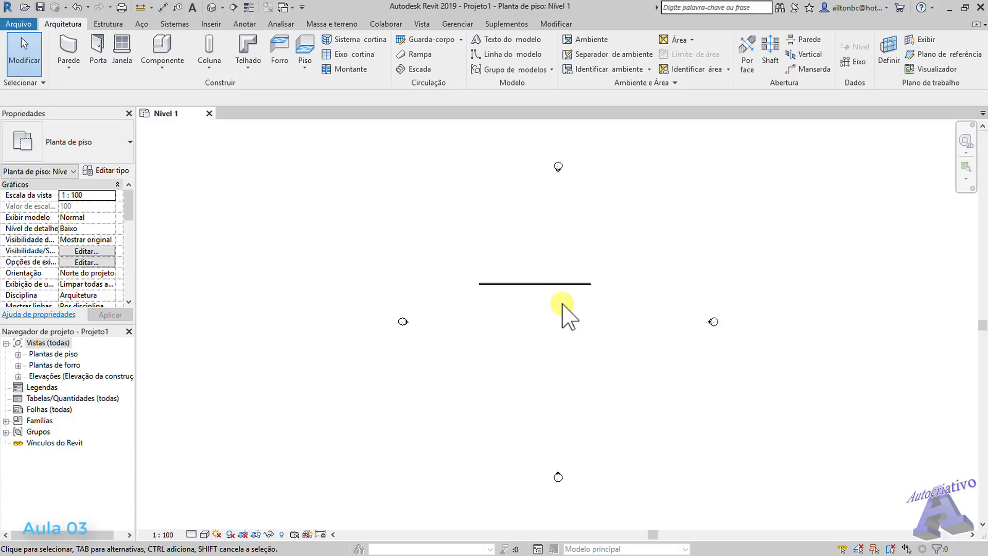
pyautogui.moveTo(562, 305); pyautogui.dragTo(558, 304, button='middle')
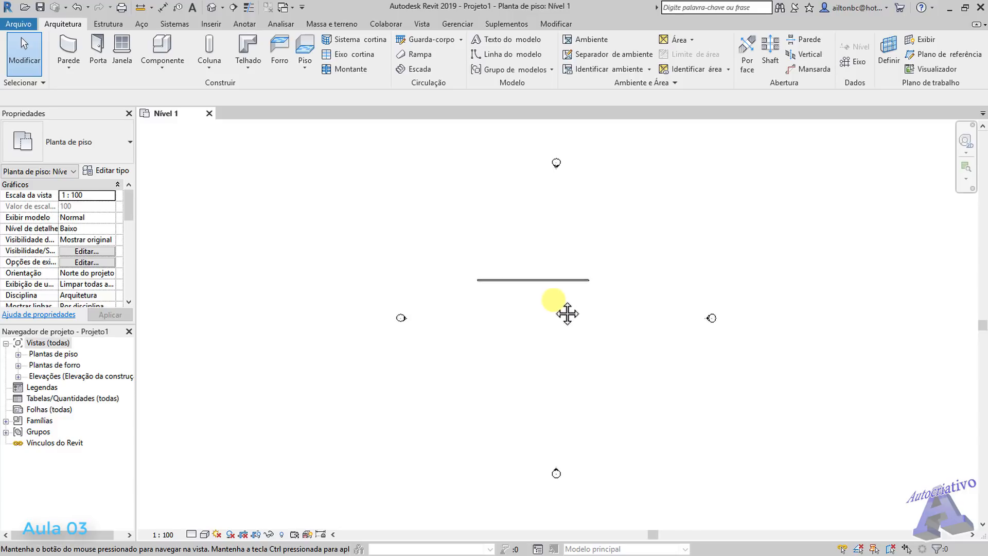
# Step: Examine the horizontal wall and the four elevation markers from different zoom levels and positions in the Nível 1 plan
pyautogui.scroll(-1, 557, 305)
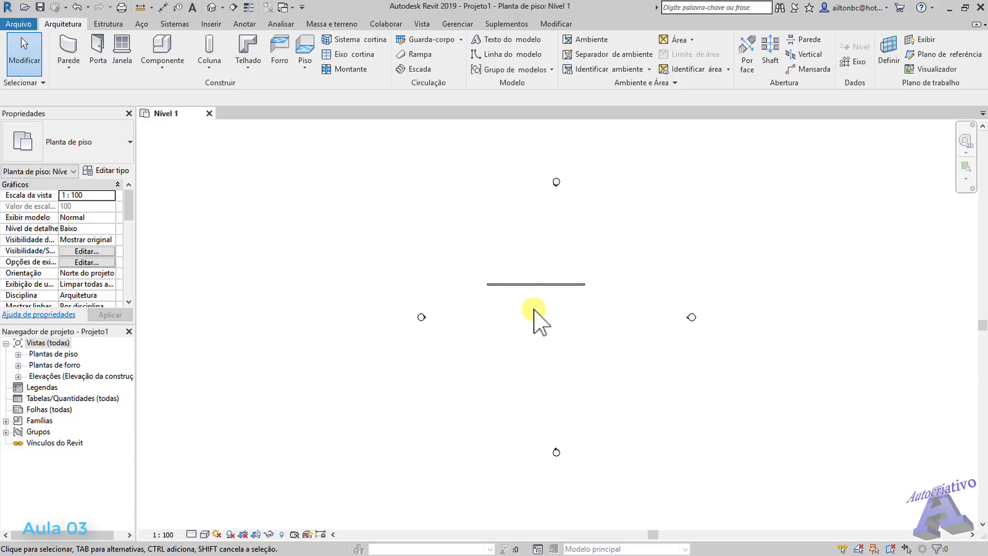
pyautogui.moveTo(595, 362); pyautogui.dragTo(592, 310, button='middle')
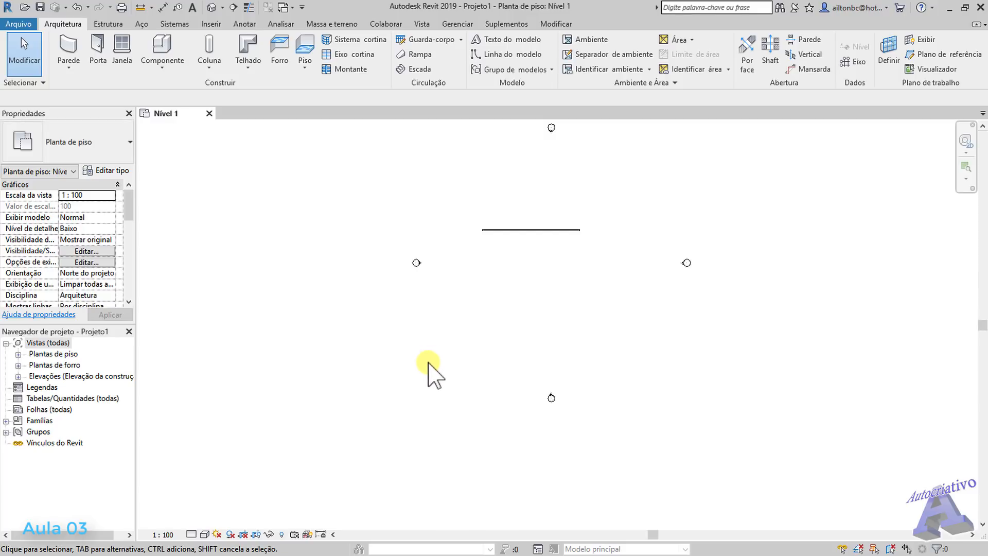
pyautogui.scroll(5, 432, 364)
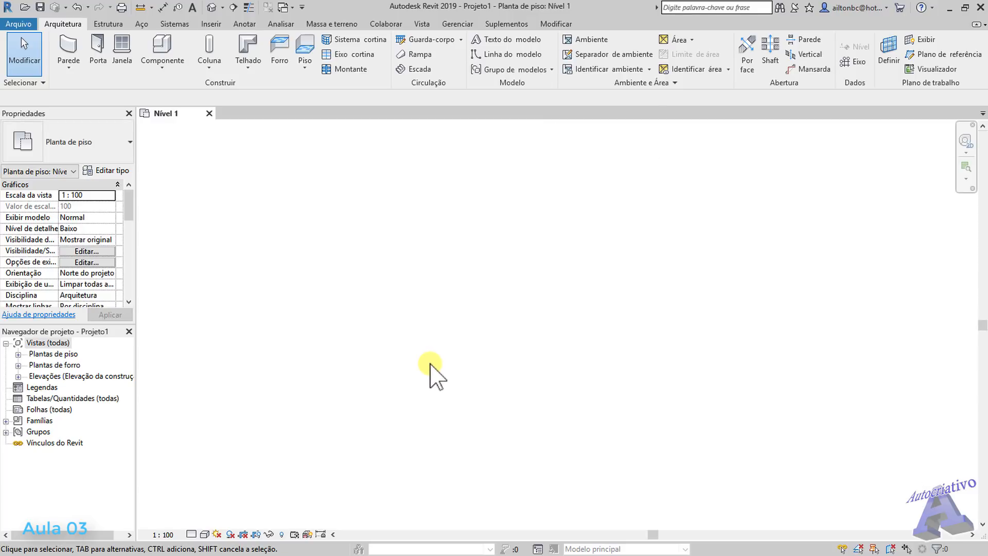
pyautogui.scroll(-6, 431, 363)
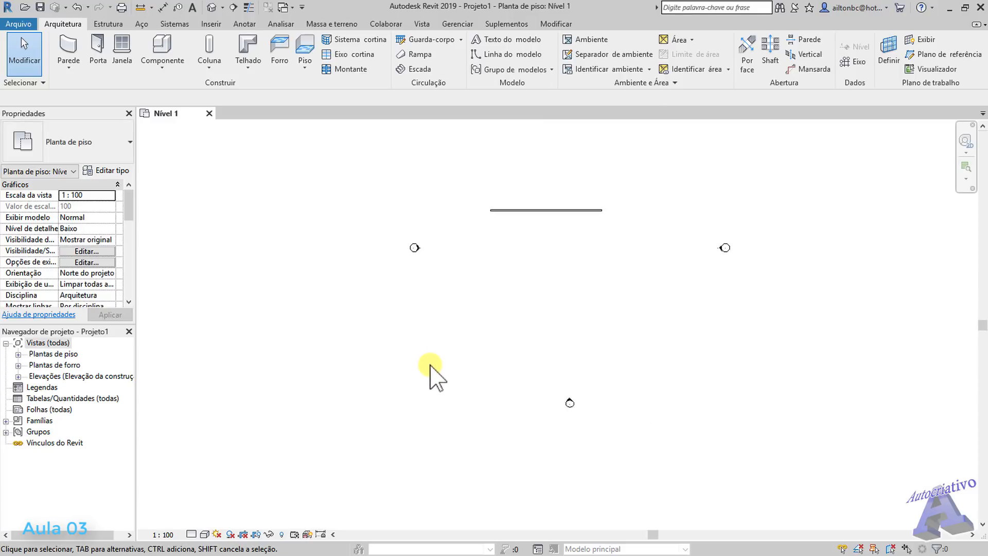
pyautogui.moveTo(496, 312); pyautogui.dragTo(523, 360, button='middle')
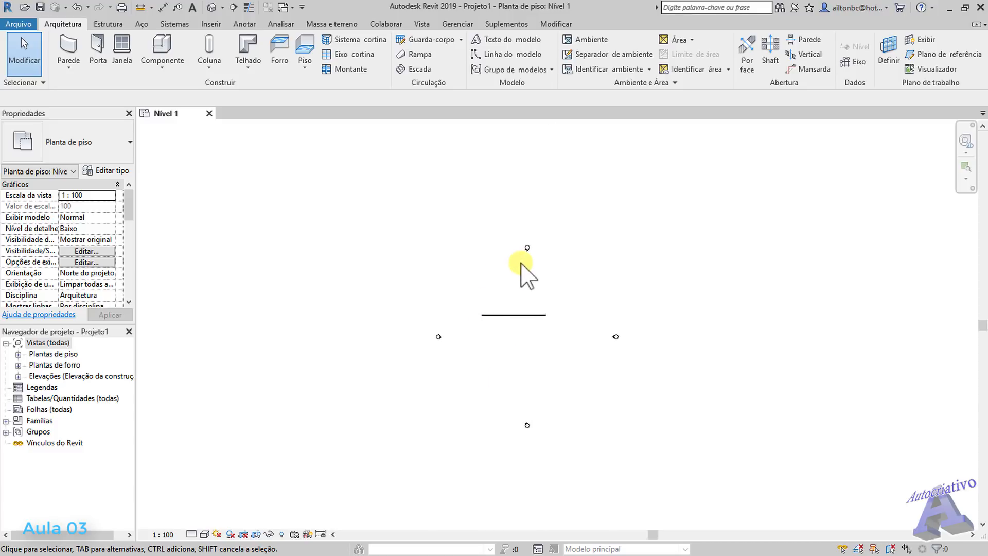
pyautogui.scroll(3, 529, 253)
pyautogui.scroll(2, 526, 278)
pyautogui.moveTo(540, 300); pyautogui.dragTo(547, 229, button='middle')
pyautogui.scroll(-1, 536, 170)
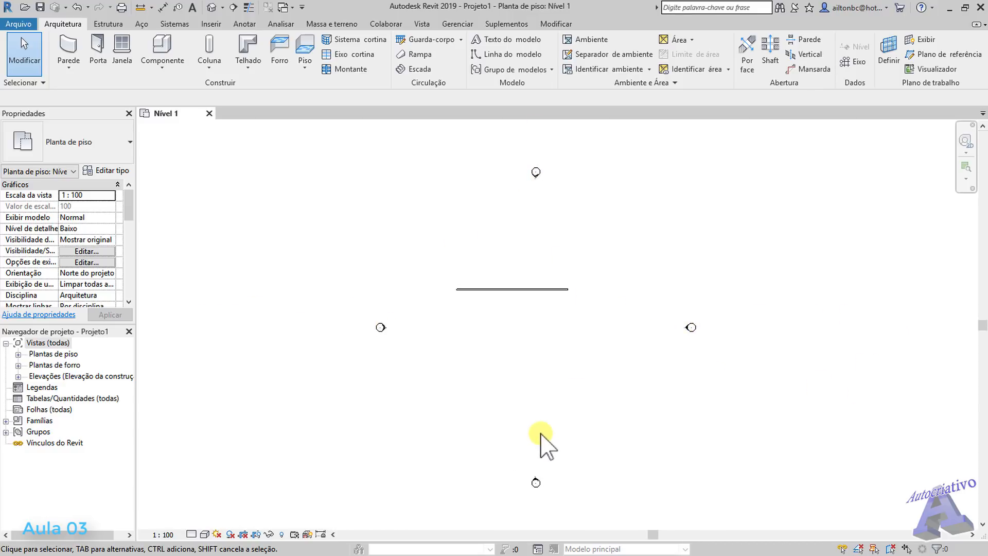
pyautogui.moveTo(548, 406)
pyautogui.mouseDown(button='middle')
pyautogui.moveTo(561, 417)
pyautogui.moveTo(567, 397)
pyautogui.moveTo(551, 398)
pyautogui.mouseUp(button='middle')
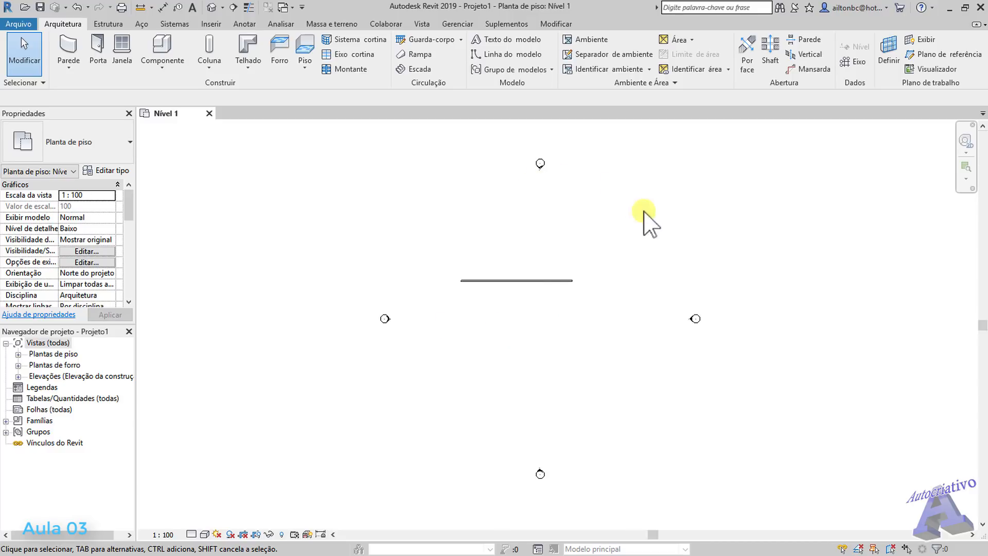
pyautogui.moveTo(536, 342); pyautogui.dragTo(558, 345, button='middle')
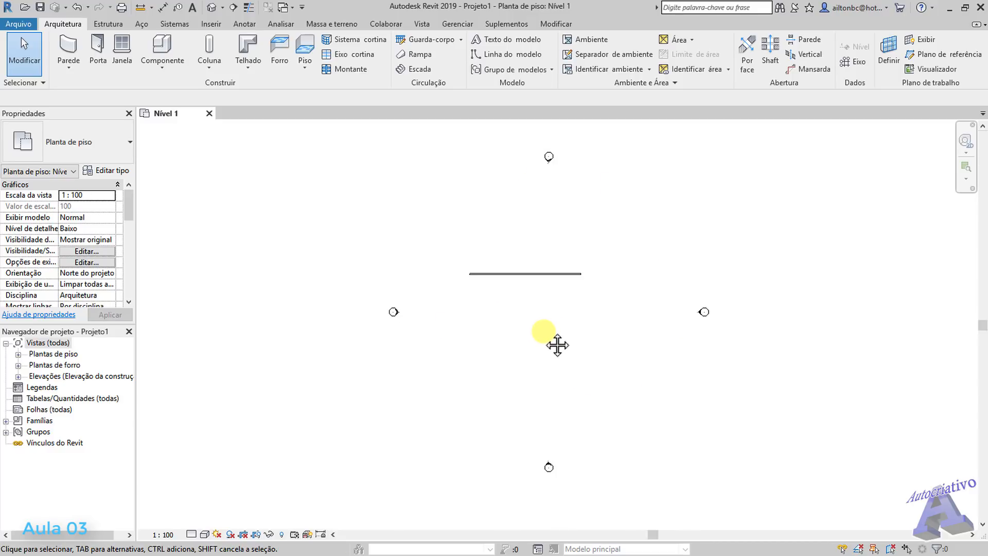
pyautogui.moveTo(653, 533); pyautogui.dragTo(462, 534)
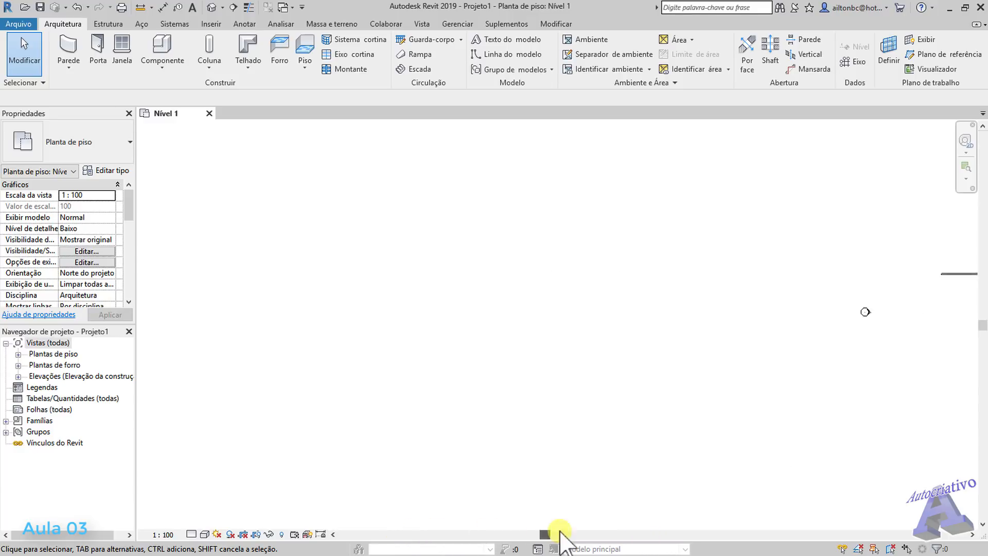
pyautogui.moveTo(808, 527); pyautogui.dragTo(638, 526)
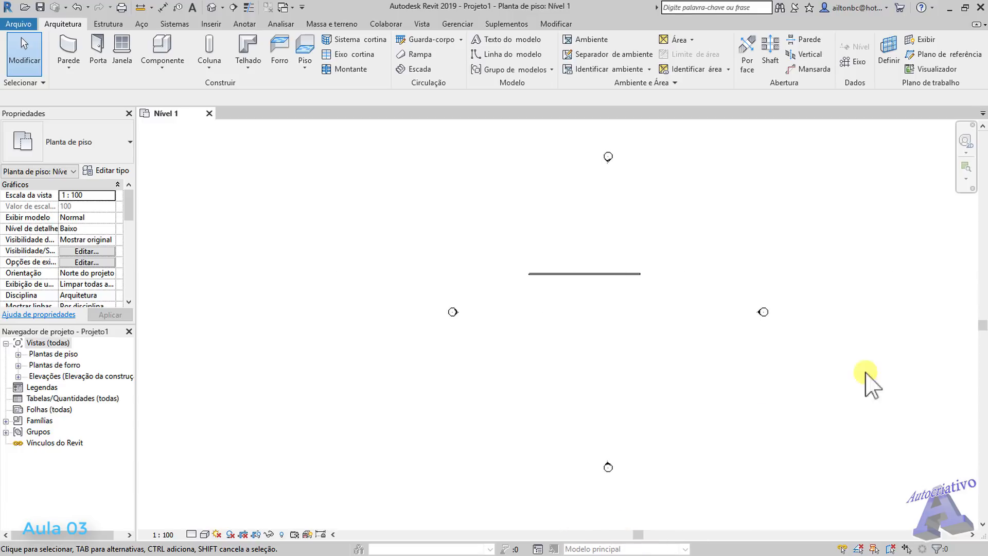
pyautogui.moveTo(983, 334)
pyautogui.mouseDown()
pyautogui.moveTo(983, 234)
pyautogui.moveTo(985, 339)
pyautogui.moveTo(984, 326)
pyautogui.mouseUp()
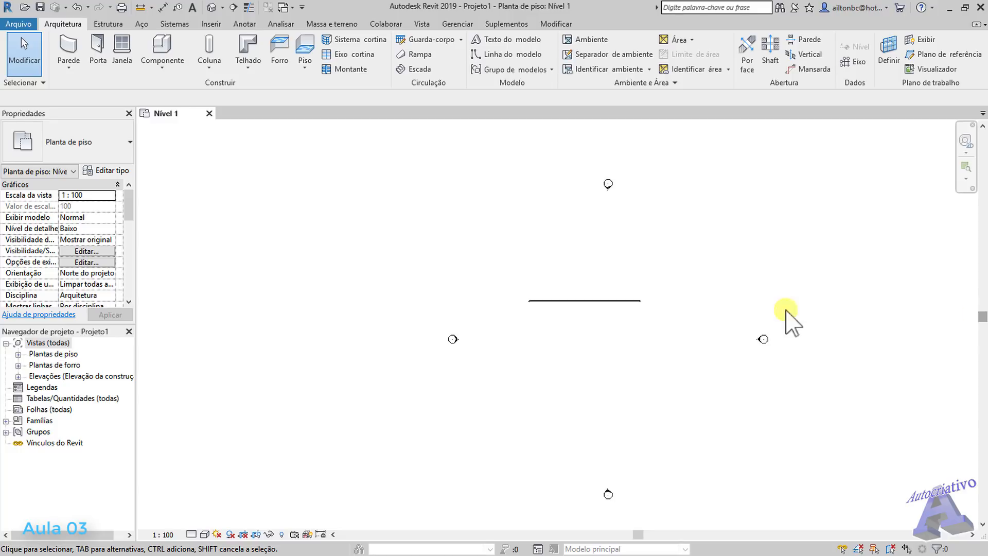
pyautogui.moveTo(673, 345); pyautogui.dragTo(637, 347, button='middle')
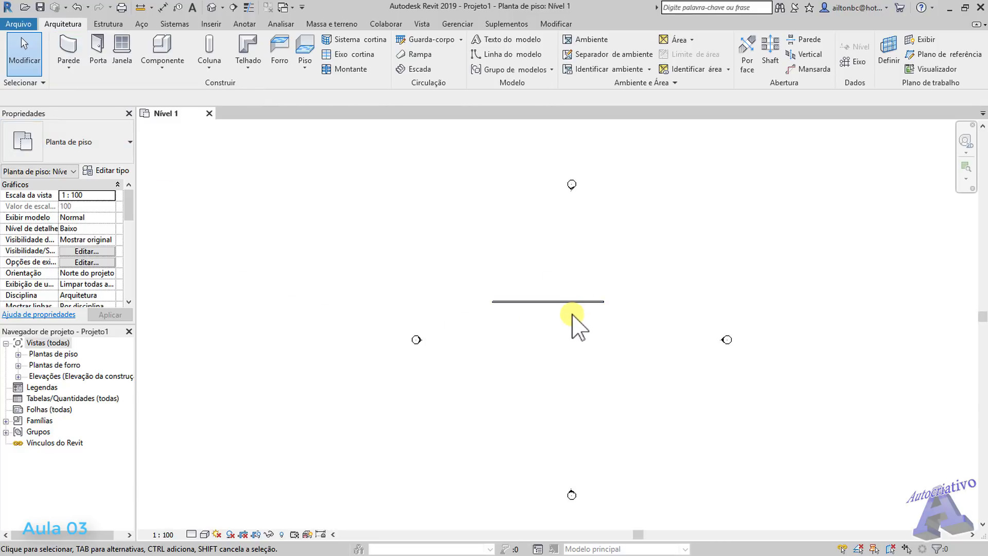
# Step: Delete the horizontal Genérico - 200 mm wall from the Nível 1 plan
pyautogui.scroll(5, 571, 309)
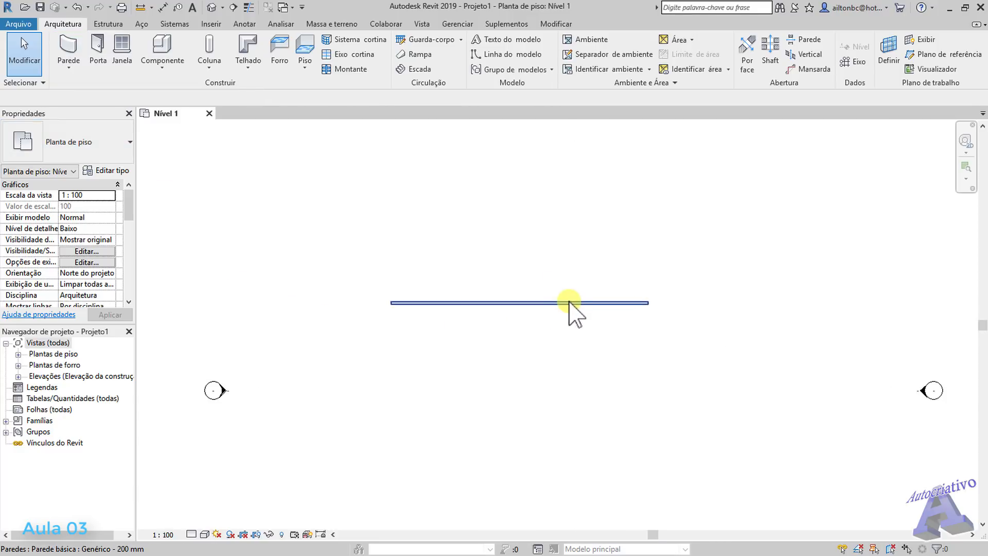
pyautogui.scroll(1, 546, 307)
pyautogui.moveTo(546, 323); pyautogui.dragTo(572, 335, button='middle')
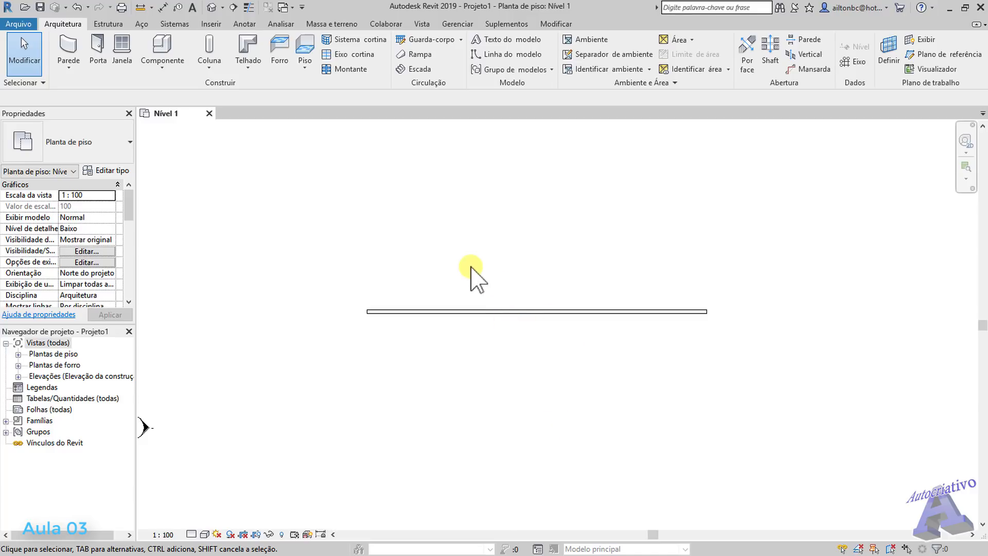
pyautogui.click(542, 311)
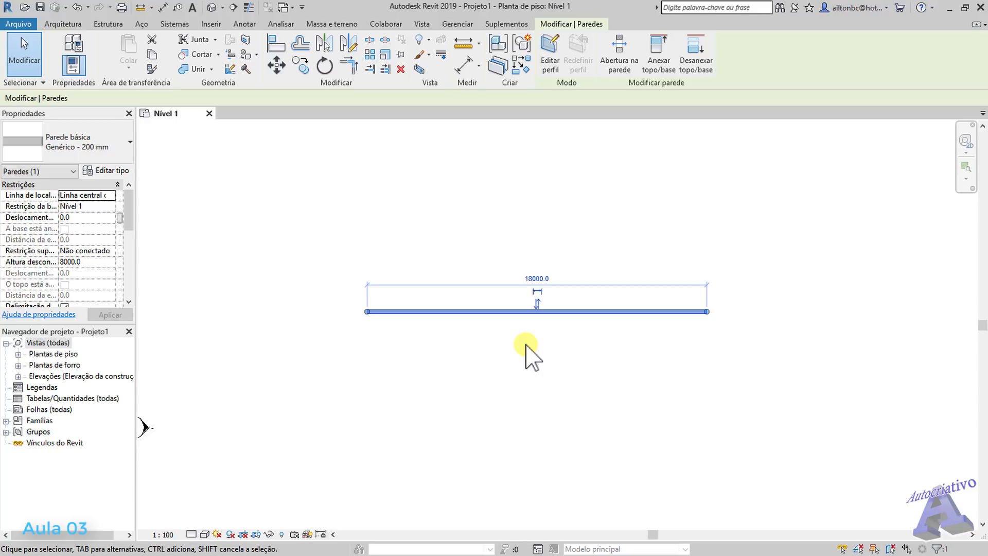
pyautogui.press('Delete')
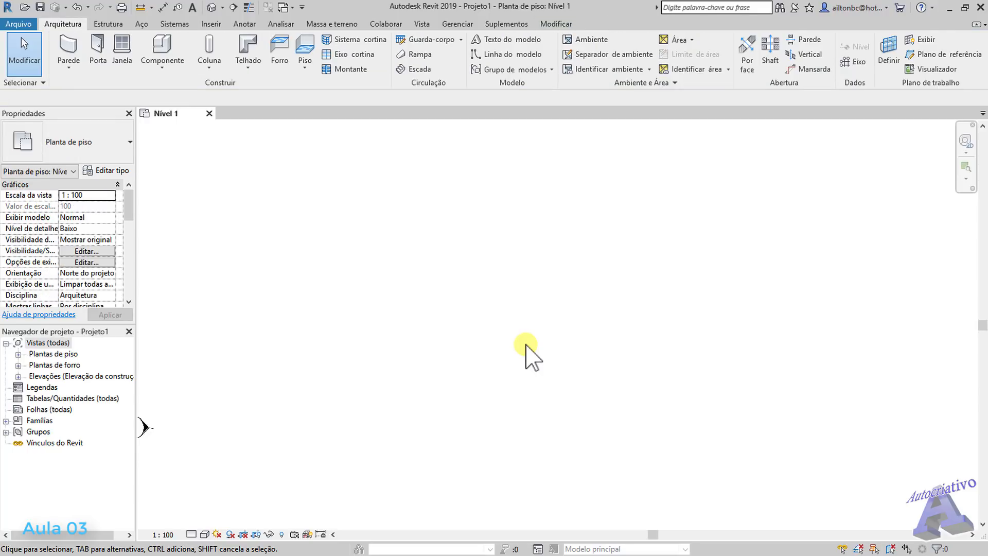
# Step: Draw a horizontal Genérico - 200 mm architectural wall below the north elevation marker, between the west and east markers
pyautogui.scroll(-2, 547, 356)
pyautogui.scroll(-1, 611, 375)
pyautogui.moveTo(611, 375); pyautogui.dragTo(600, 324, button='middle')
pyautogui.scroll(1, 587, 319)
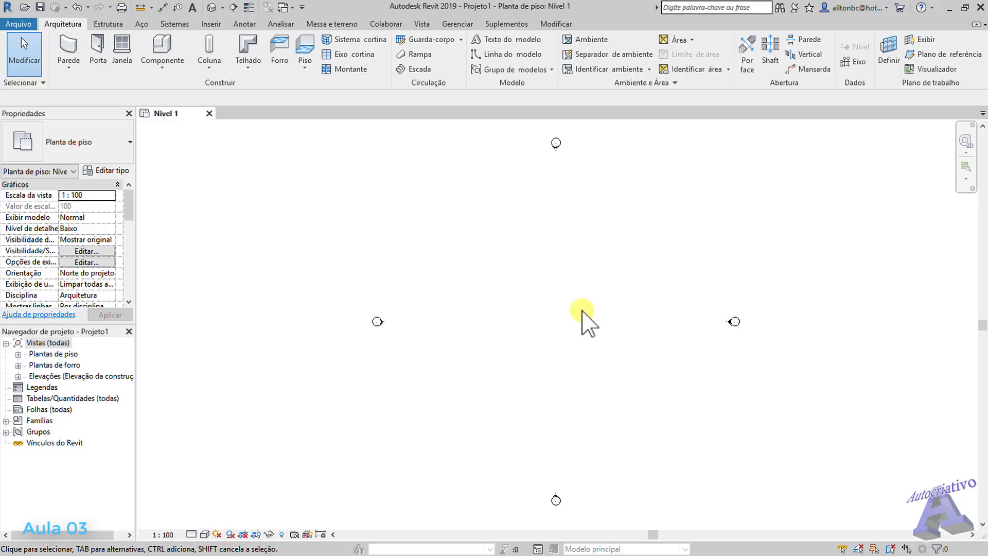
pyautogui.click(76, 67)
pyautogui.click(85, 88)
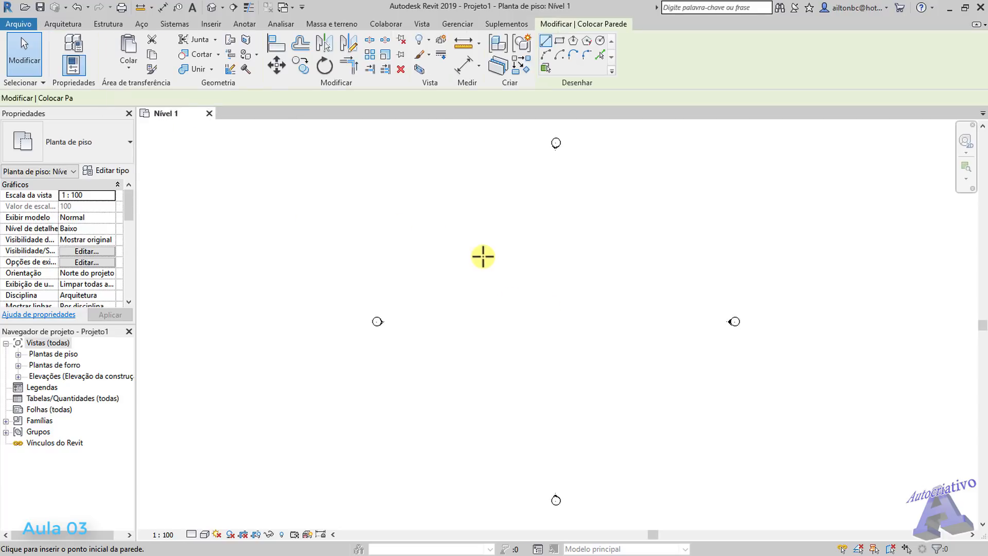
pyautogui.click(446, 242)
pyautogui.click(566, 240)
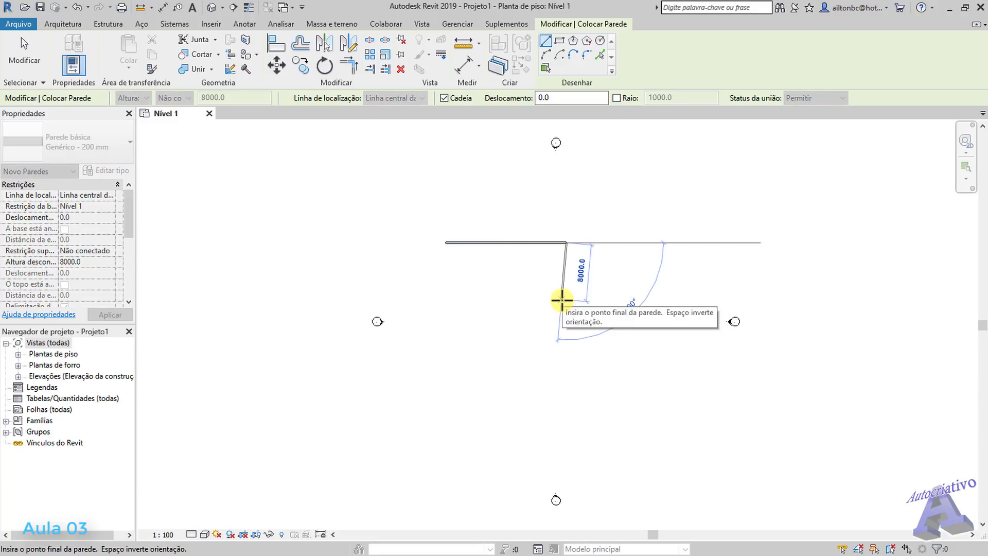
# Step: Inspect the wall's east end up close and from farther away while keeping the next wall segment open
pyautogui.scroll(1, 570, 283)
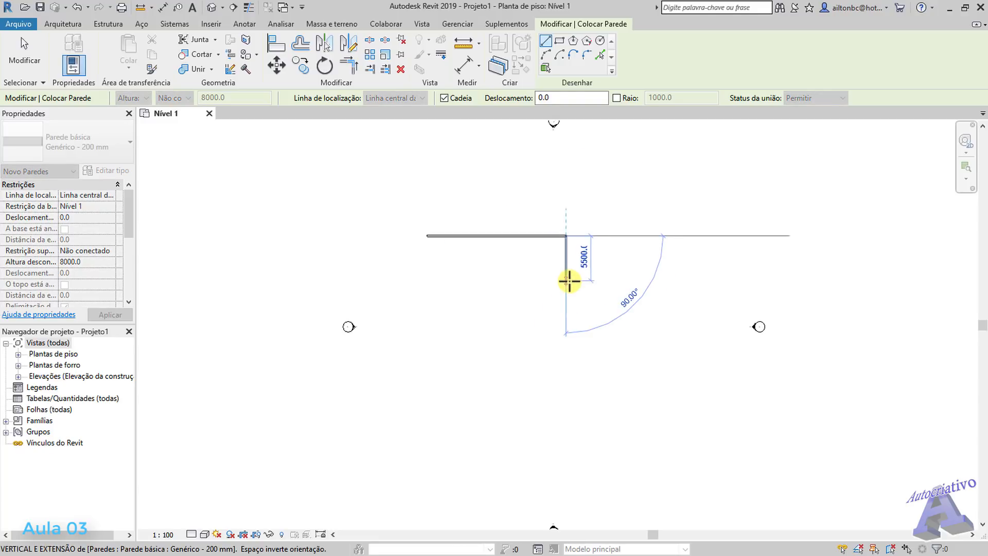
pyautogui.scroll(2, 581, 345)
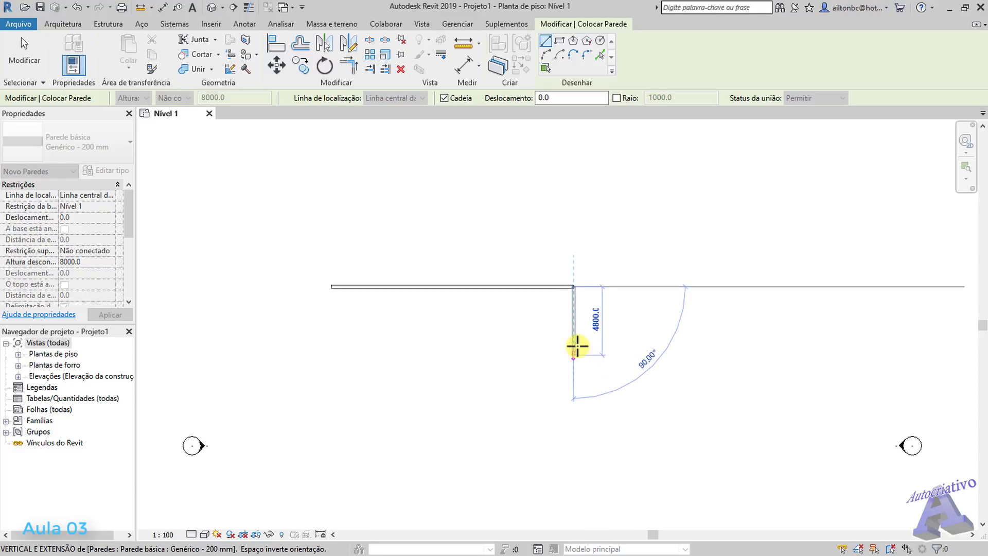
pyautogui.scroll(-1, 578, 347)
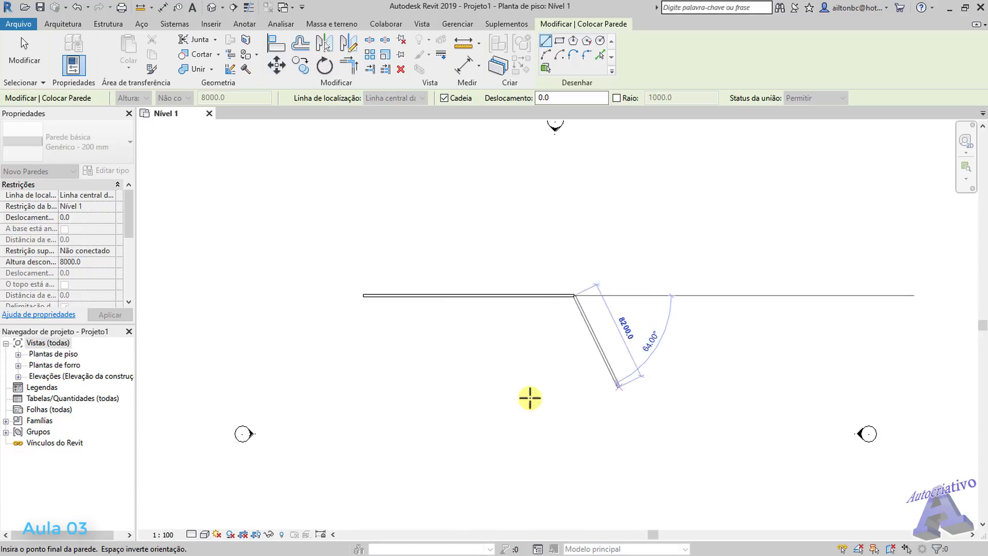
pyautogui.scroll(2, 568, 372)
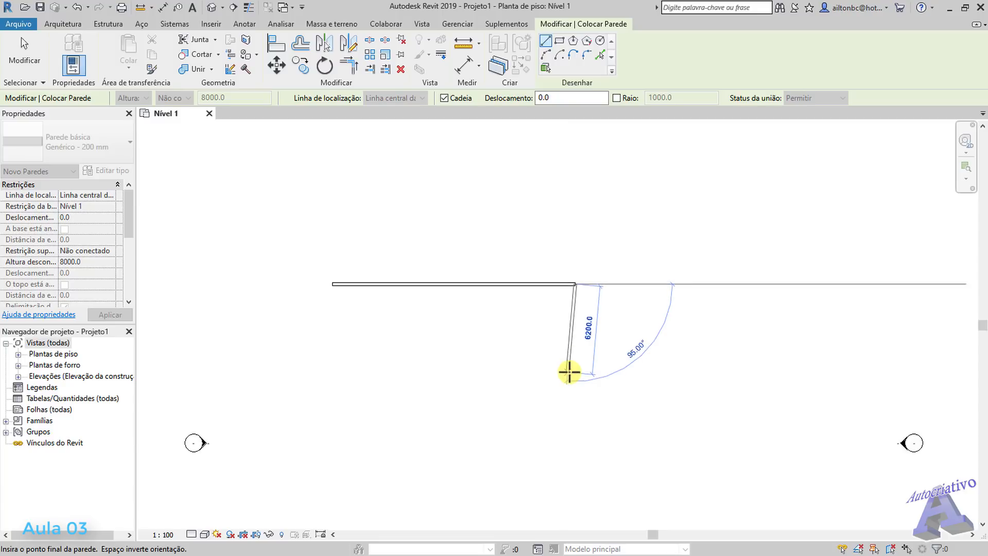
pyautogui.scroll(-4, 578, 370)
pyautogui.scroll(5, 575, 369)
pyautogui.scroll(-5, 574, 370)
pyautogui.scroll(2, 584, 367)
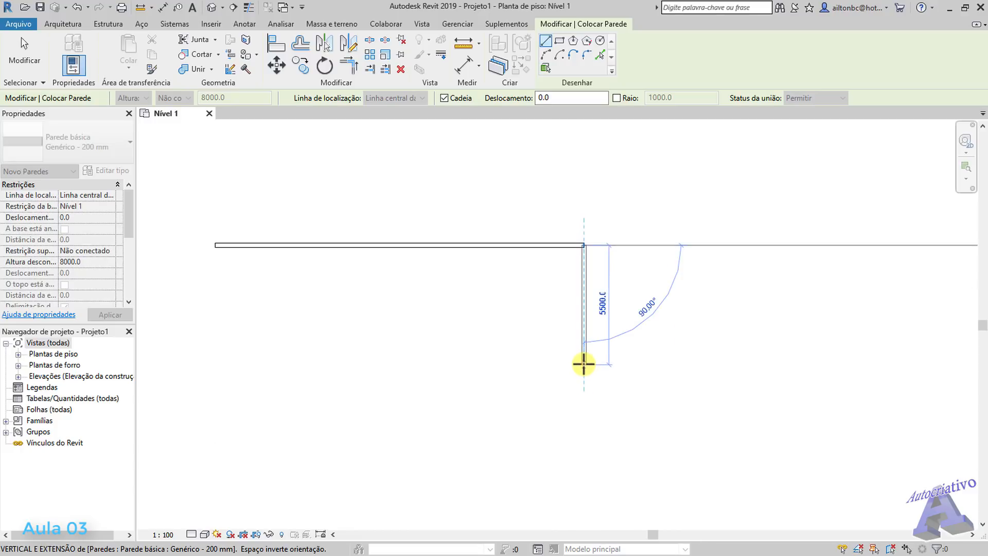
pyautogui.scroll(-2, 576, 360)
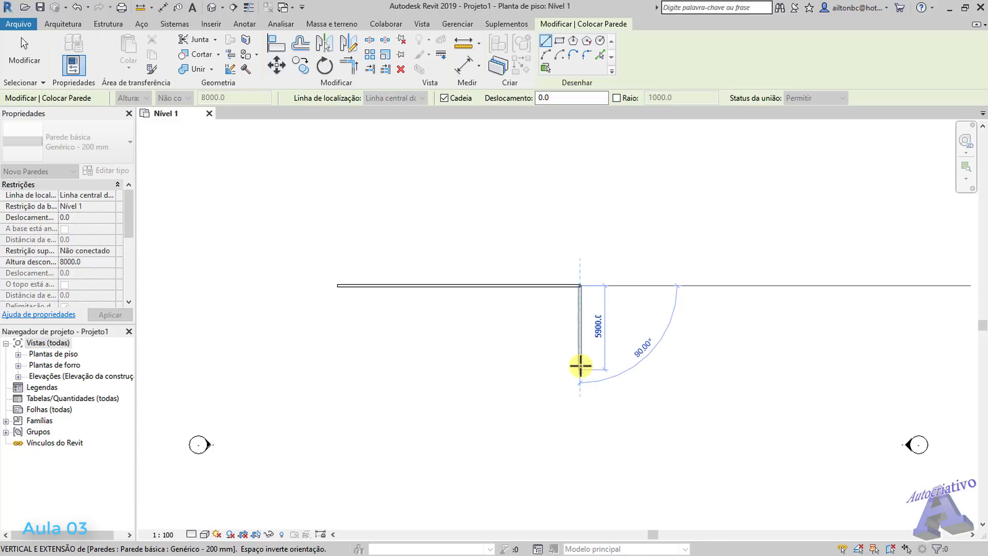
# Step: Examine the plan areas beyond both ends of the horizontal wall with the wall segment still open
pyautogui.moveTo(580, 369); pyautogui.dragTo(207, 275, button='middle')
pyautogui.moveTo(474, 303); pyautogui.dragTo(780, 319, button='middle')
pyautogui.moveTo(359, 307); pyautogui.dragTo(483, 326, button='middle')
pyautogui.moveTo(355, 317); pyautogui.dragTo(898, 339, button='middle')
pyautogui.moveTo(635, 363); pyautogui.dragTo(761, 366, button='middle')
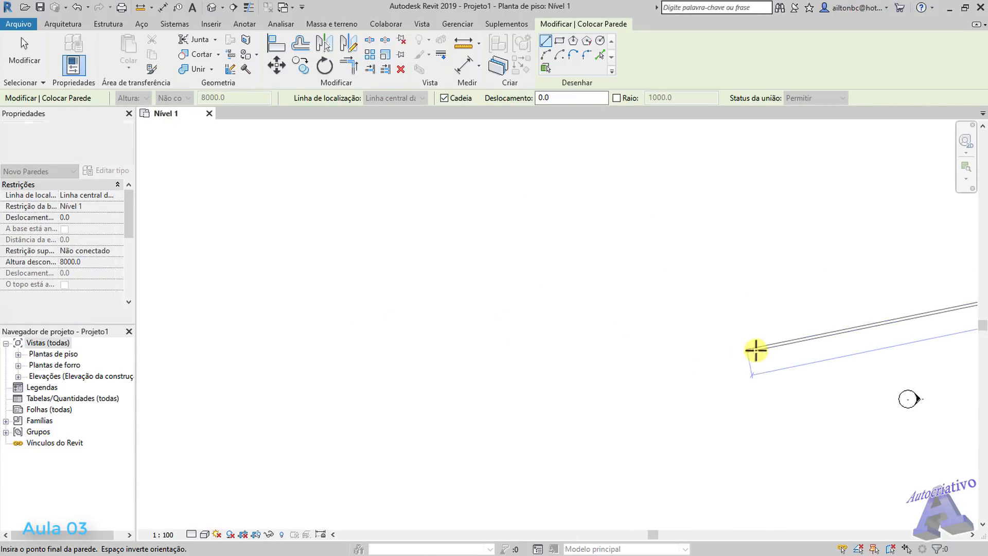
pyautogui.moveTo(790, 329); pyautogui.dragTo(280, 318, button='middle')
pyautogui.moveTo(847, 344); pyautogui.dragTo(585, 354, button='middle')
pyautogui.scroll(-1, 536, 314)
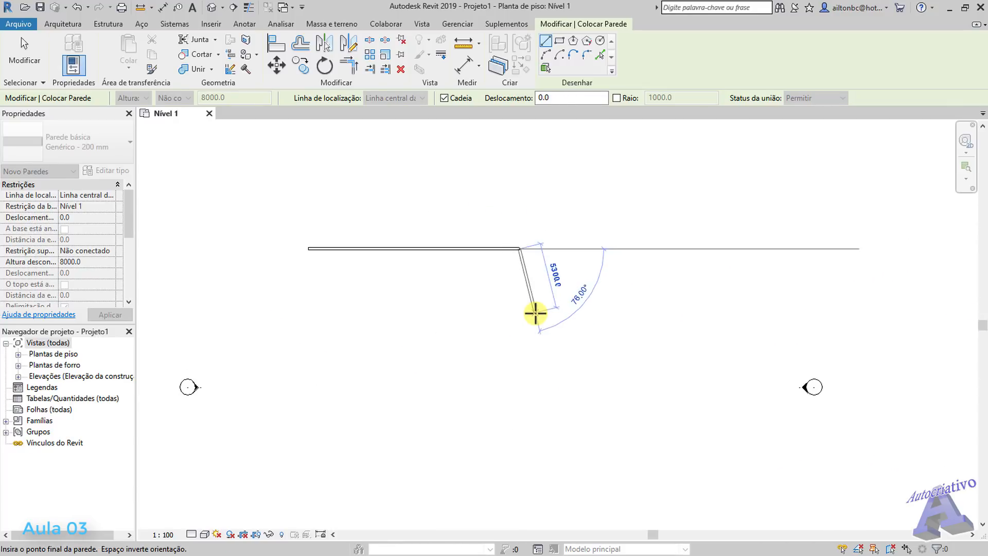
# Step: Check the open wall segment's position against the surrounding elevation markers, in overview and close up
pyautogui.scroll(-1, 536, 313)
pyautogui.scroll(-1, 522, 314)
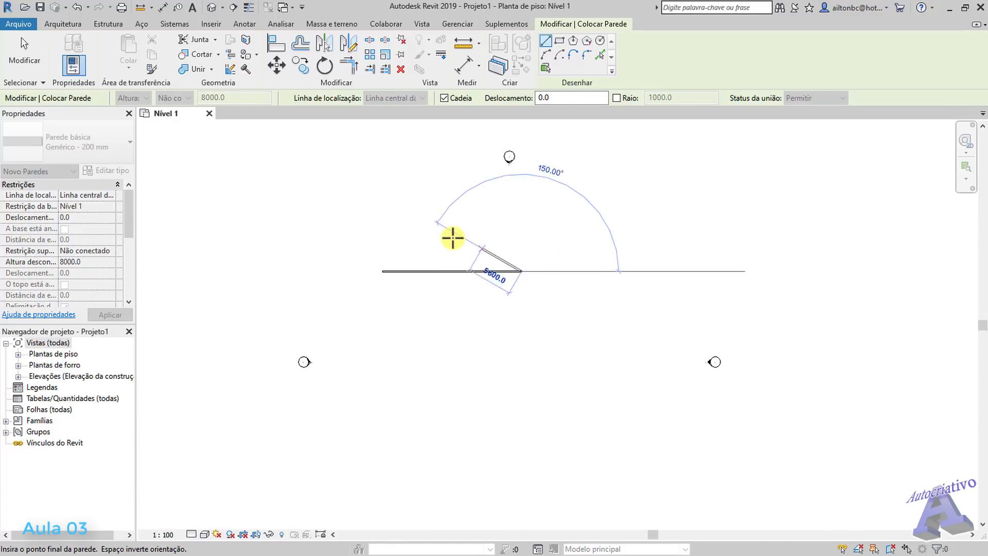
pyautogui.scroll(2, 525, 298)
pyautogui.moveTo(526, 295); pyautogui.dragTo(580, 348, button='middle')
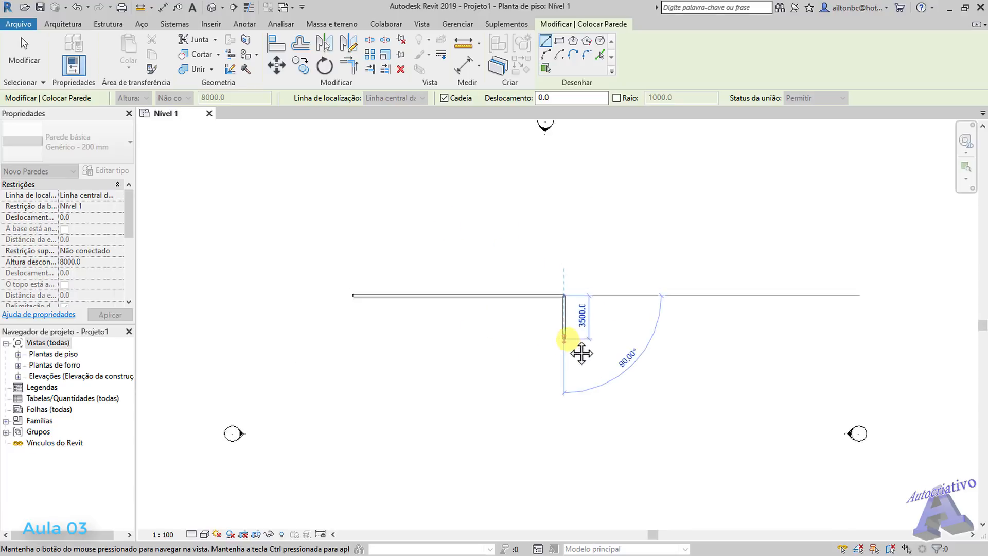
pyautogui.scroll(3, 548, 248)
pyautogui.scroll(-1, 574, 283)
pyautogui.scroll(-8, 581, 298)
pyautogui.moveTo(612, 388); pyautogui.dragTo(693, 353, button='middle')
pyautogui.scroll(1, 651, 316)
pyautogui.scroll(7, 658, 315)
pyautogui.moveTo(670, 308); pyautogui.dragTo(573, 330, button='middle')
pyautogui.scroll(-1, 570, 329)
pyautogui.scroll(-2, 568, 329)
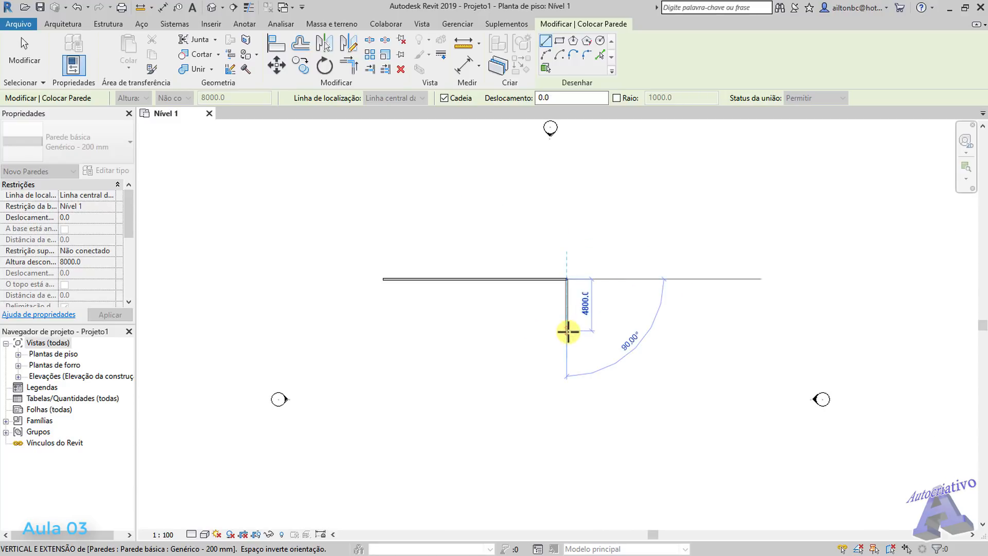
# Step: Continue the wall chain about 5400 mm straight down from the horizontal wall's east end and about 5800 mm to the east
pyautogui.scroll(8, 567, 339)
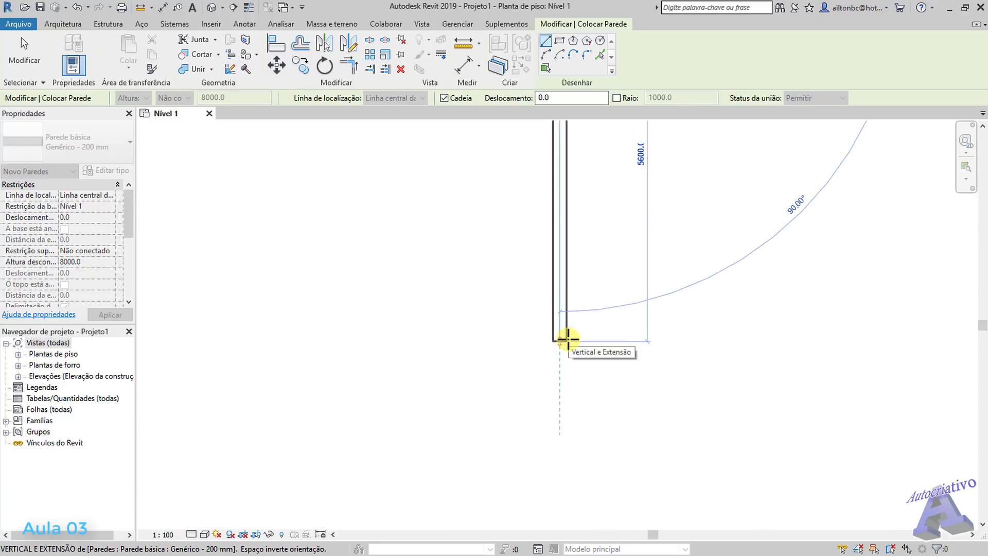
pyautogui.moveTo(562, 342)
pyautogui.mouseDown(button='middle')
pyautogui.moveTo(569, 353)
pyautogui.moveTo(317, 381)
pyautogui.moveTo(282, 366)
pyautogui.moveTo(453, 393)
pyautogui.moveTo(468, 376)
pyautogui.mouseUp(button='middle')
pyautogui.click(464, 376)
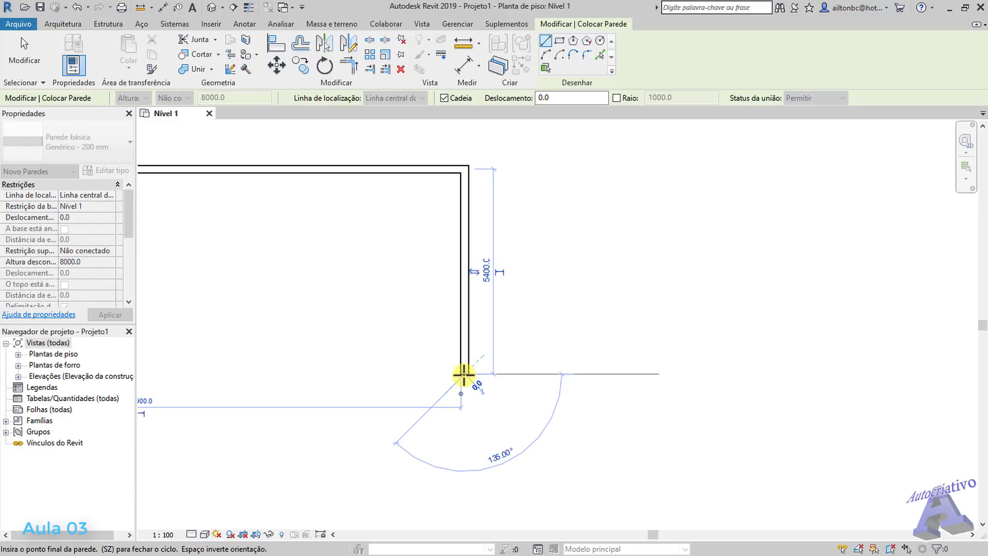
pyautogui.scroll(-2, 464, 375)
pyautogui.click(597, 369)
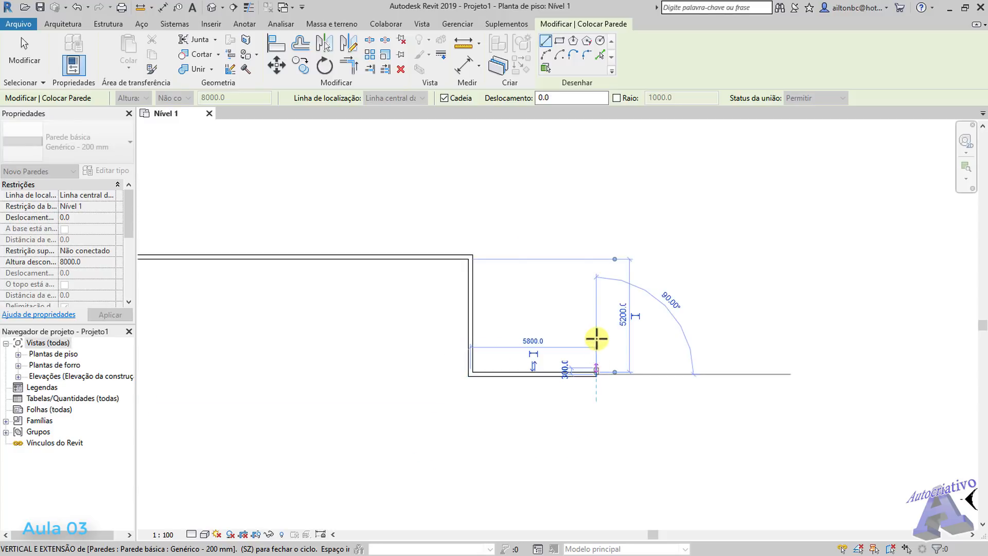
# Step: Continue the wall chain with a short segment up, a short segment east and one about 5100 mm down
pyautogui.click(596, 321)
pyautogui.click(650, 320)
pyautogui.moveTo(633, 411); pyautogui.dragTo(669, 357, button='middle')
pyautogui.click(673, 366)
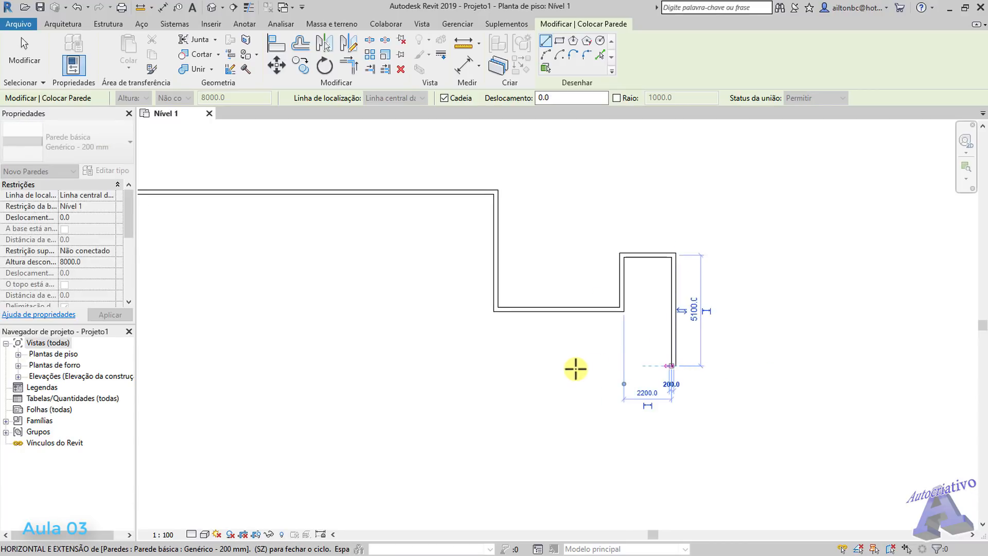
# Step: Continue the wall chain west, about 900 mm up, west again and back down to form a small recess in the lower side
pyautogui.click(571, 366)
pyautogui.click(571, 346)
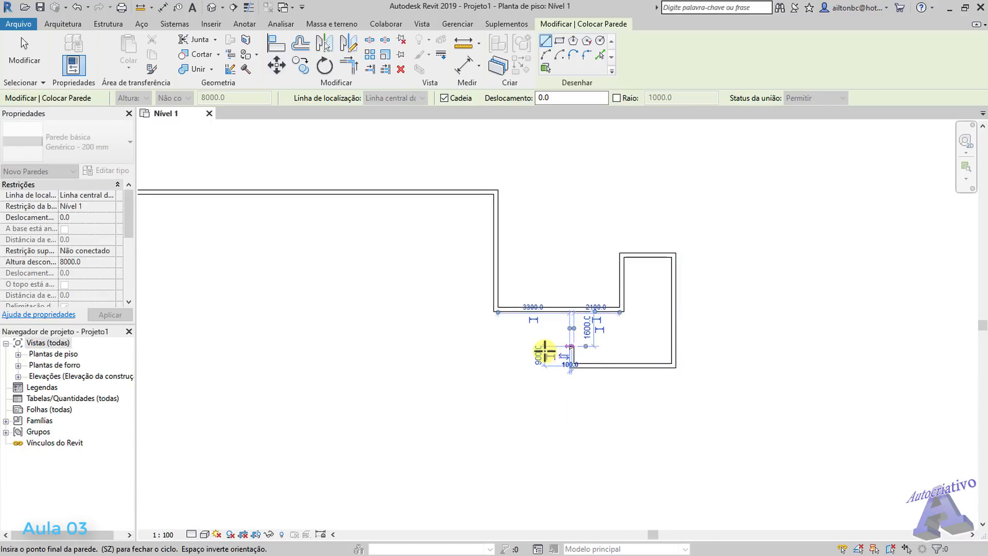
pyautogui.click(523, 347)
pyautogui.click(523, 375)
pyautogui.moveTo(481, 383); pyautogui.dragTo(601, 390, button='middle')
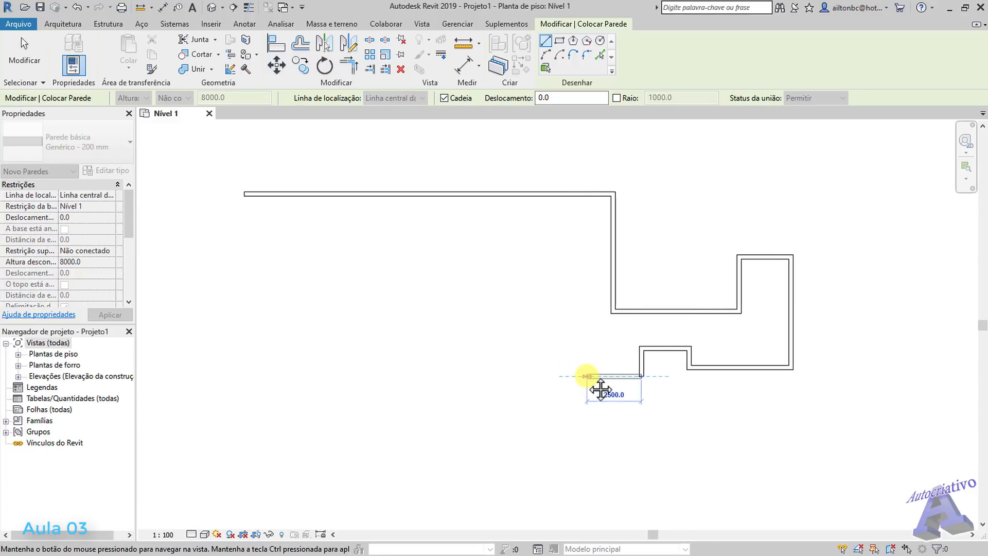
# Step: Continue the wall chain west from the recess, up toward the long horizontal wall and west again parallel to it
pyautogui.click(514, 376)
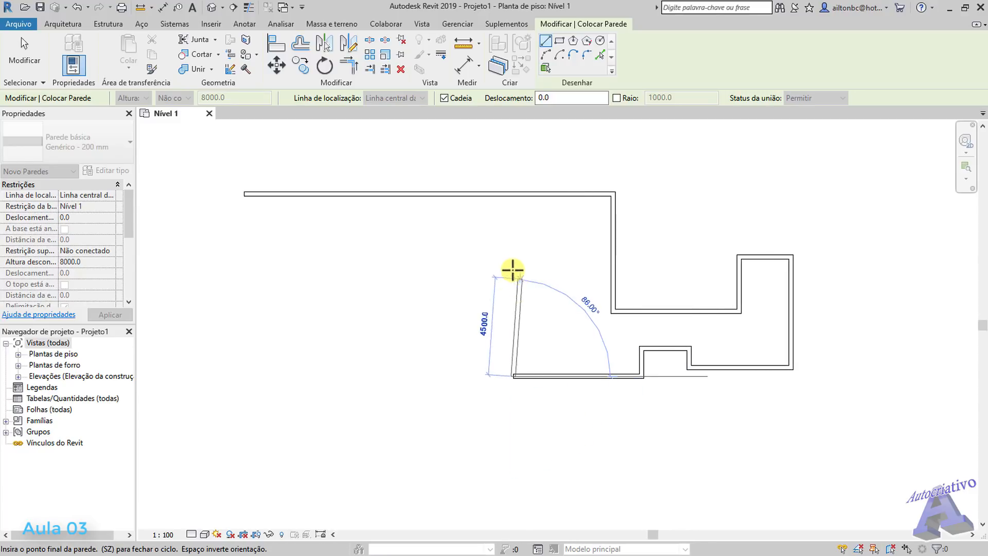
pyautogui.click(511, 266)
pyautogui.click(320, 265)
pyautogui.moveTo(316, 250); pyautogui.dragTo(421, 271, button='middle')
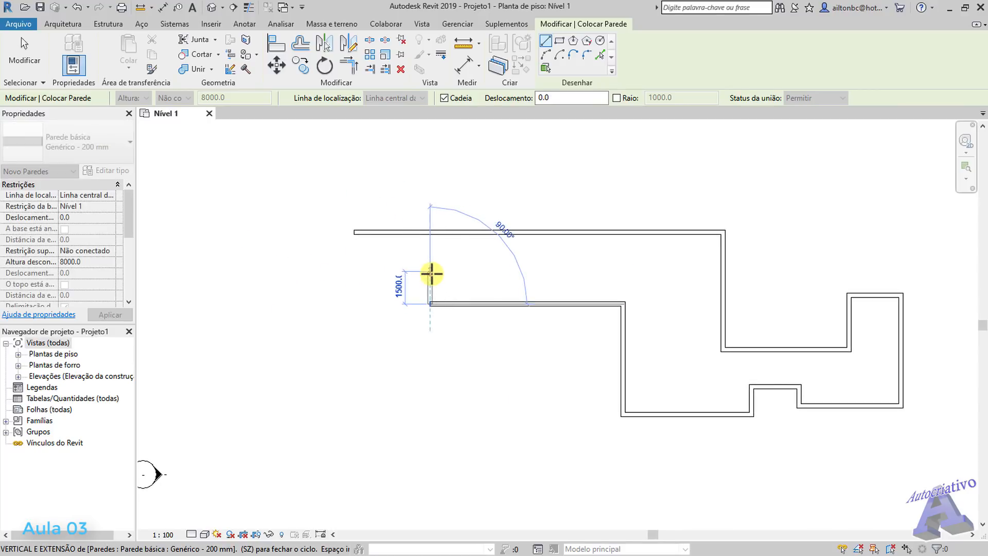
# Step: Close the wall outline with segments about 1500 mm up, 3500 mm west and 1900 mm up to the chain's start, ending the Wall command
pyautogui.click(425, 273)
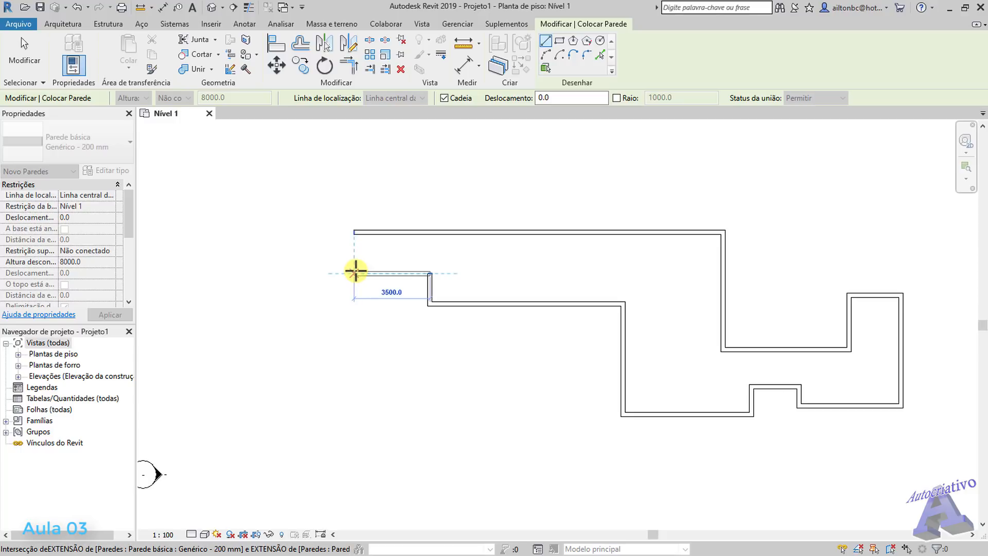
pyautogui.click(355, 271)
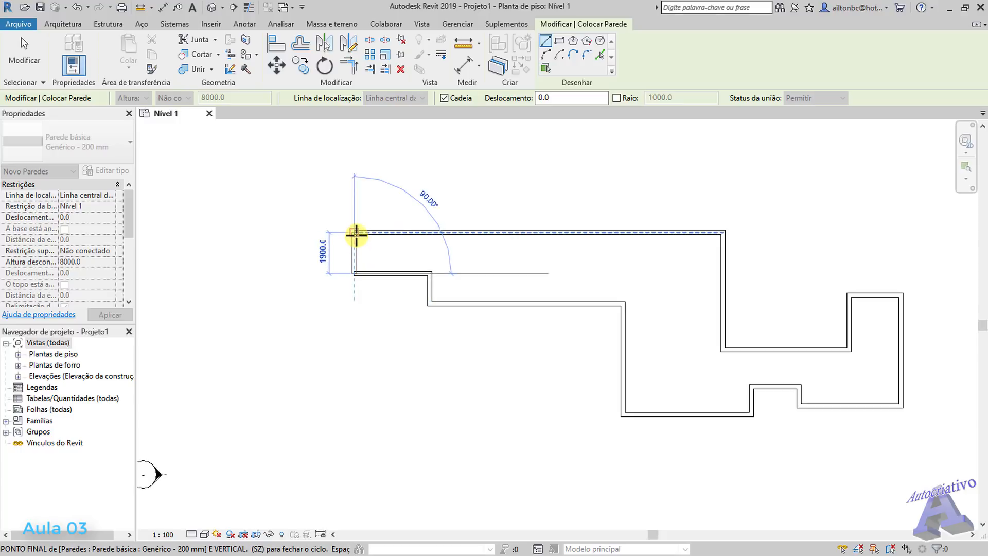
pyautogui.click(356, 232)
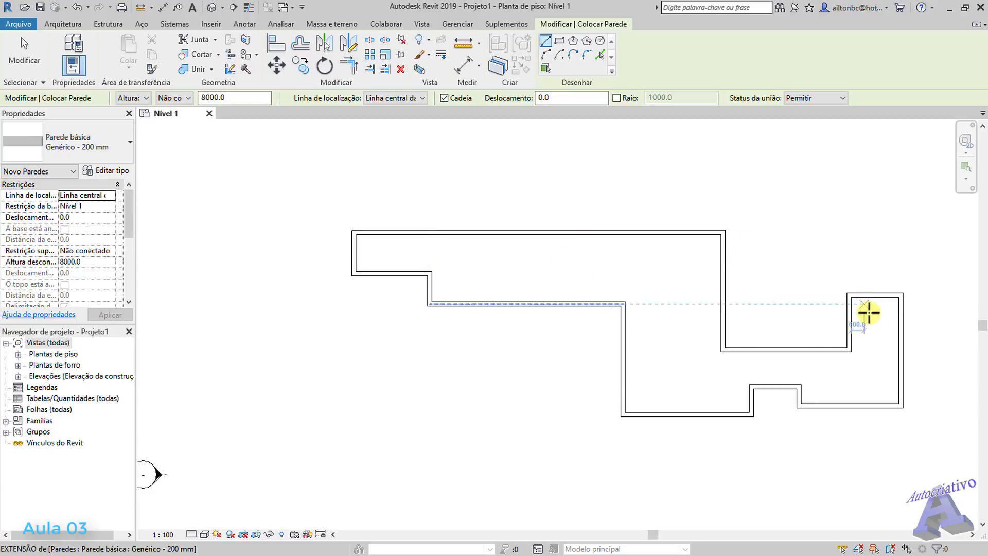
pyautogui.press('Escape')
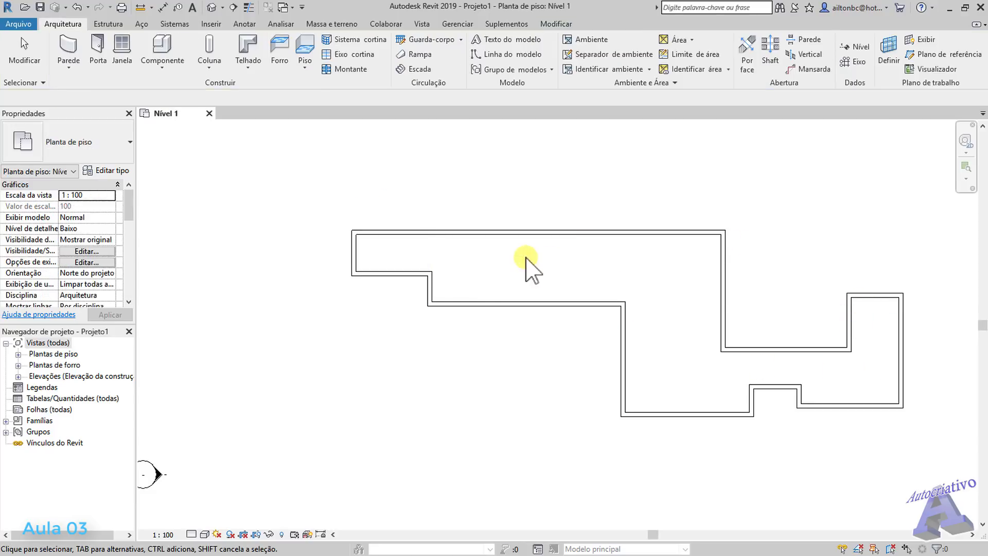
# Step: Open the default 3D view of the walls and look at them from above and in isometric orientation
pyautogui.moveTo(669, 267); pyautogui.dragTo(524, 270, button='middle')
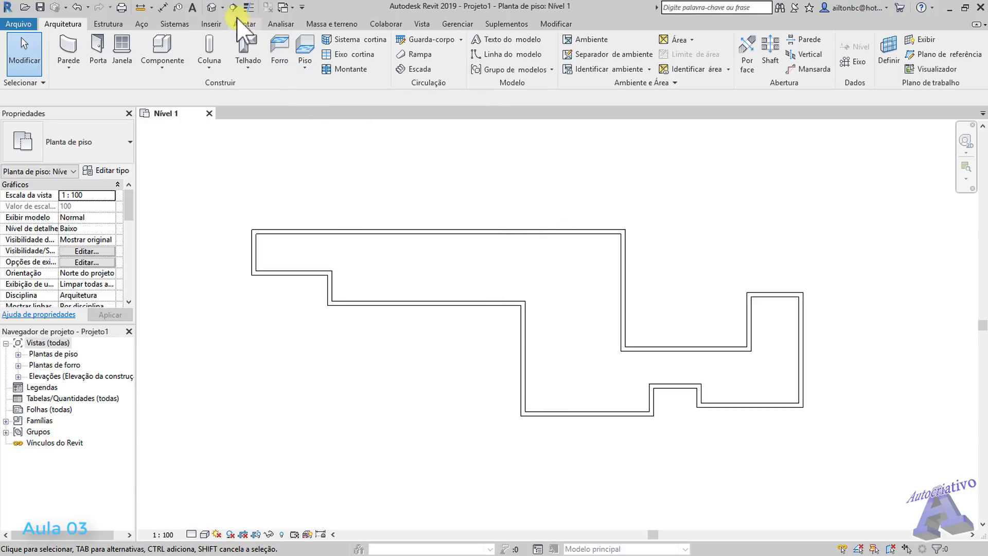
pyautogui.click(211, 8)
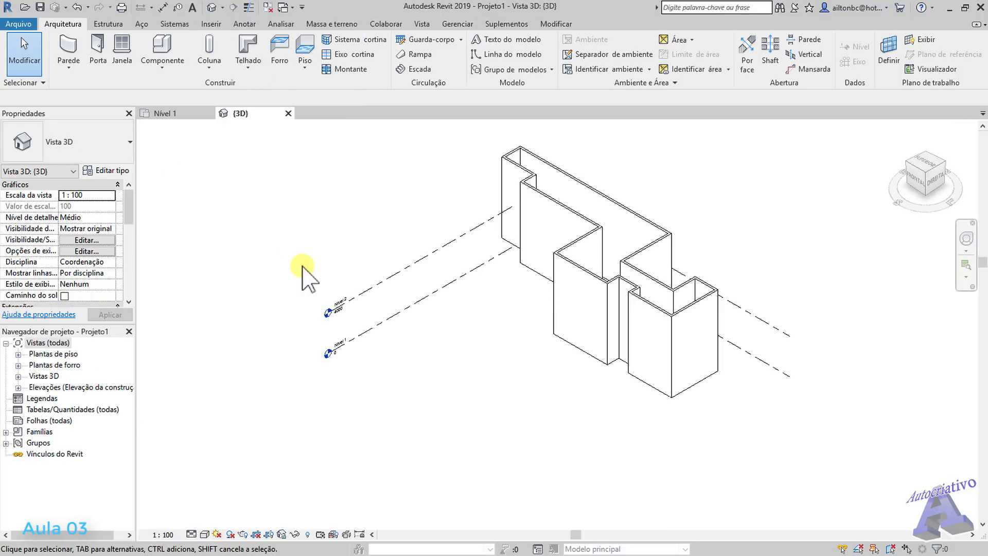
pyautogui.moveTo(747, 239); pyautogui.dragTo(669, 269, button='middle')
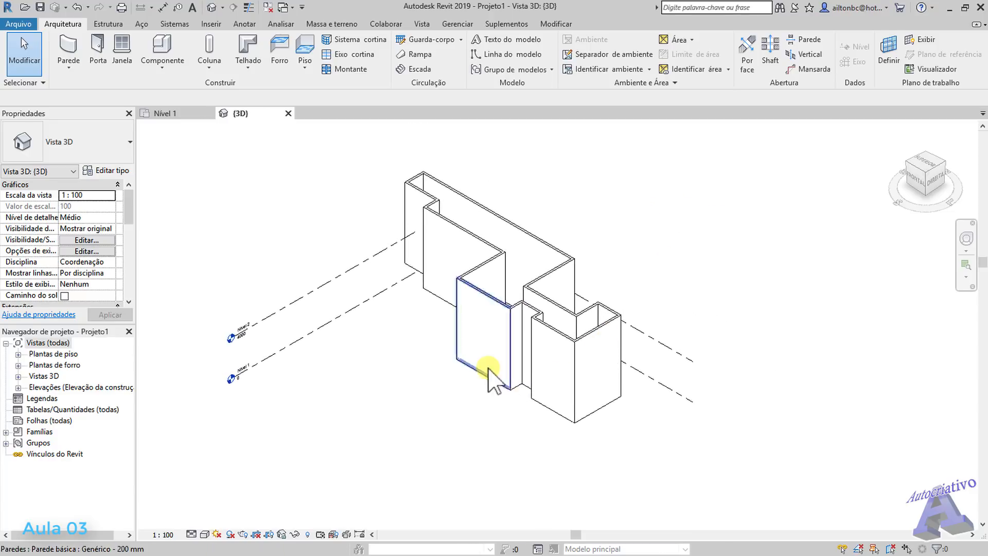
pyautogui.click(928, 167)
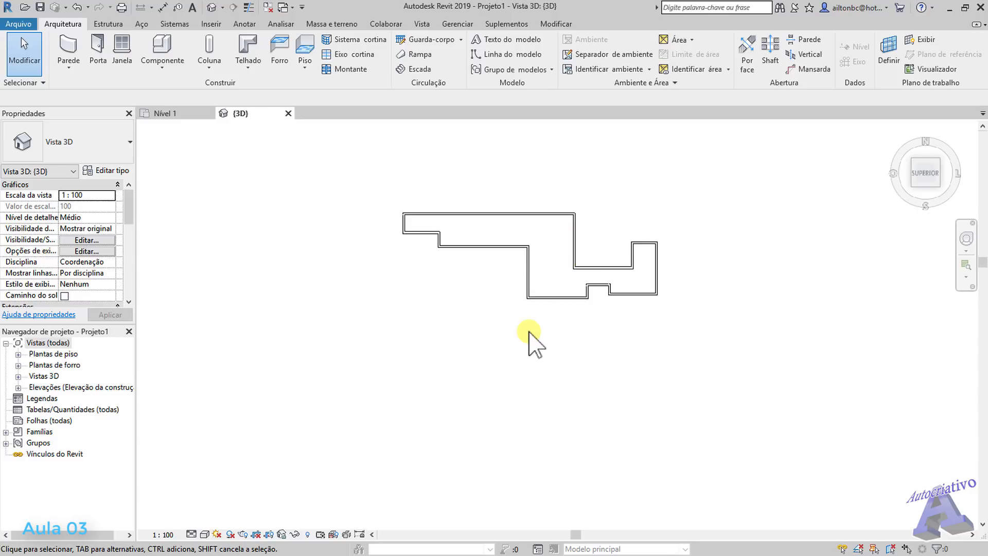
pyautogui.click(938, 186)
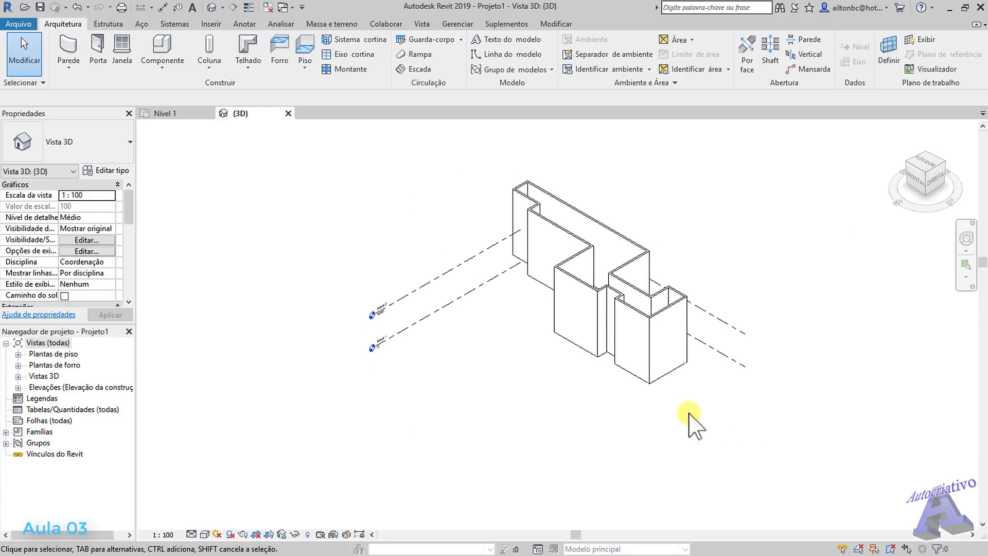
# Step: Examine the wall corners in the 3D view, alternating between close-ups and an overview of the whole model
pyautogui.scroll(3, 607, 391)
pyautogui.moveTo(757, 242); pyautogui.dragTo(739, 326, button='middle')
pyautogui.scroll(2, 642, 248)
pyautogui.moveTo(644, 247); pyautogui.dragTo(646, 224, button='middle')
pyautogui.scroll(5, 540, 261)
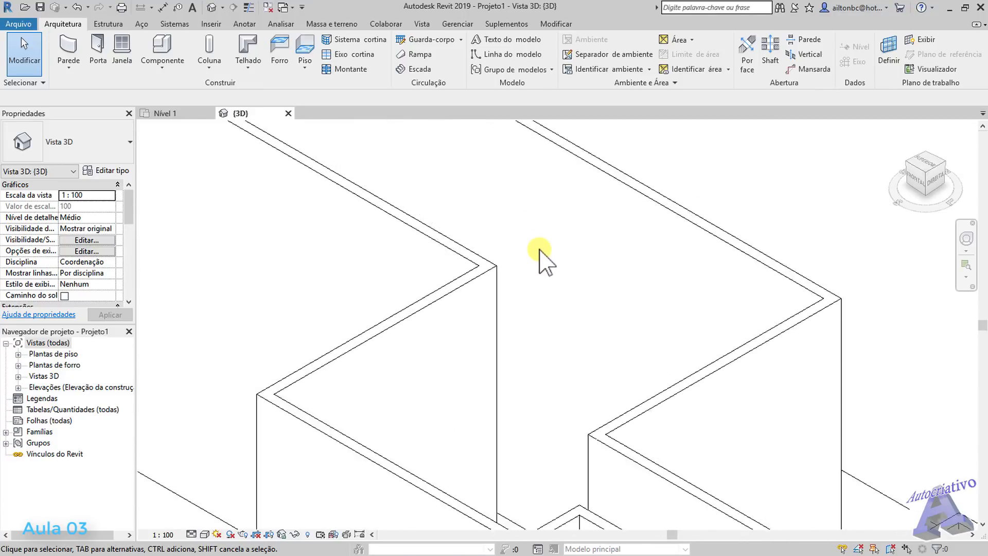
pyautogui.scroll(-5, 541, 261)
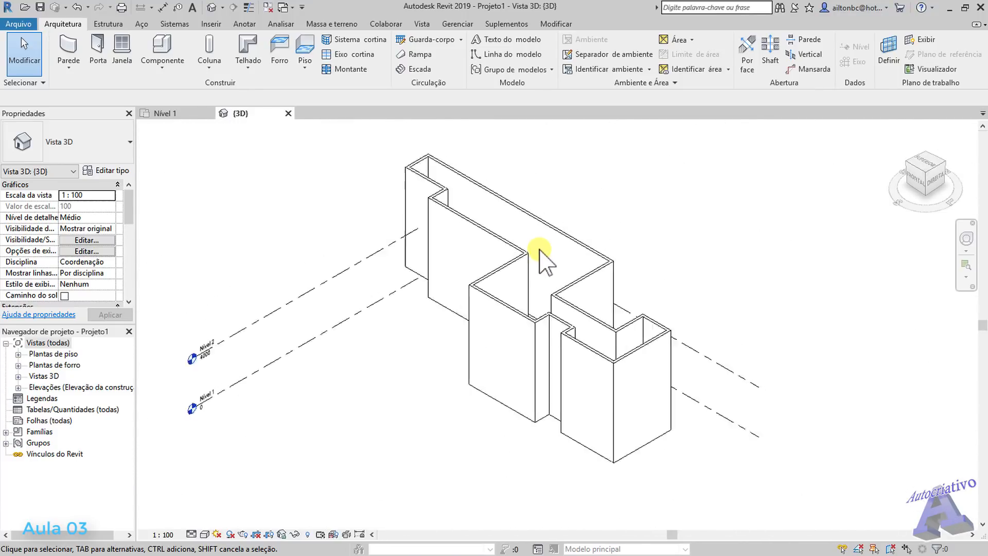
pyautogui.scroll(5, 540, 249)
pyautogui.moveTo(539, 250); pyautogui.dragTo(248, 315, button='middle')
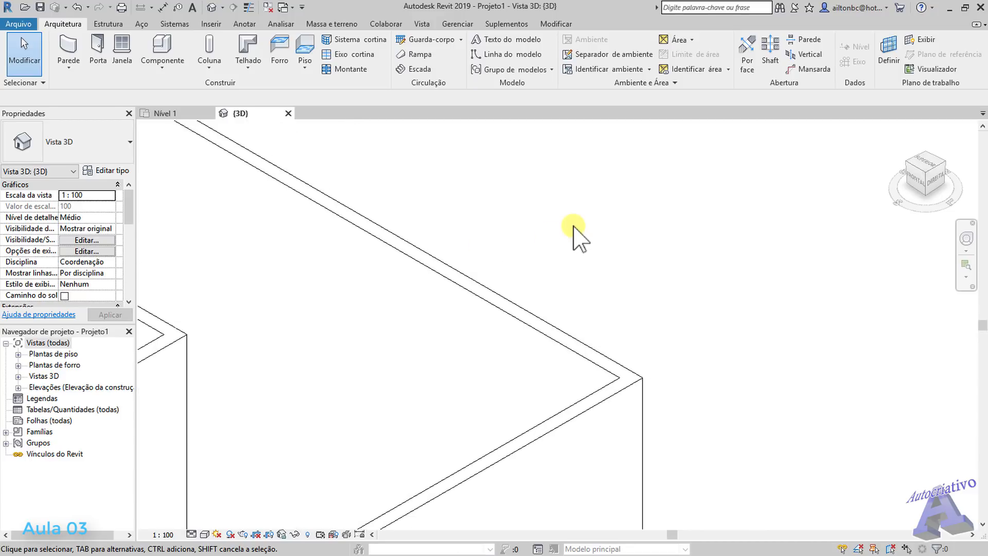
pyautogui.scroll(-4, 568, 227)
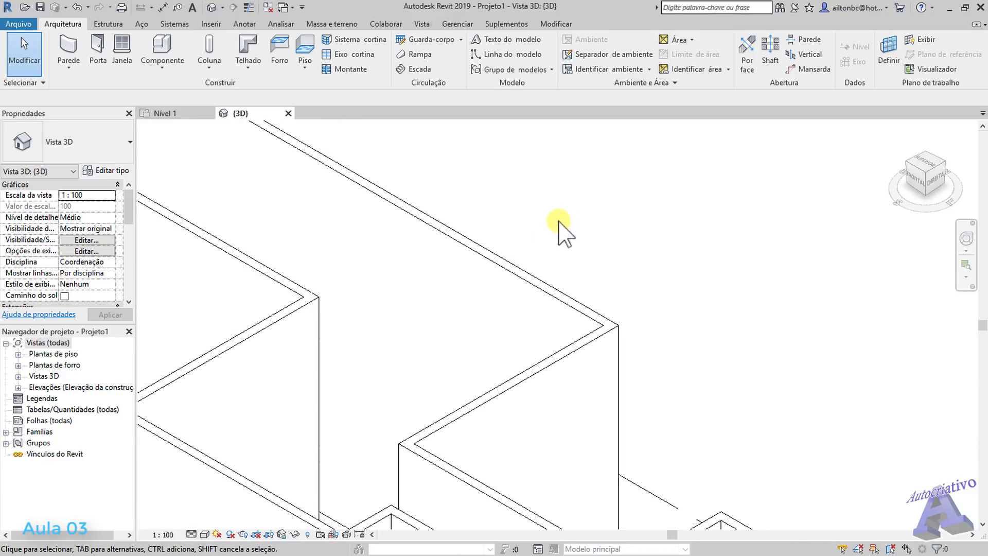
pyautogui.moveTo(510, 227); pyautogui.dragTo(587, 294, button='middle')
pyautogui.scroll(-2, 543, 221)
pyautogui.scroll(-1, 586, 294)
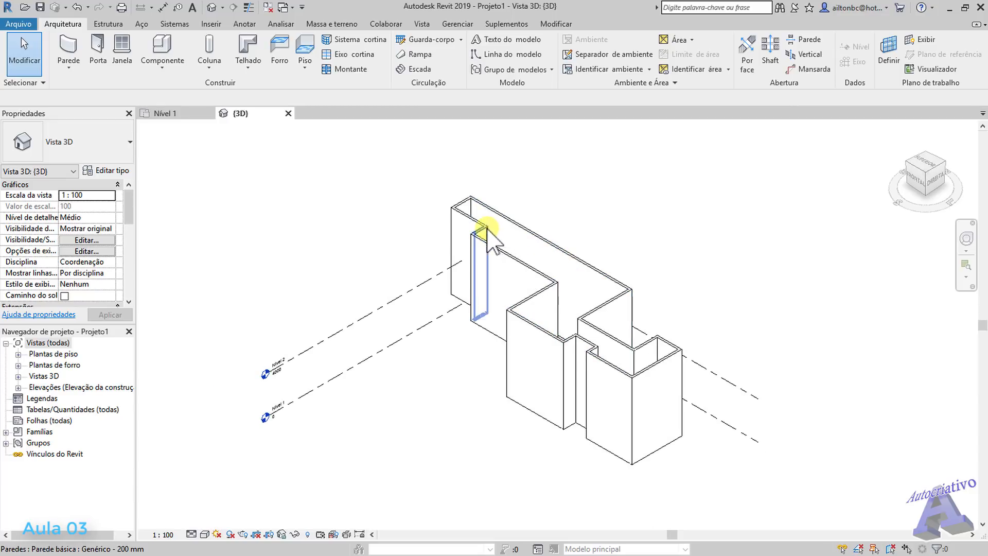
# Step: Inspect the narrow west end and the stepped east end of the walls in 3D
pyautogui.scroll(1, 484, 229)
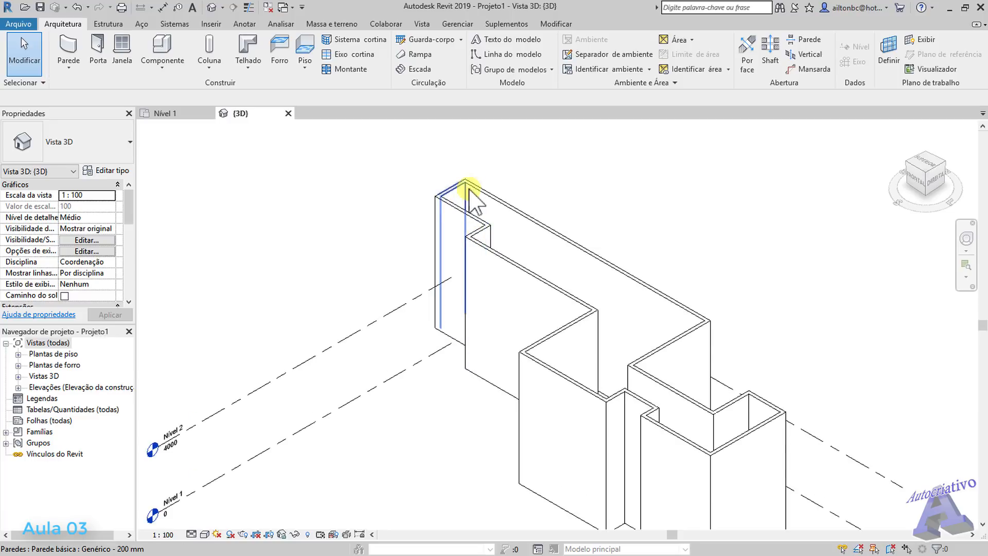
pyautogui.moveTo(695, 364); pyautogui.dragTo(571, 208, button='middle')
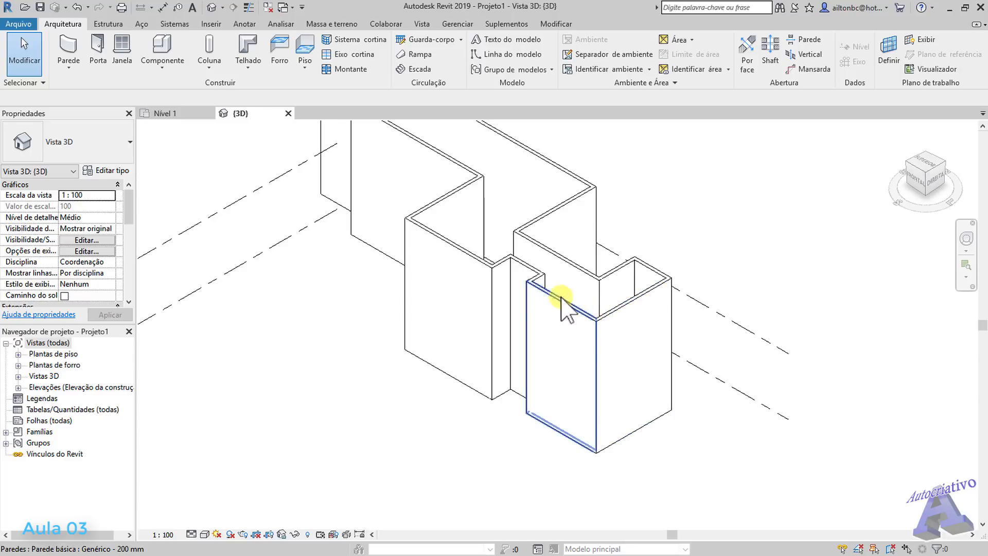
pyautogui.moveTo(453, 247); pyautogui.dragTo(512, 346, button='middle')
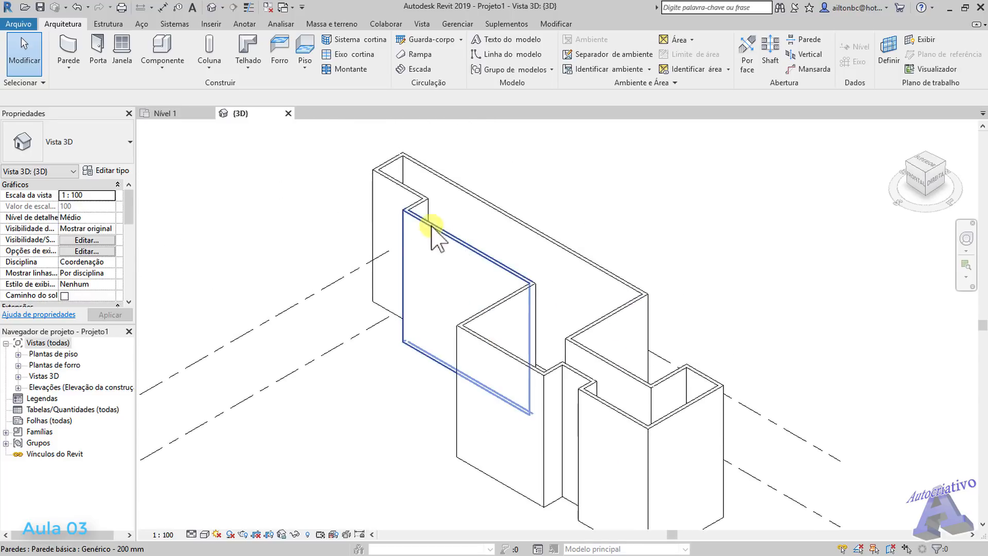
pyautogui.scroll(-2, 515, 277)
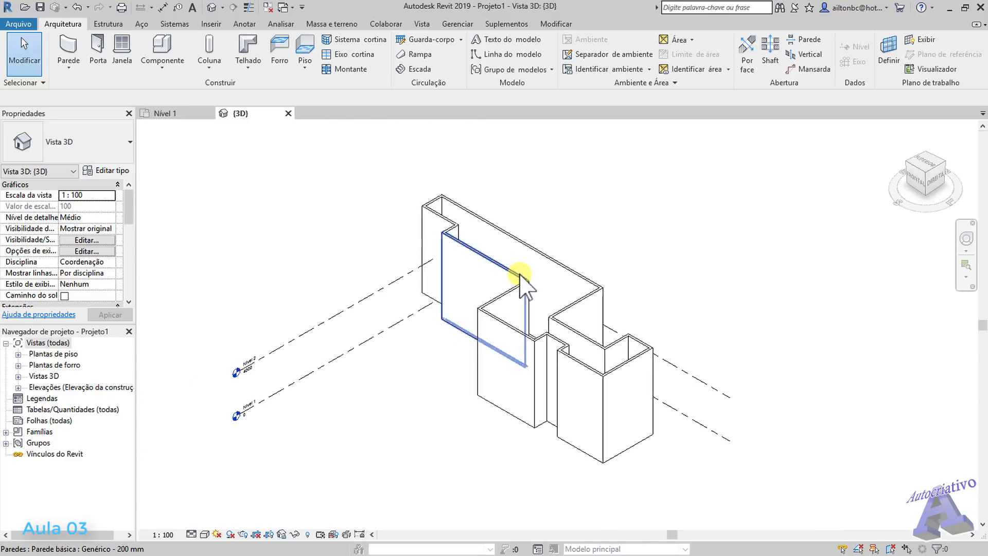
pyautogui.scroll(-2, 520, 278)
pyautogui.moveTo(624, 309); pyautogui.dragTo(572, 242, button='middle')
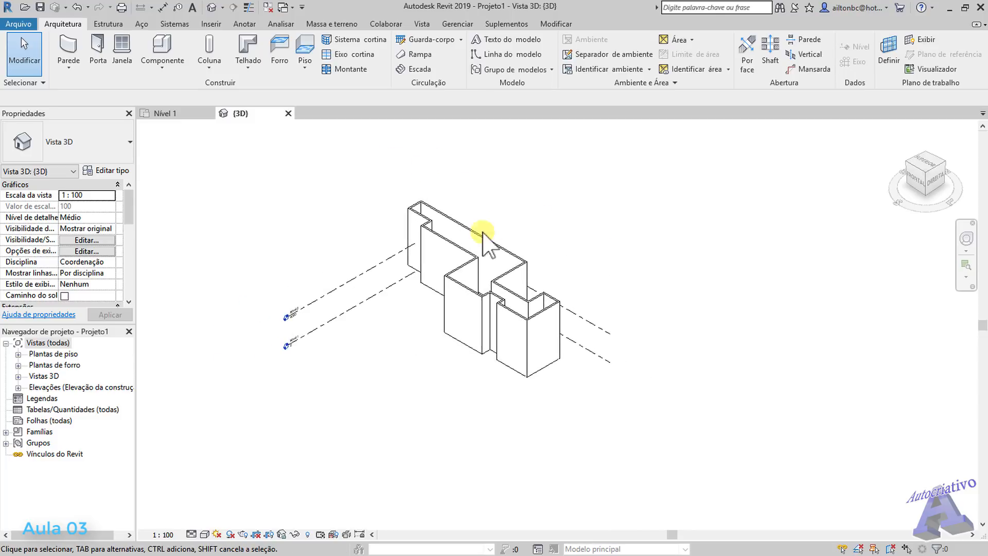
# Step: Compare the 3D model seen from above with the Nível 1 floor plan
pyautogui.click(927, 166)
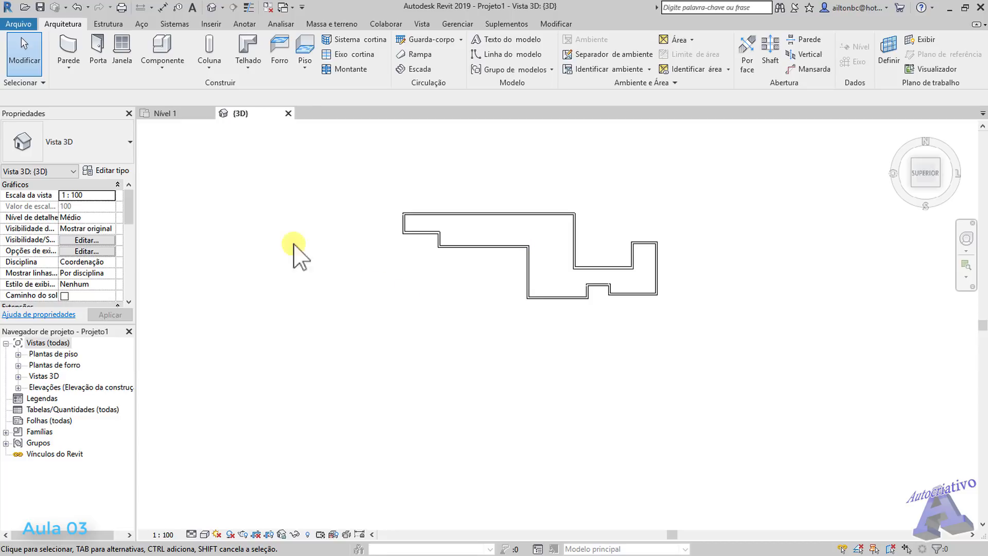
pyautogui.click(170, 114)
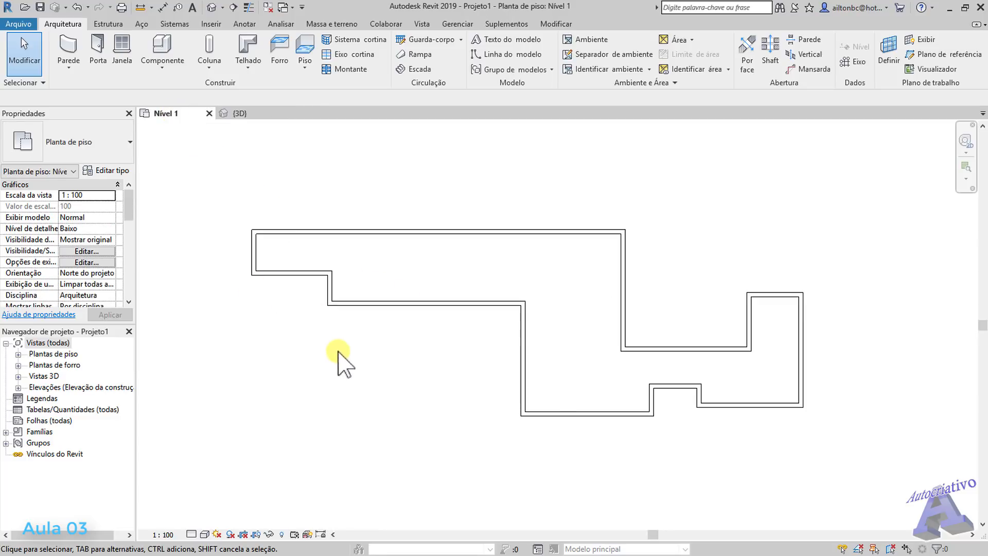
pyautogui.moveTo(562, 300); pyautogui.dragTo(551, 276, button='middle')
pyautogui.scroll(-1, 528, 294)
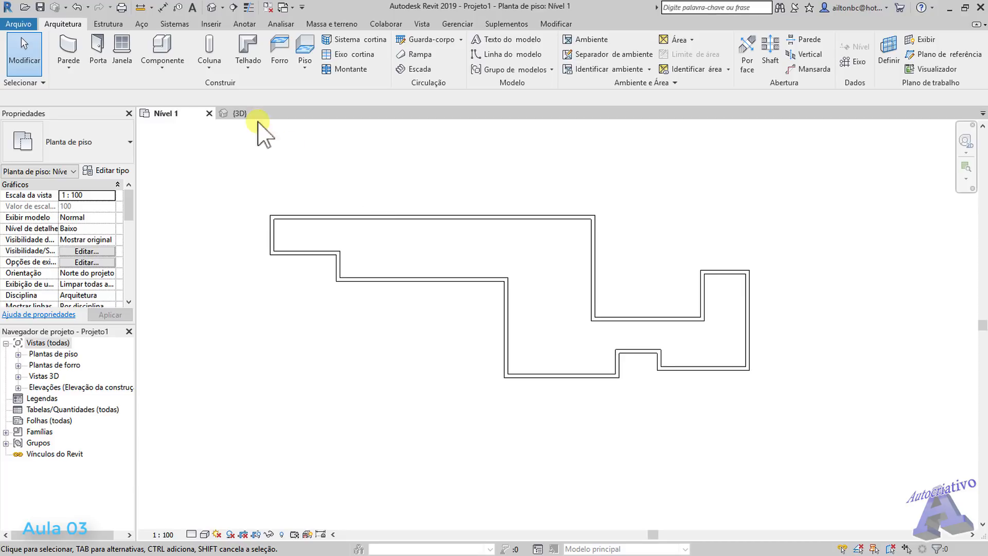
# Step: Place an M_Fixo 0406 x 0610mm window in the upper horizontal wall, about 840 mm from its east corner
pyautogui.click(122, 45)
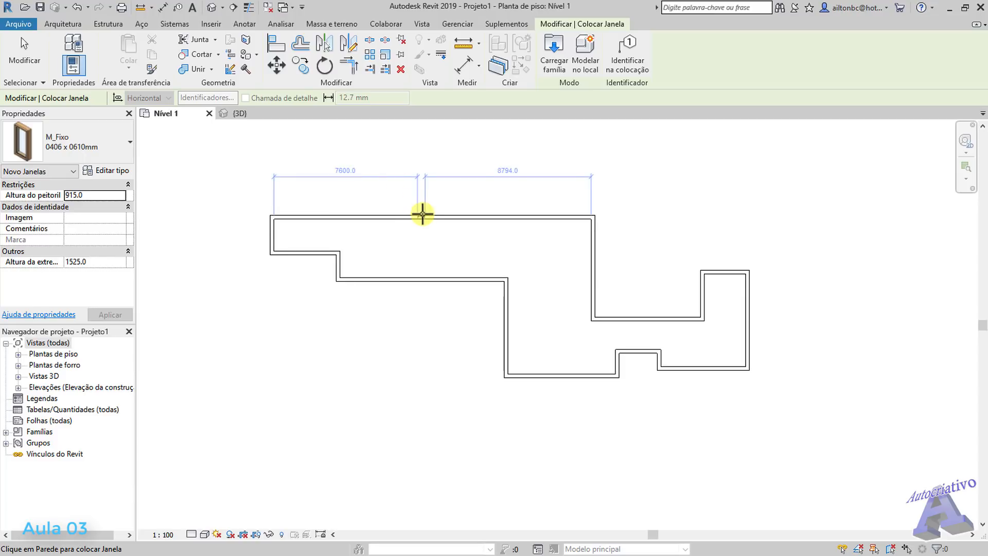
pyautogui.scroll(2, 427, 216)
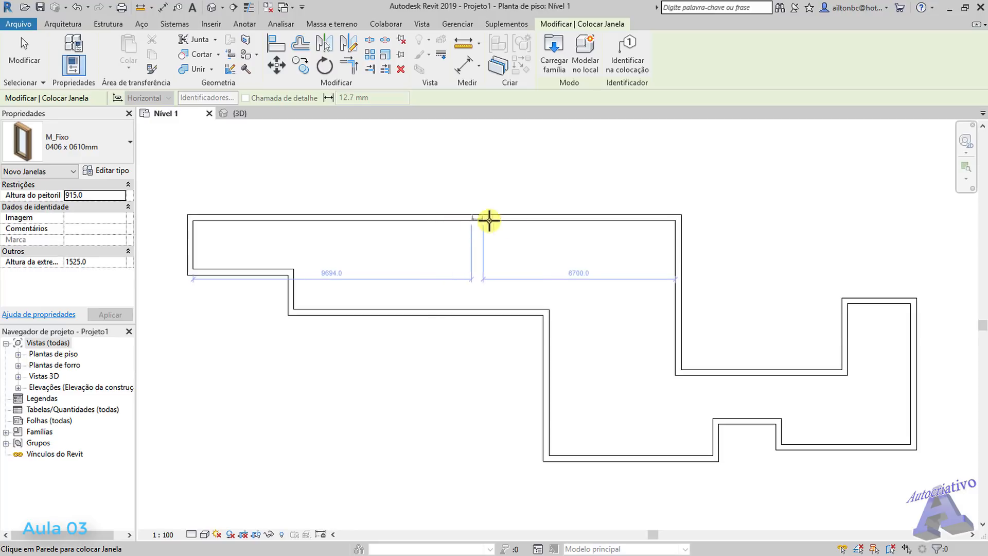
pyautogui.moveTo(587, 232); pyautogui.dragTo(448, 245, button='middle')
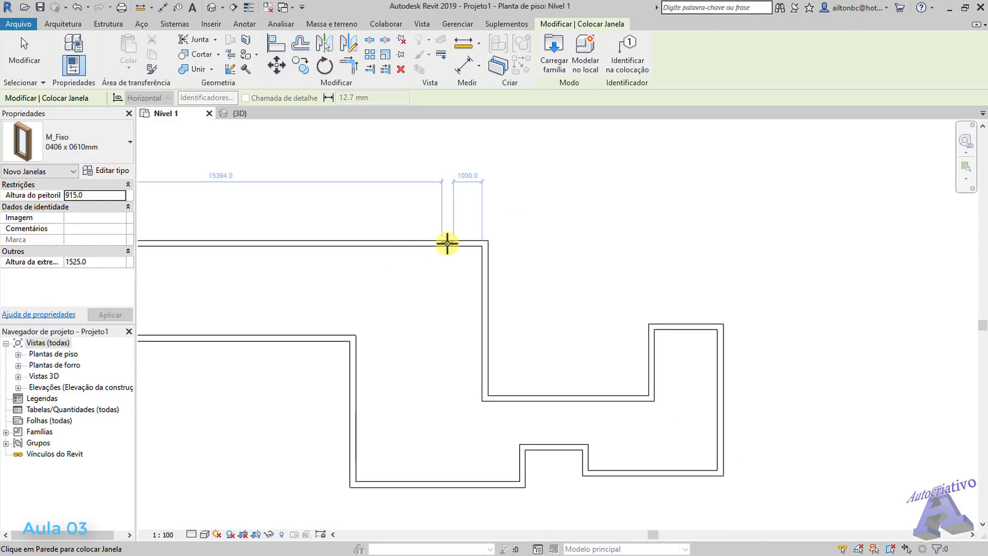
pyautogui.scroll(3, 448, 244)
pyautogui.scroll(-1, 457, 242)
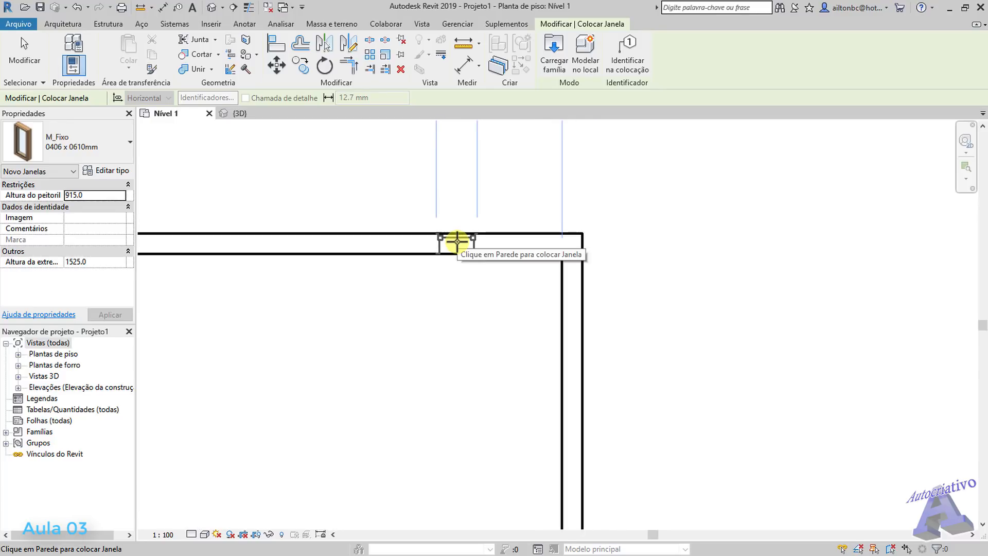
pyautogui.click(457, 242)
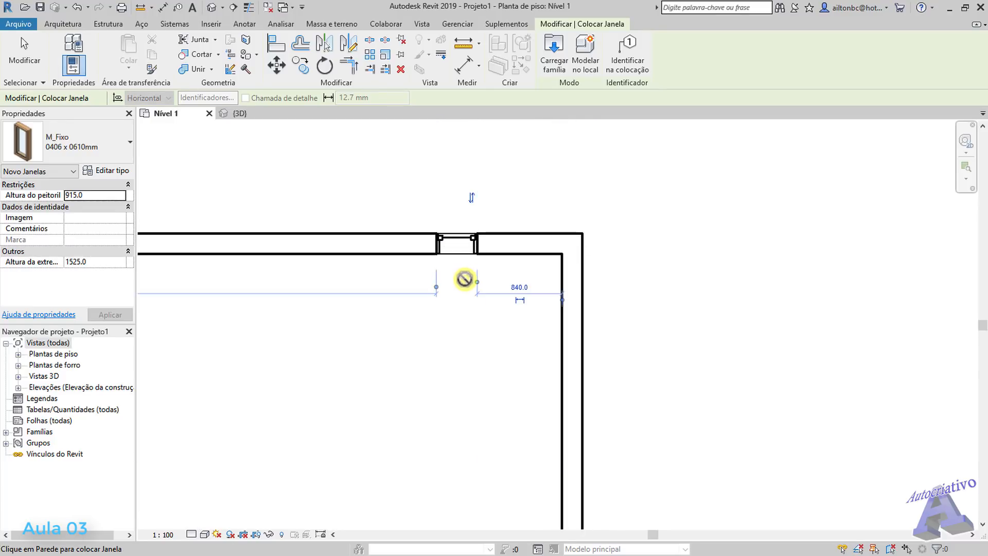
pyautogui.press('Escape')
pyautogui.press('Escape')
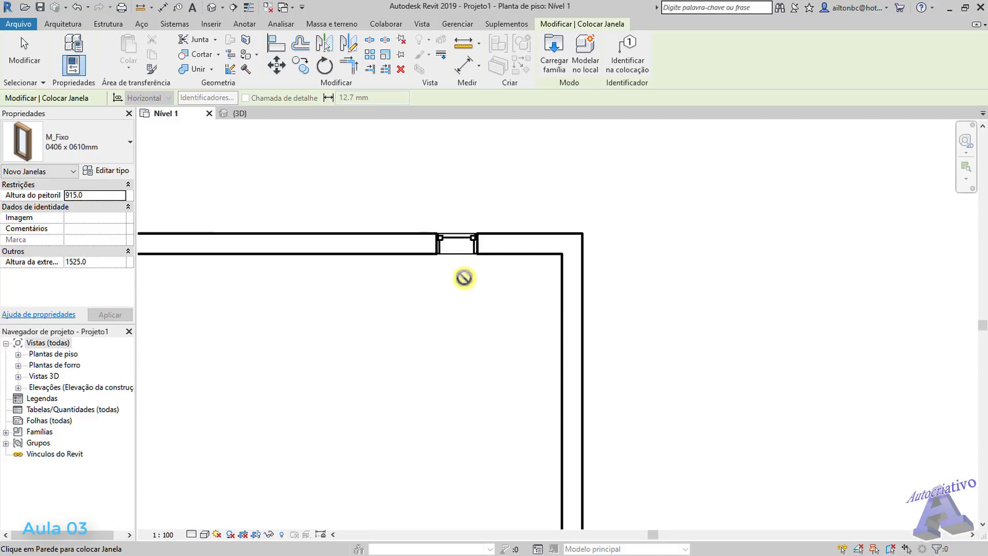
# Step: Place a second M_Fixo 0406 x 0610mm window in the upper horizontal wall, west of the existing window
pyautogui.scroll(-1, 465, 279)
pyautogui.scroll(-1, 465, 279)
pyautogui.moveTo(362, 194); pyautogui.dragTo(571, 221, button='middle')
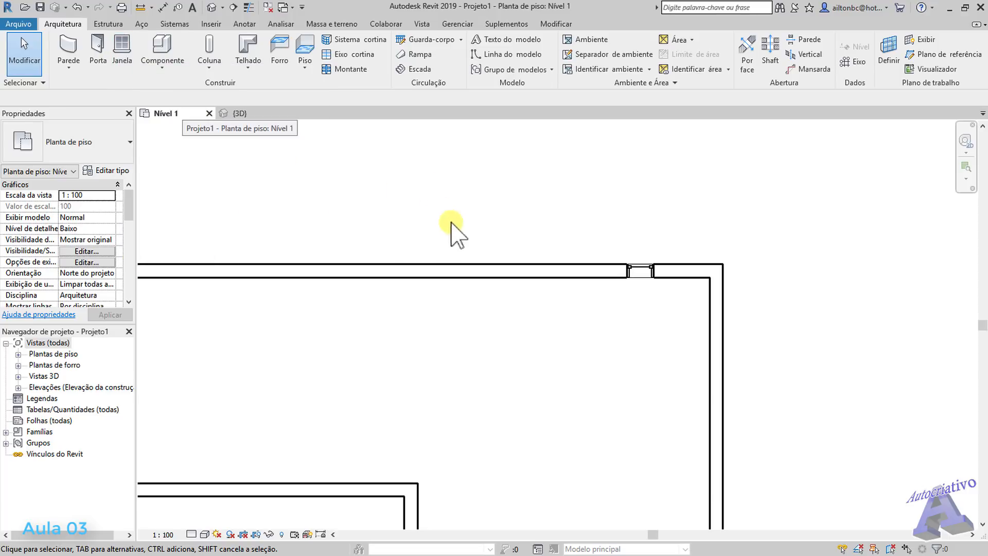
pyautogui.press('w')
pyautogui.press('n')
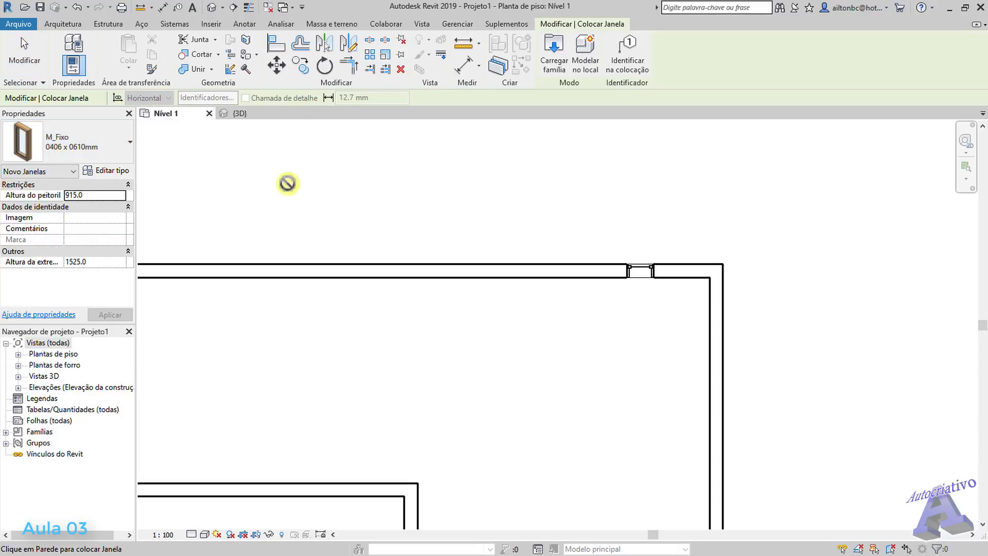
pyautogui.click(491, 268)
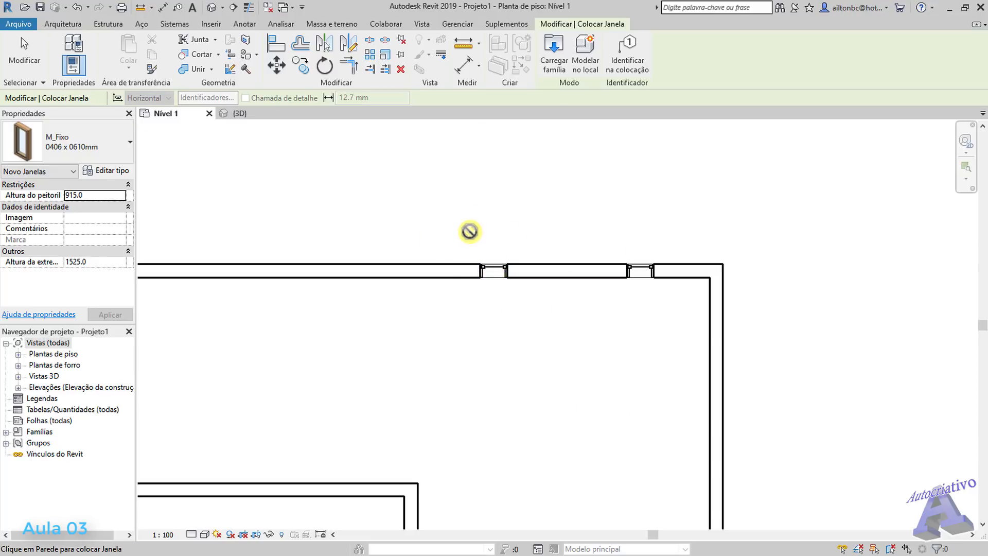
pyautogui.press('Escape')
pyautogui.press('Escape')
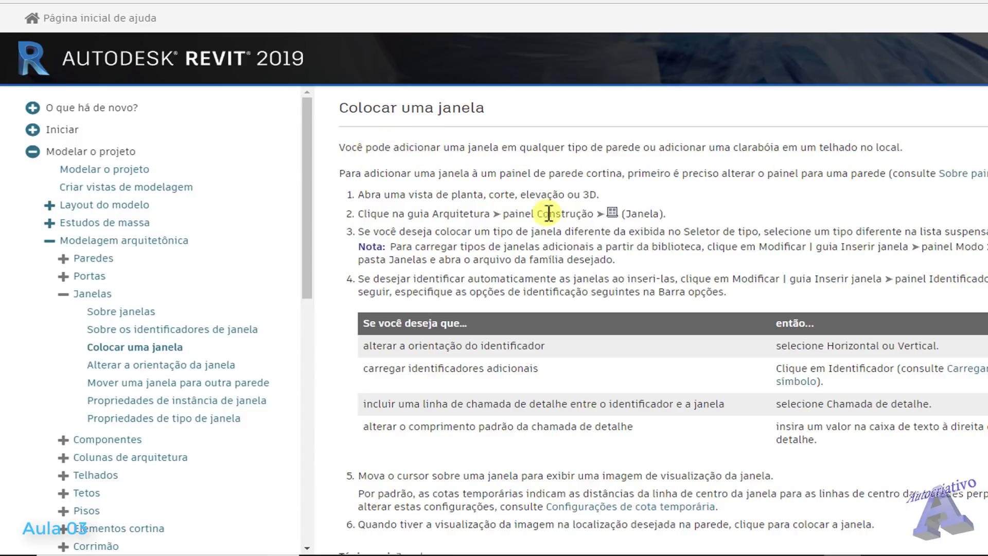
# Step: Read through the Revit 2019 help page "Colocar uma janela" from start to end
pyautogui.scroll(-4, 390, 211)
pyautogui.scroll(-1, 335, 215)
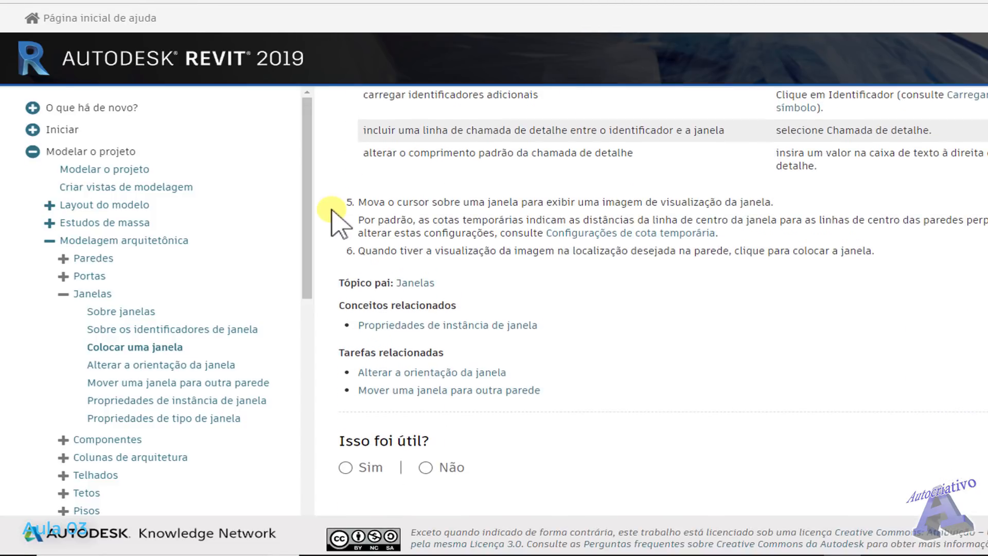
pyautogui.scroll(5, 335, 216)
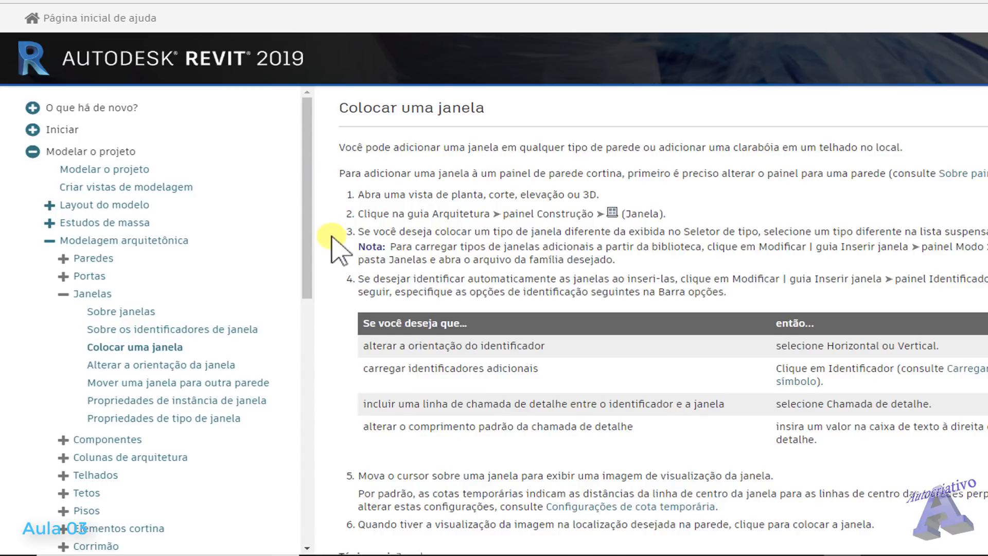
pyautogui.scroll(-4, 333, 216)
pyautogui.scroll(5, 335, 248)
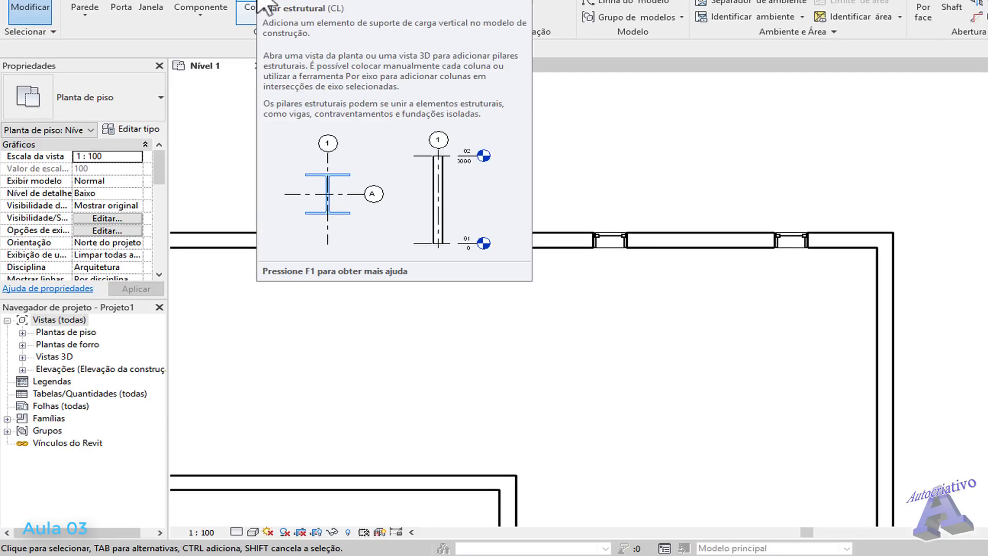
# Step: Open the help page for the Pilar estrutural tool and read its placement instructions and grid-intersection illustration
pyautogui.press('F1')
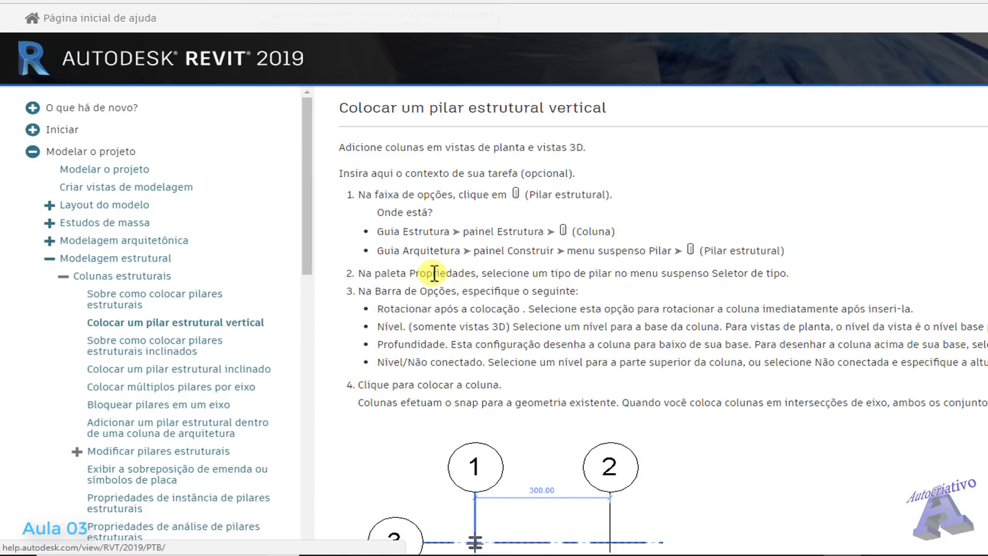
pyautogui.scroll(-2, 556, 339)
pyautogui.scroll(3, 552, 287)
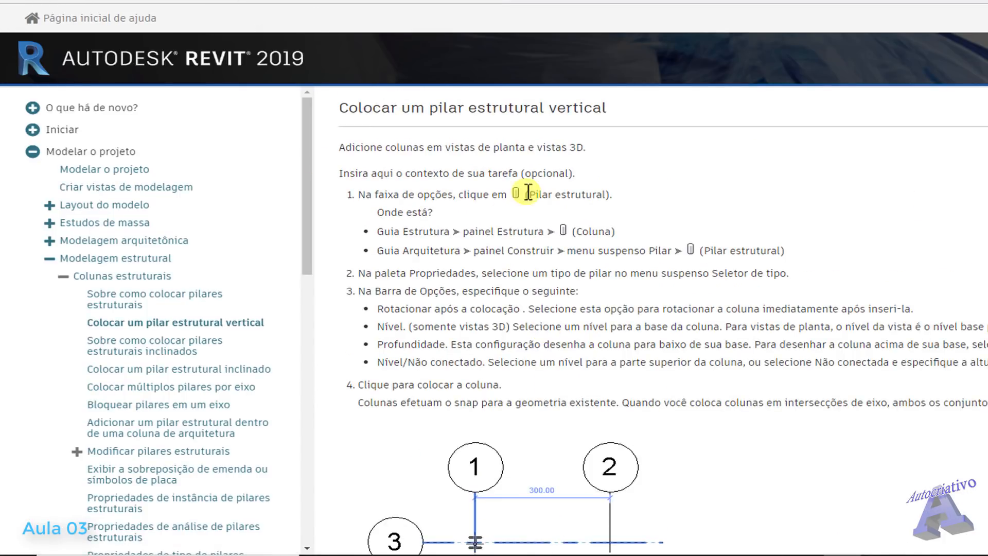
pyautogui.scroll(-8, 523, 253)
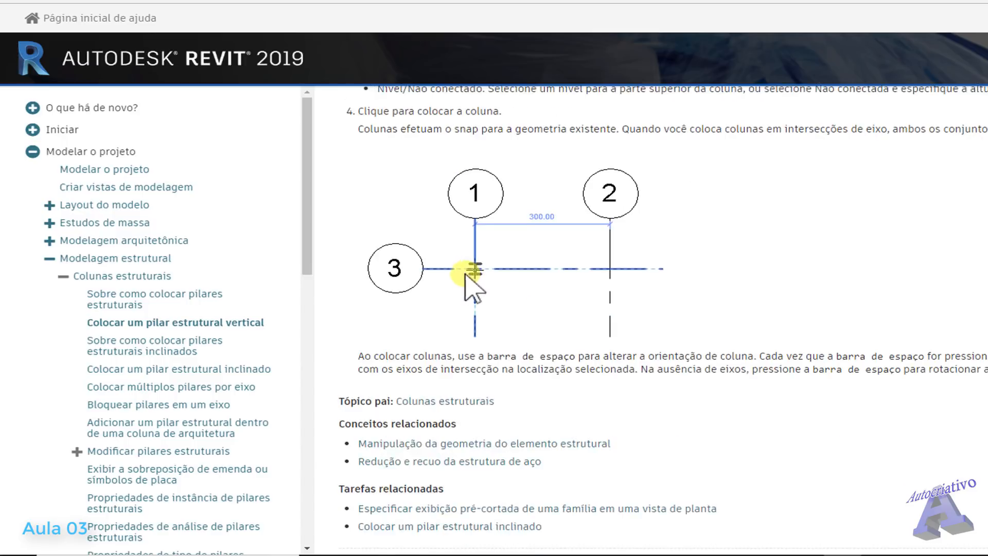
pyautogui.scroll(6, 464, 278)
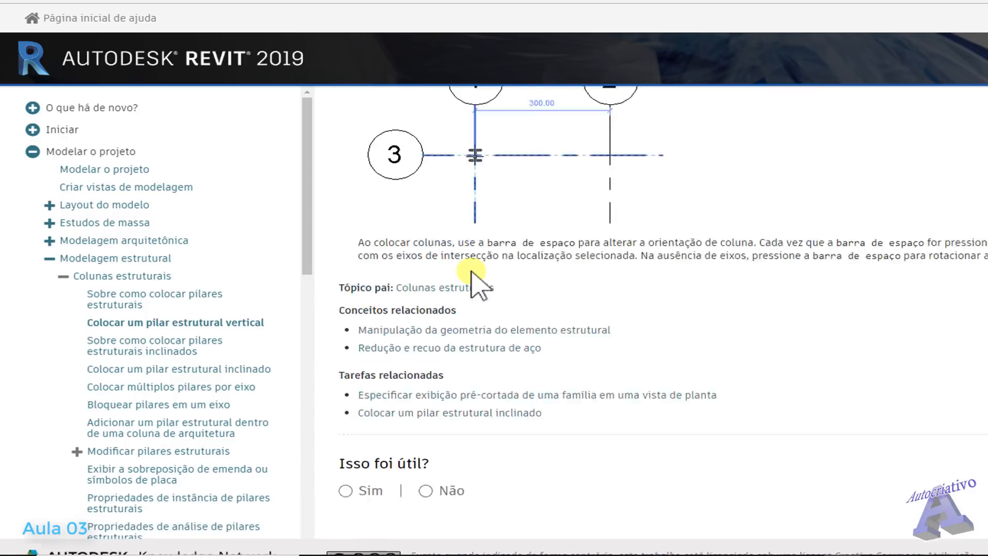
pyautogui.scroll(2, 415, 211)
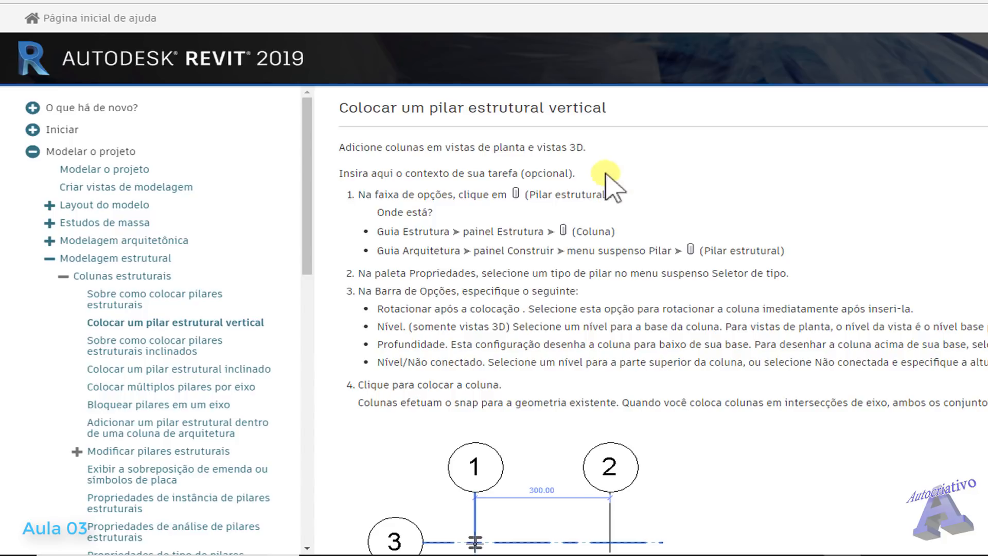
pyautogui.scroll(-3, 566, 265)
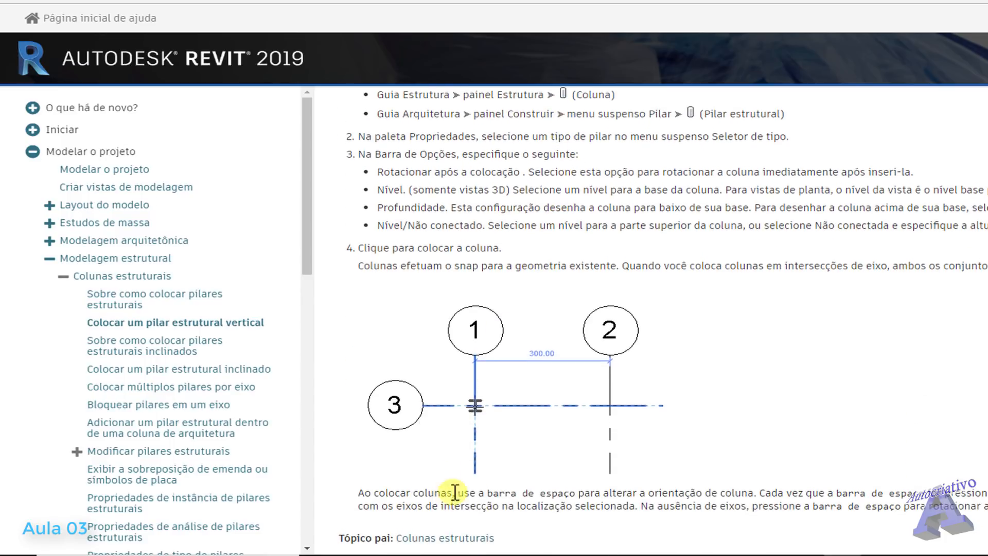
pyautogui.scroll(-1, 649, 370)
pyautogui.scroll(-3, 578, 335)
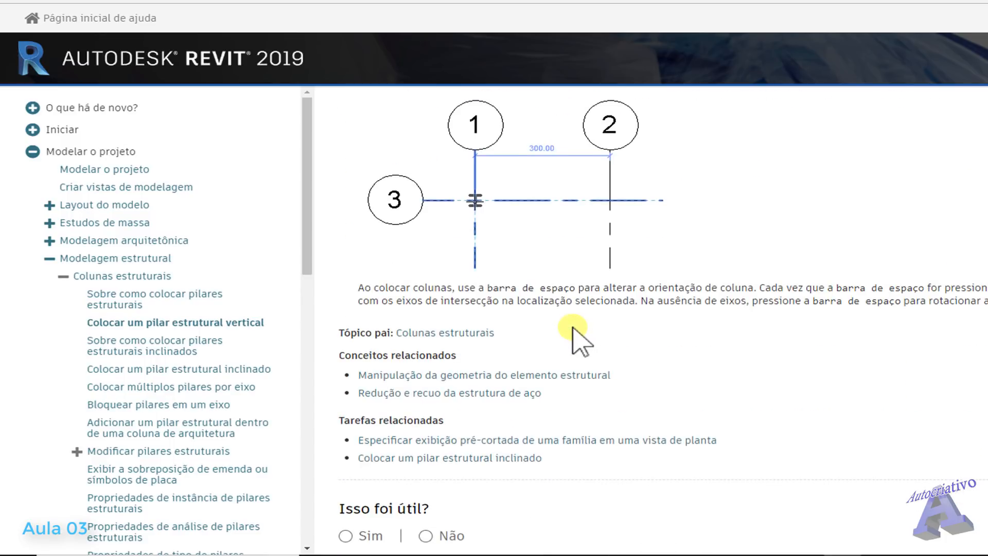
pyautogui.scroll(5, 574, 326)
pyautogui.scroll(2, 578, 330)
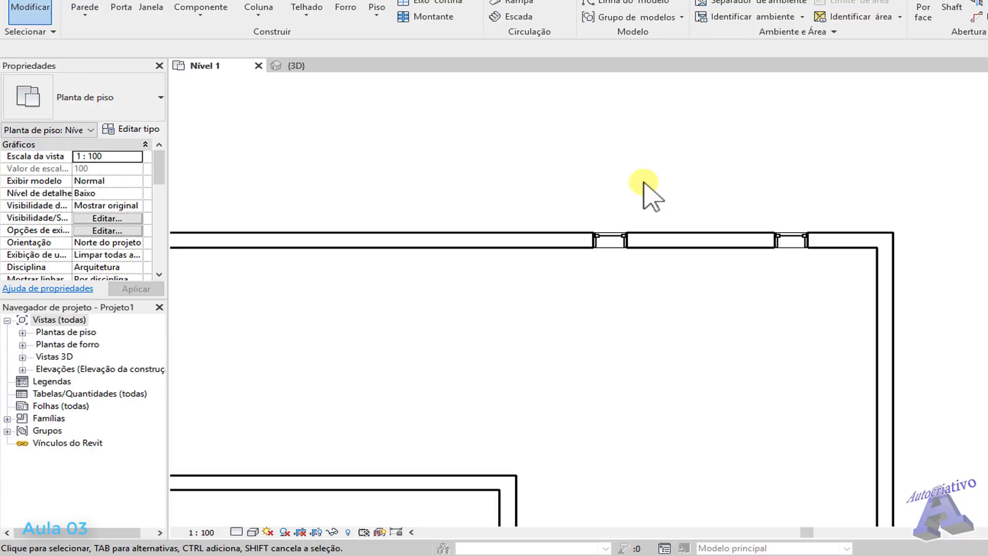
# Step: Delete the long upper horizontal wall that holds the two windows in the Nível 1 plan
pyautogui.scroll(-3, 638, 175)
pyautogui.scroll(-2, 645, 171)
pyautogui.scroll(-4, 522, 211)
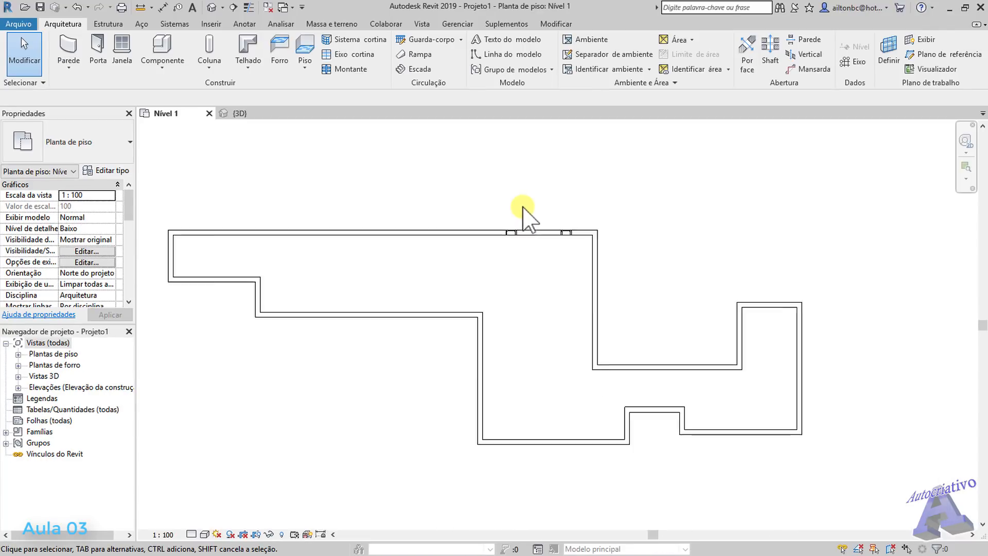
pyautogui.moveTo(539, 288)
pyautogui.mouseDown(button='middle')
pyautogui.moveTo(543, 249)
pyautogui.moveTo(550, 273)
pyautogui.mouseUp(button='middle')
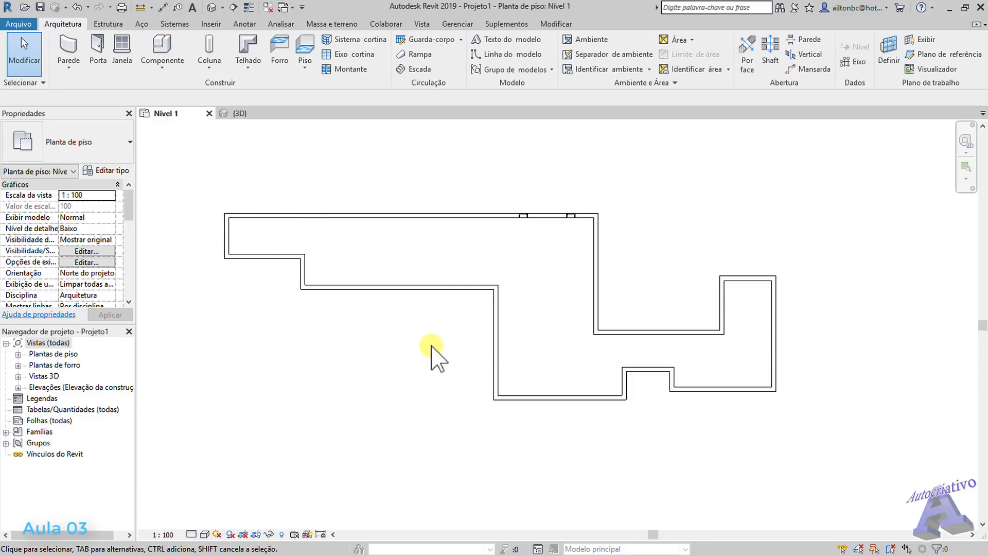
pyautogui.click(422, 216)
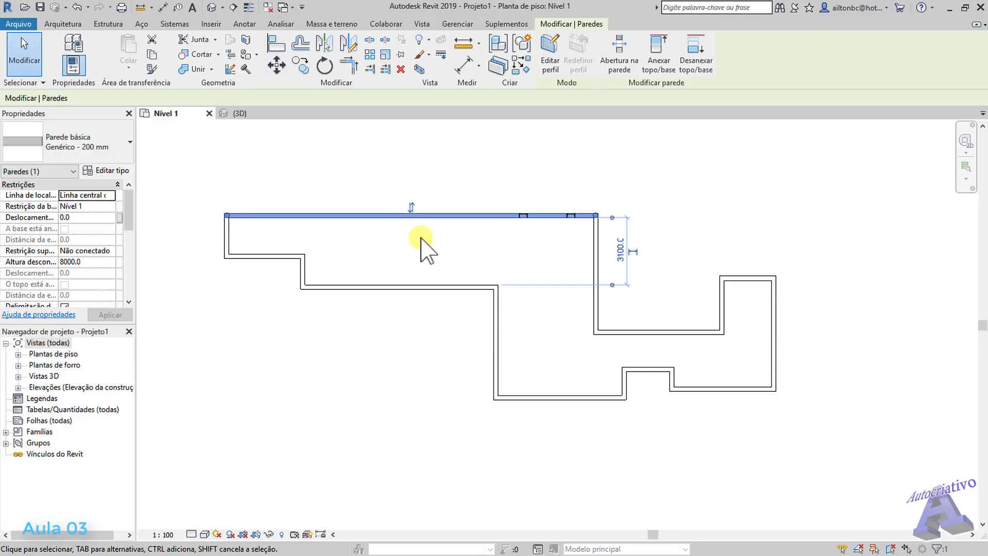
pyautogui.press('Delete')
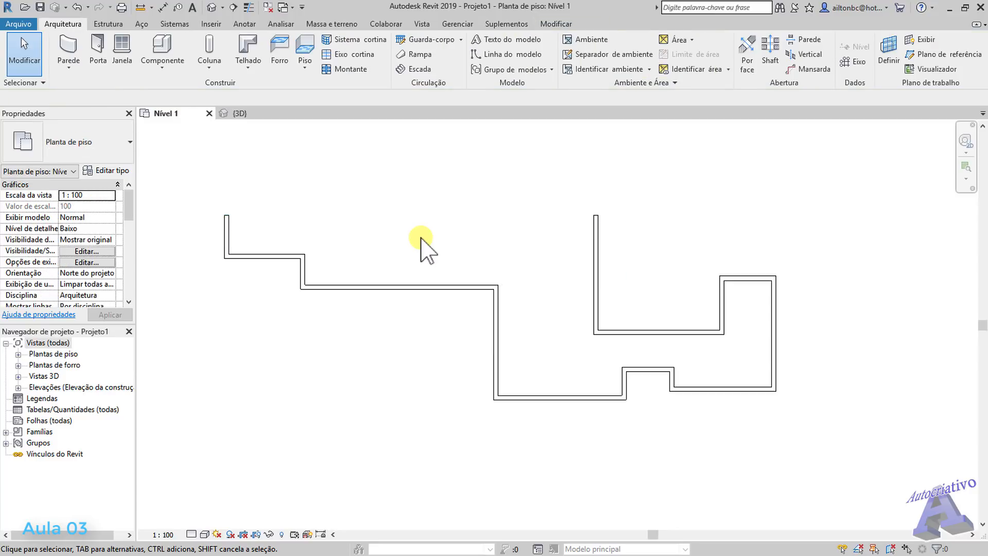
# Step: Select three connected walls east of the opening one at a time, and clear the selection
pyautogui.click(595, 273)
pyautogui.click(643, 333)
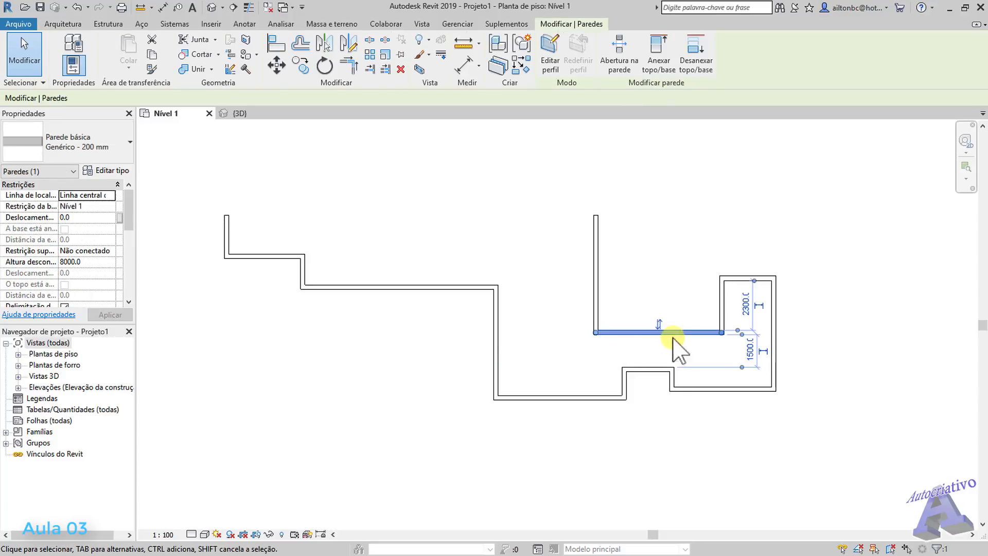
pyautogui.click(723, 314)
pyautogui.click(563, 256)
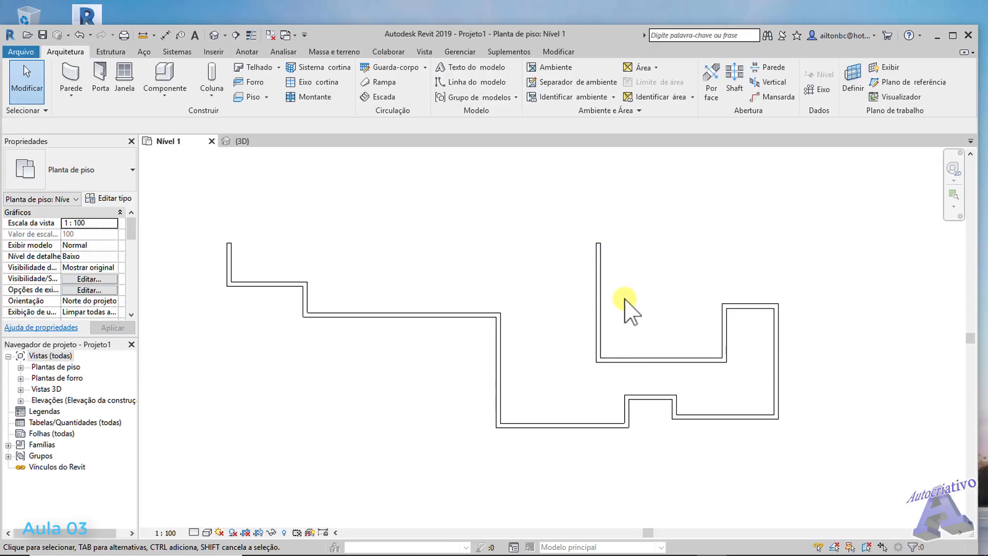
# Step: Delete together the four connected walls running from the free-standing middle vertical wall to the upper east horizontal wall
pyautogui.click(600, 297)
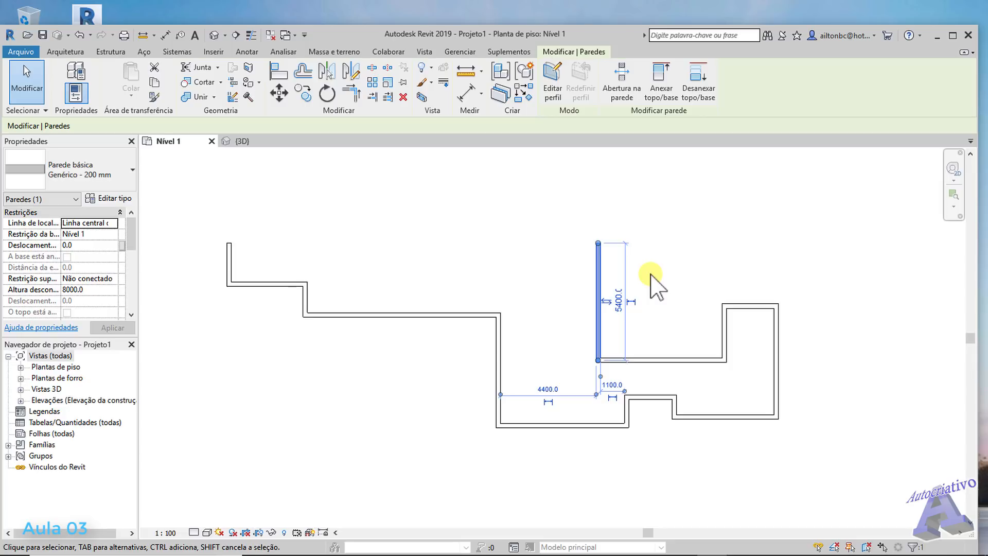
pyautogui.keyDown('ctrl'); pyautogui.click(662, 360); pyautogui.keyUp('ctrl')
pyautogui.keyDown('ctrl'); pyautogui.click(725, 335); pyautogui.keyUp('ctrl')
pyautogui.keyDown('ctrl'); pyautogui.click(730, 307); pyautogui.keyUp('ctrl')
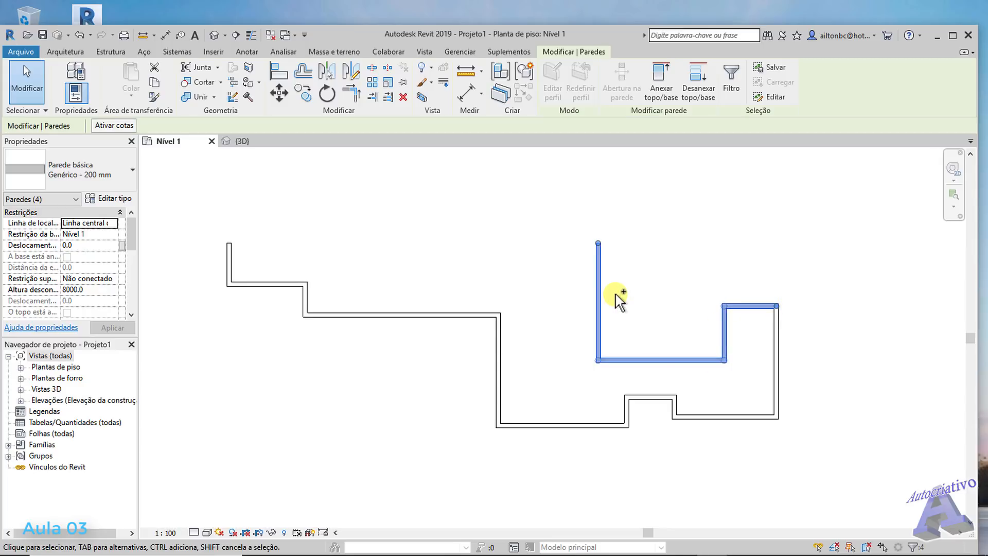
pyautogui.press('Delete')
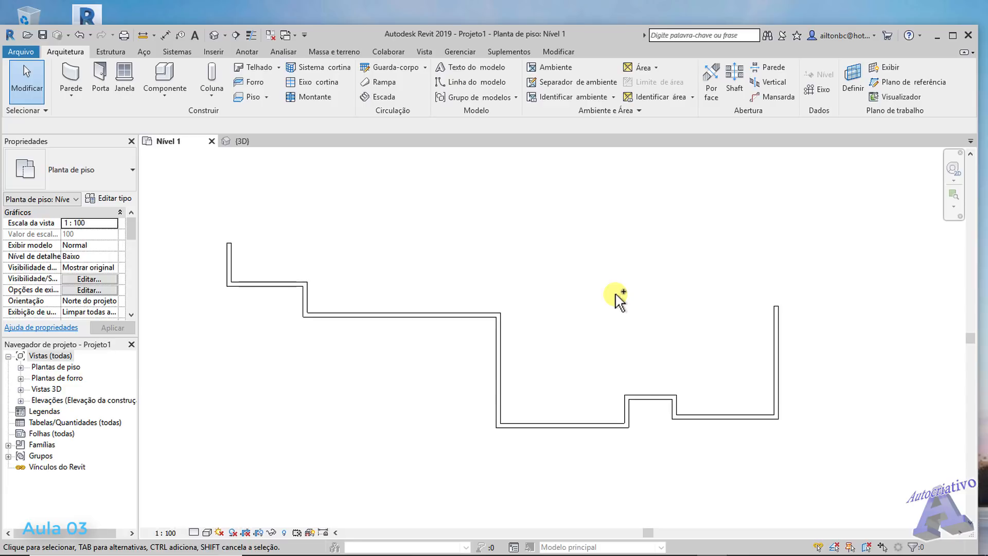
# Step: Select the four stepped west walls, exclude the short vertical one, delete the other three, and delete the short one separately
pyautogui.click(230, 260)
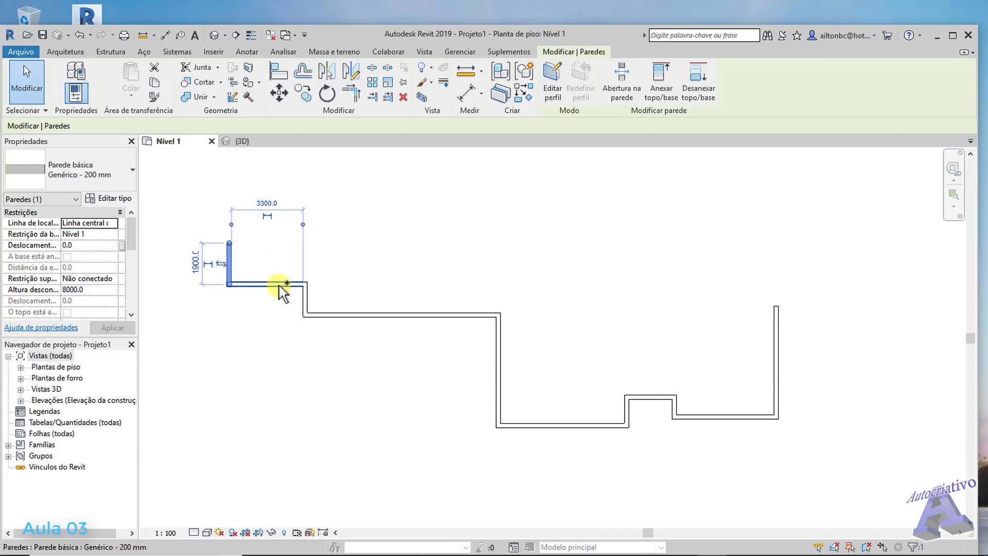
pyautogui.keyDown('ctrl'); pyautogui.click(301, 297); pyautogui.keyUp('ctrl')
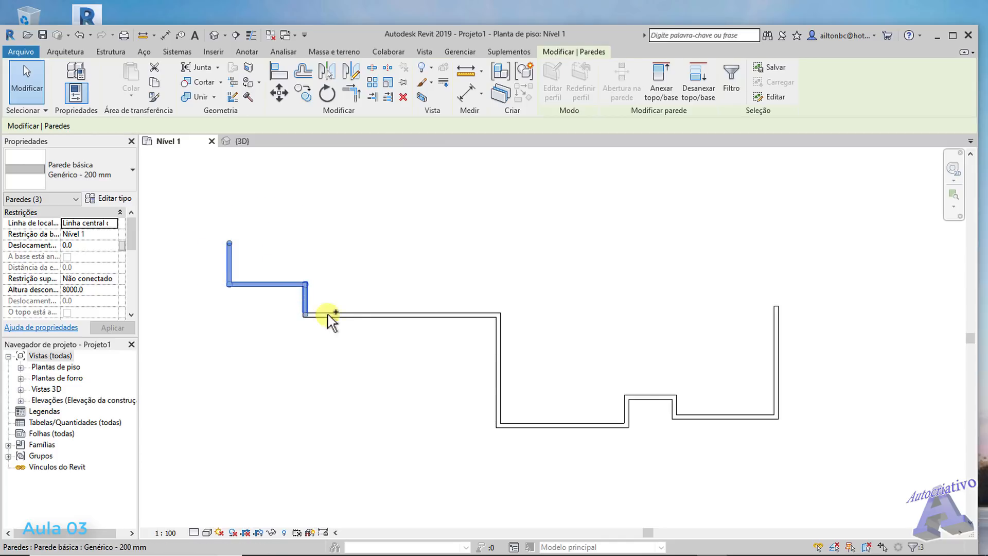
pyautogui.keyDown('ctrl'); pyautogui.click(357, 316); pyautogui.keyUp('ctrl')
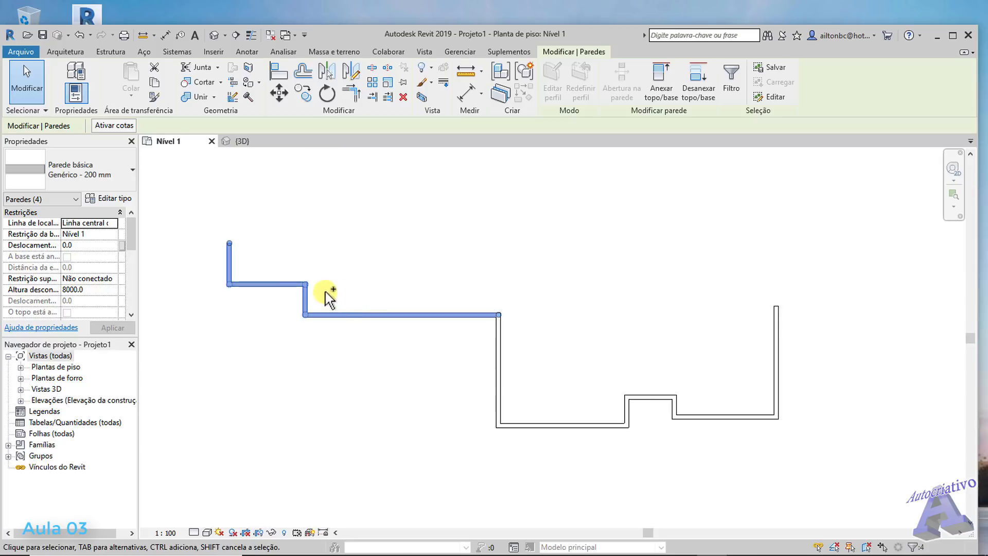
pyautogui.keyDown('ctrl'); pyautogui.click(312, 296); pyautogui.keyUp('ctrl')
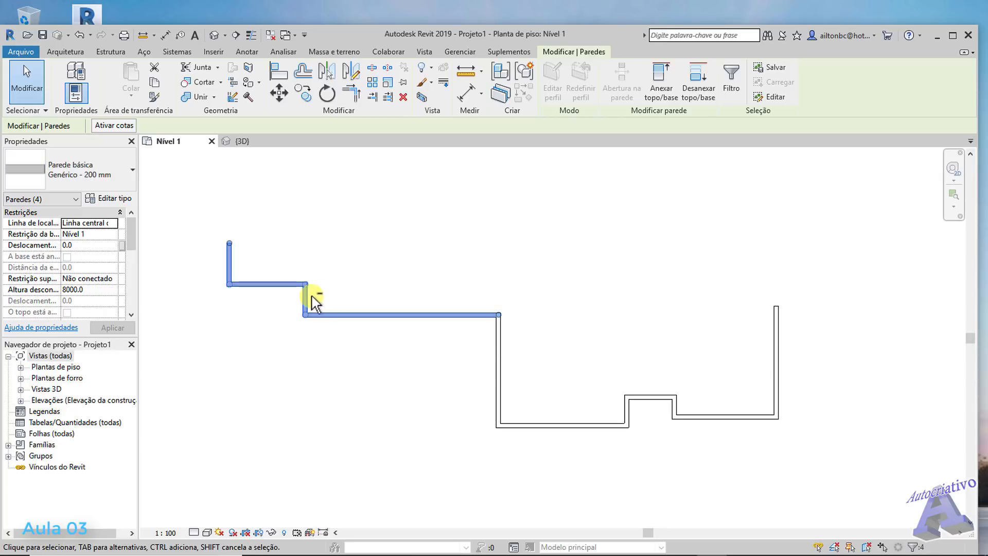
pyautogui.keyDown('shift'); pyautogui.click(307, 300); pyautogui.keyUp('shift')
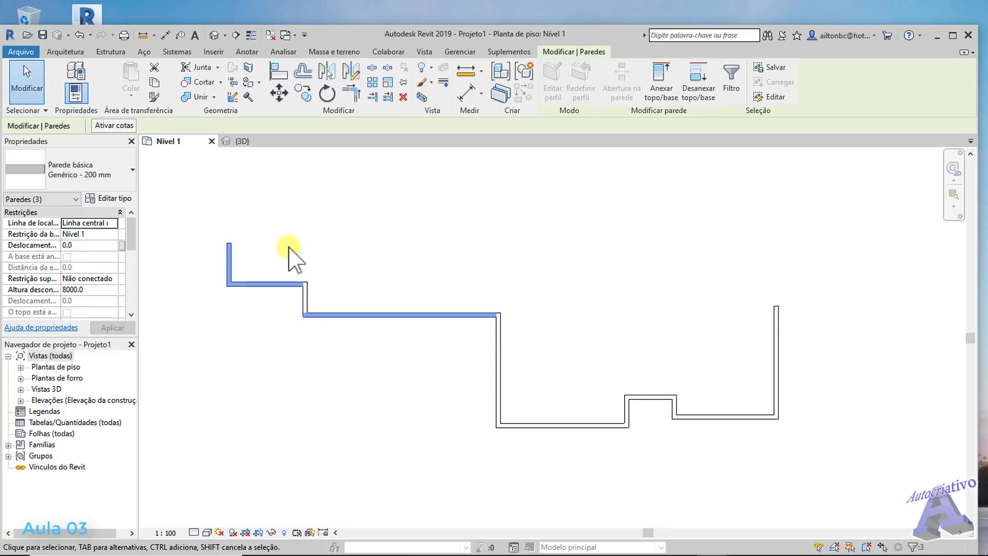
pyautogui.press('Delete')
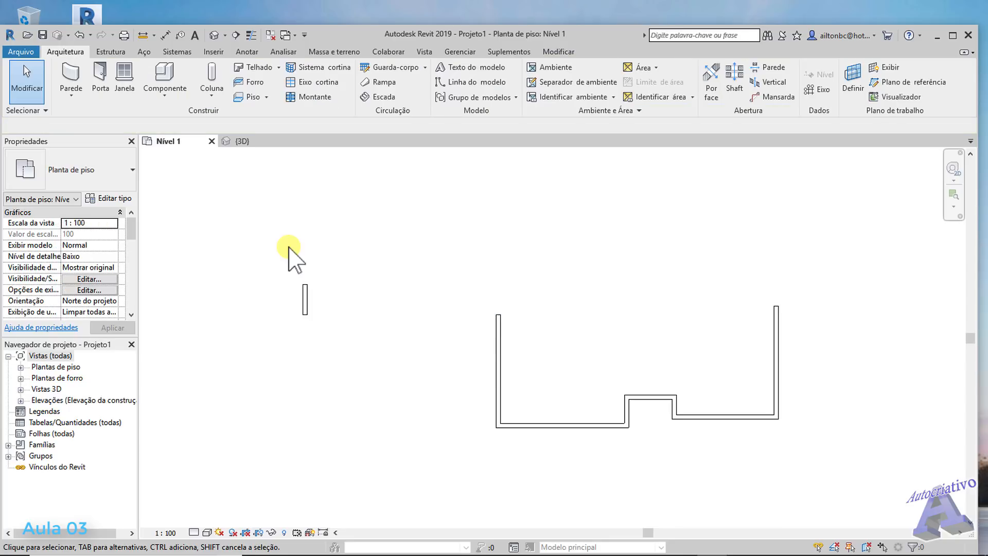
pyautogui.click(307, 300)
pyautogui.press('Delete')
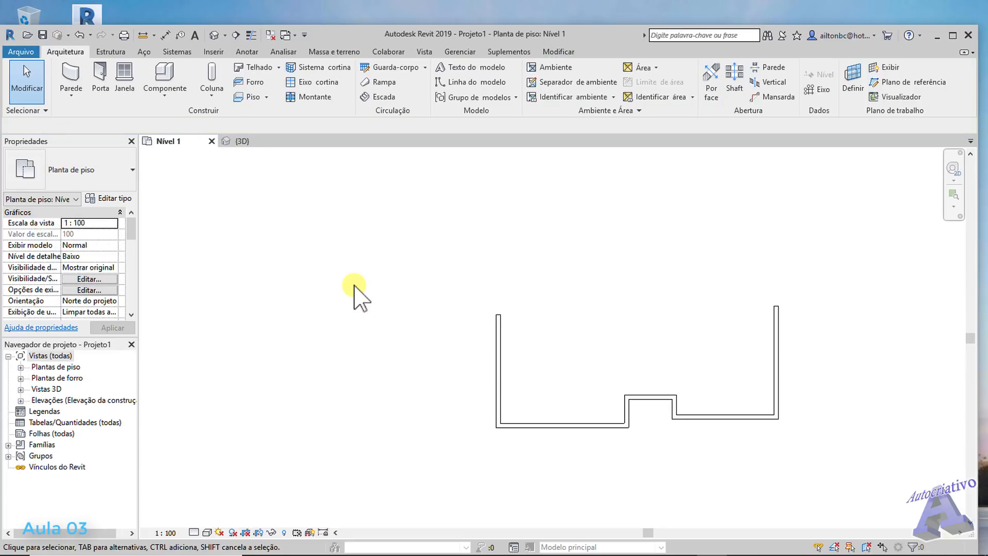
# Step: Window-select the west vertical wall by fully enclosing it, and clear the selection
pyautogui.moveTo(561, 324); pyautogui.dragTo(472, 270, button='middle')
pyautogui.scroll(-1, 473, 269)
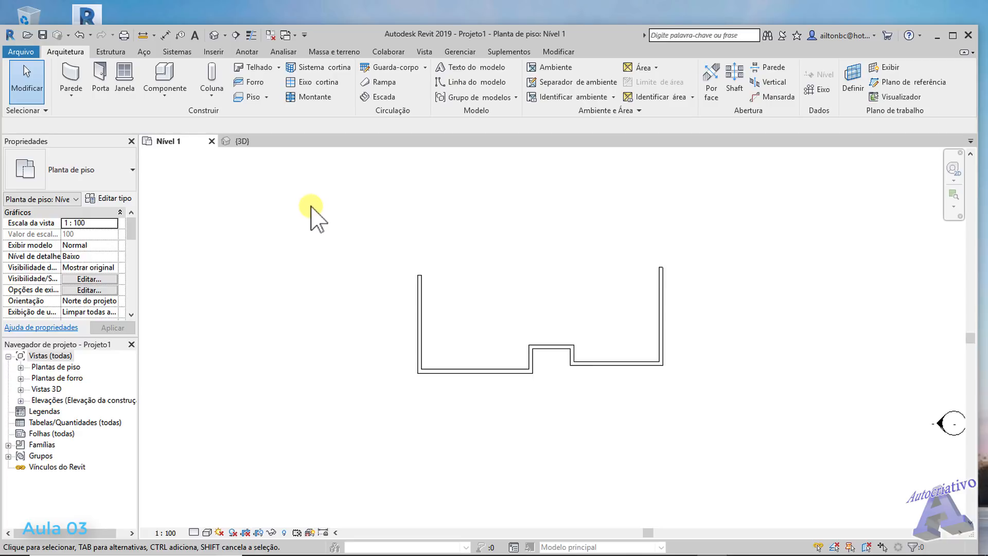
pyautogui.moveTo(311, 206); pyautogui.dragTo(476, 395)
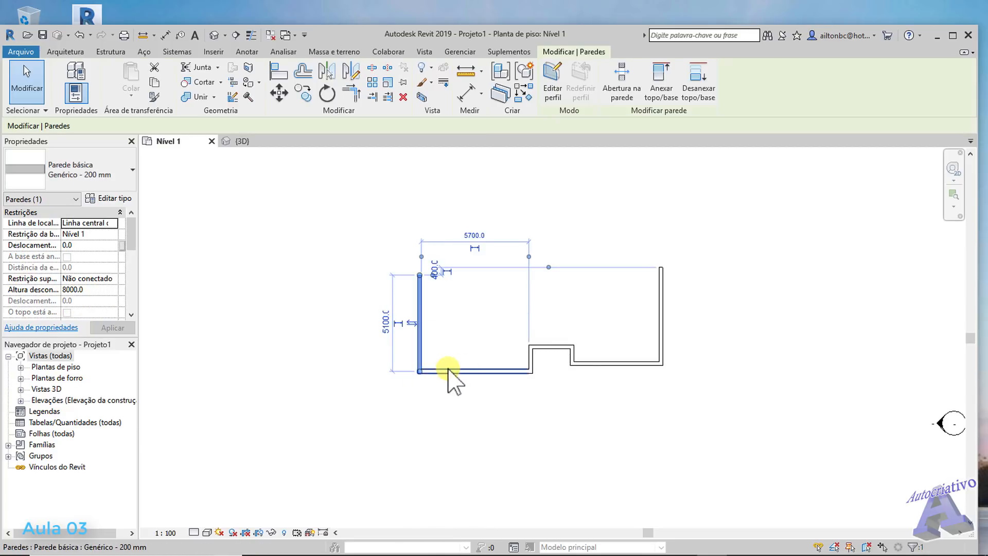
pyautogui.click(470, 332)
# Step: Delete together the three connected walls on the west side, selecting only walls fully enclosed by the selection window
pyautogui.scroll(3, 468, 319)
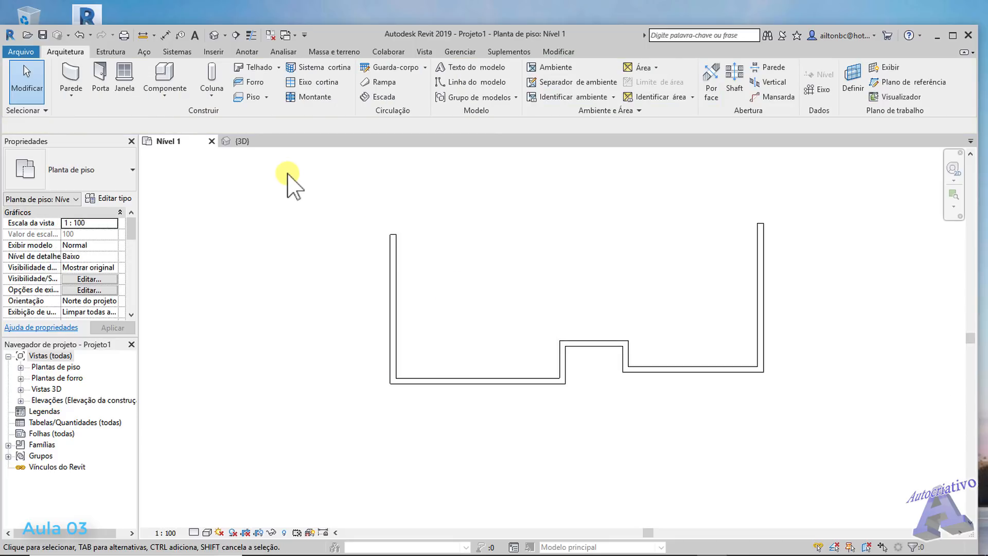
pyautogui.moveTo(279, 167); pyautogui.dragTo(589, 424)
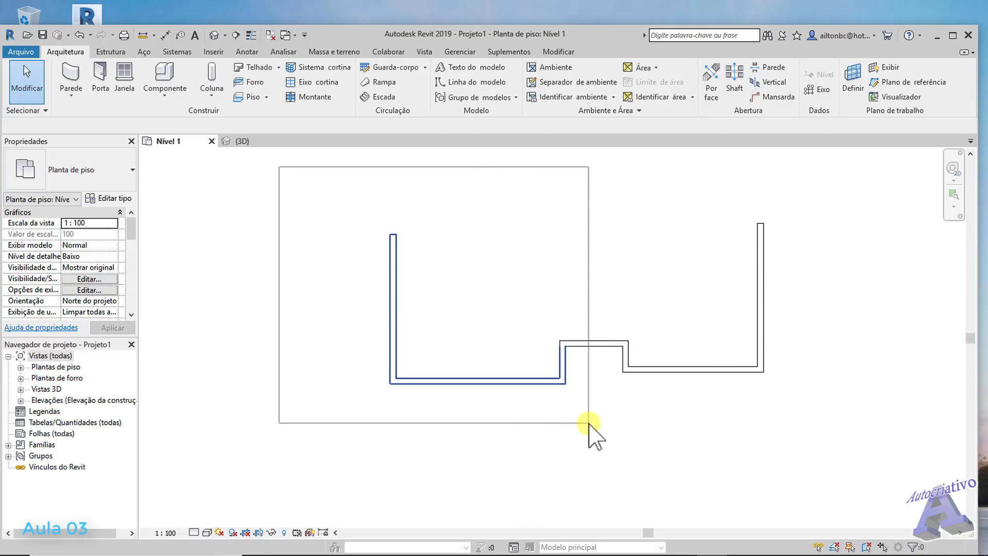
pyautogui.moveTo(589, 423); pyautogui.dragTo(590, 424)
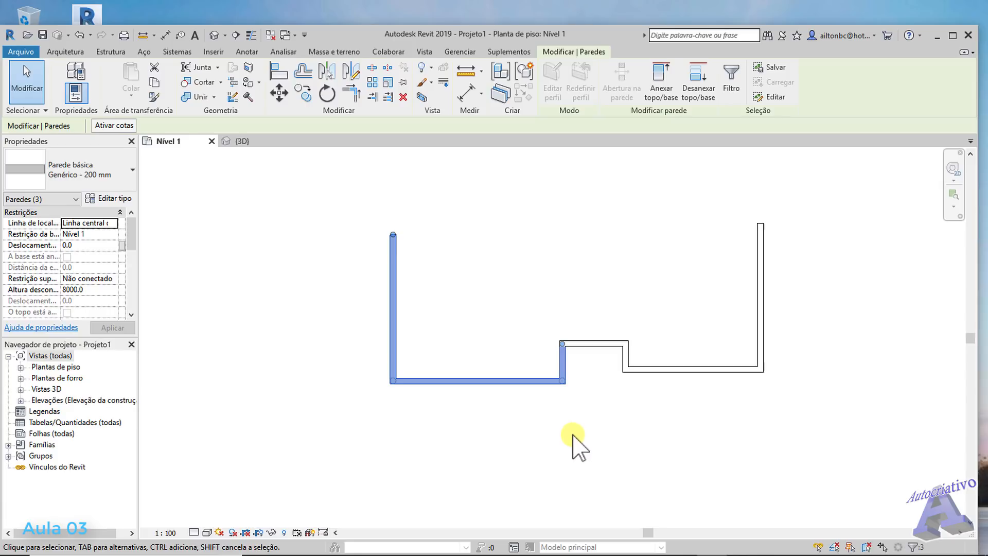
pyautogui.press('Delete')
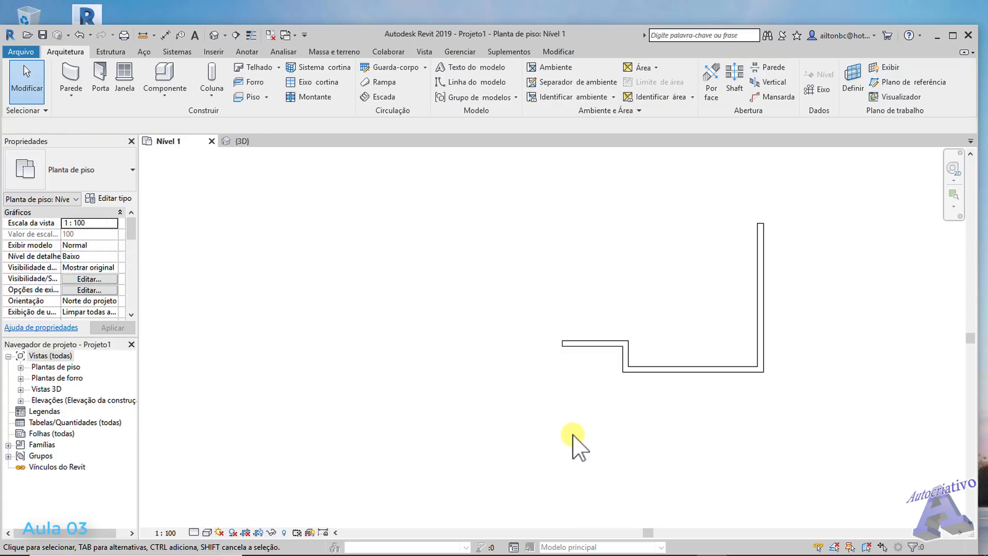
# Step: Window-select all four remaining connected walls by fully enclosing them, and clear the selection
pyautogui.moveTo(573, 435); pyautogui.dragTo(426, 426, button='middle')
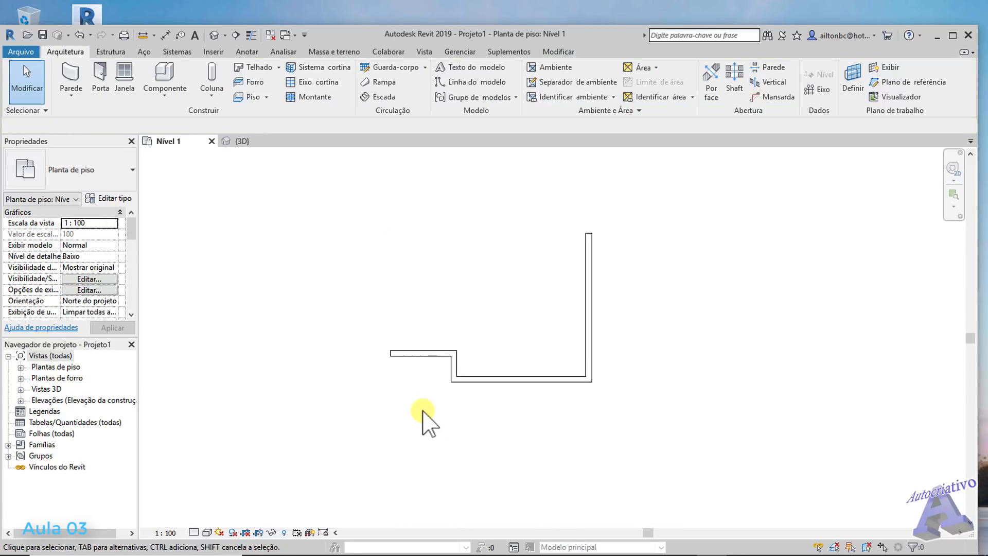
pyautogui.moveTo(286, 163); pyautogui.dragTo(669, 486)
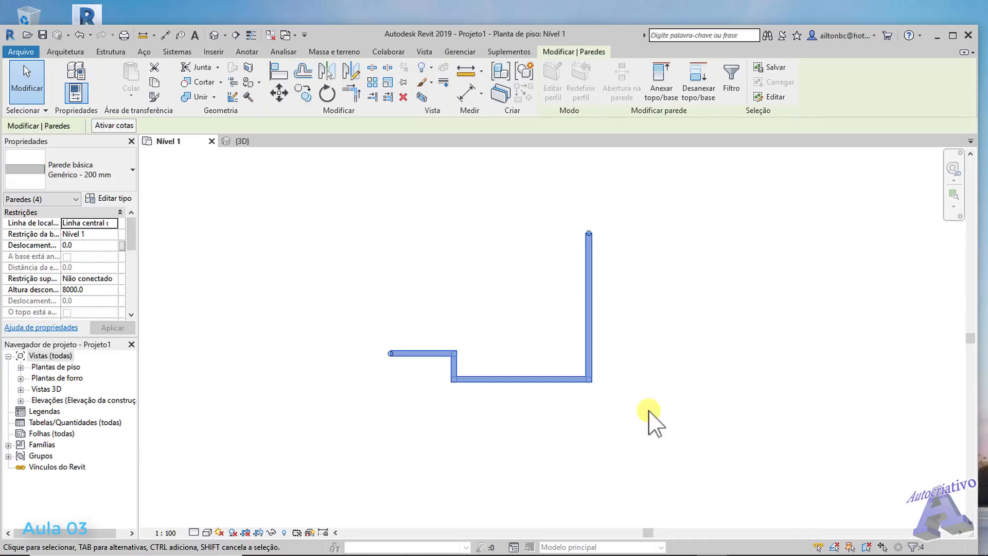
pyautogui.press('Escape')
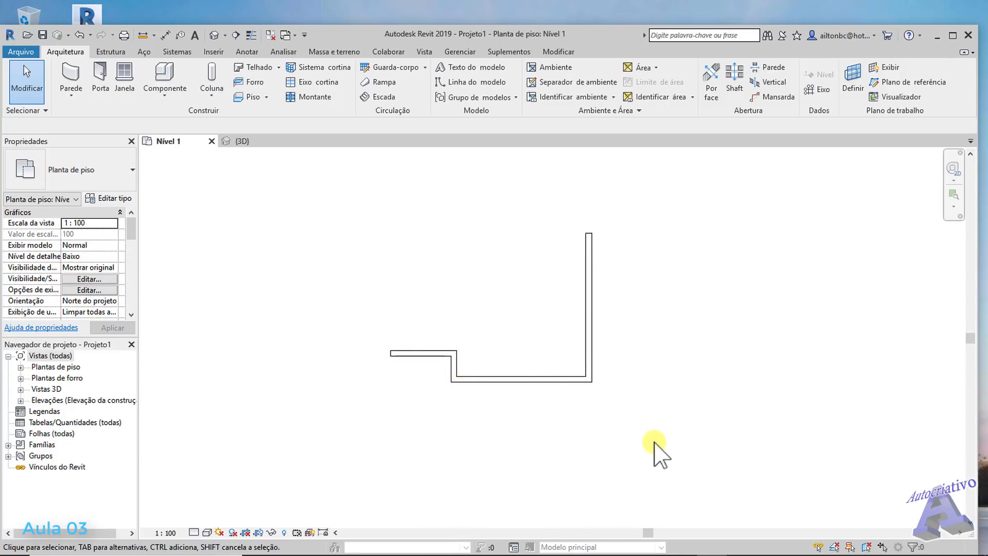
# Step: Delete the east vertical wall using a crossing selection, and delete the last three walls using an enclosing window
pyautogui.moveTo(664, 419); pyautogui.dragTo(624, 404)
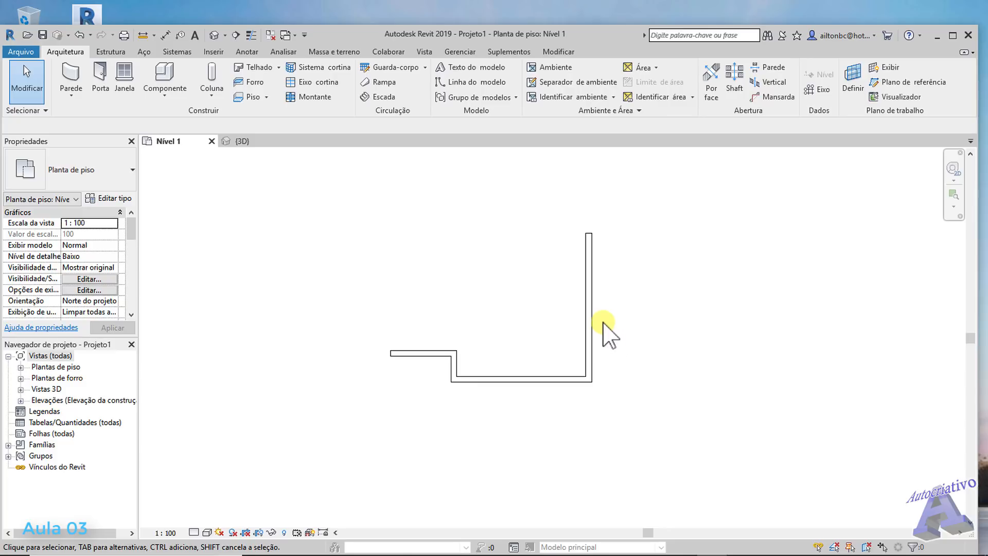
pyautogui.moveTo(652, 354); pyautogui.dragTo(565, 306)
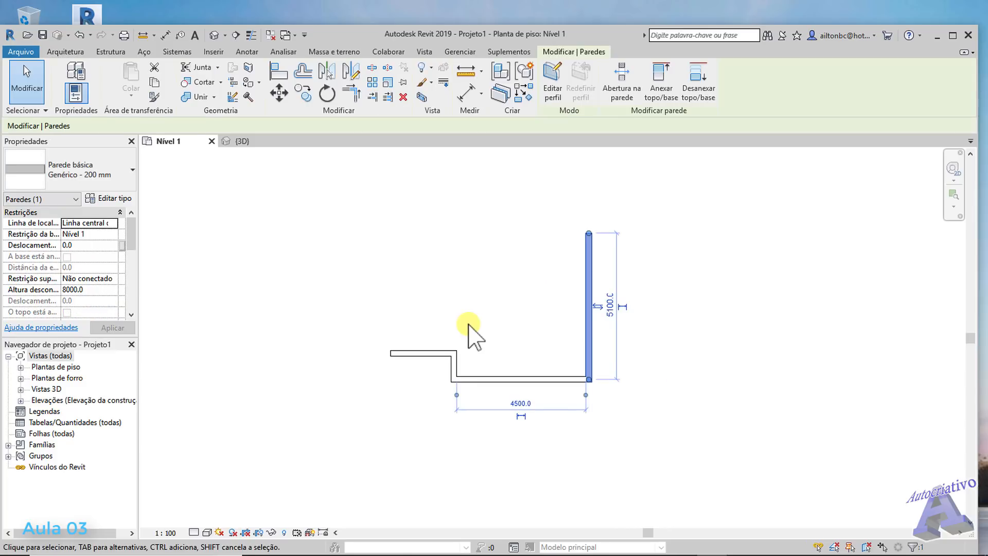
pyautogui.press('Delete')
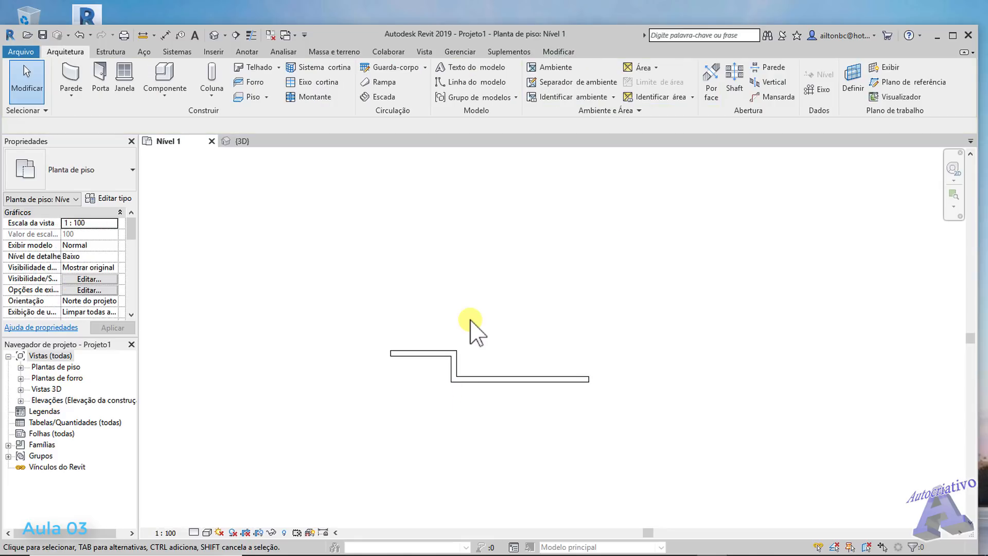
pyautogui.moveTo(186, 182); pyautogui.dragTo(719, 463)
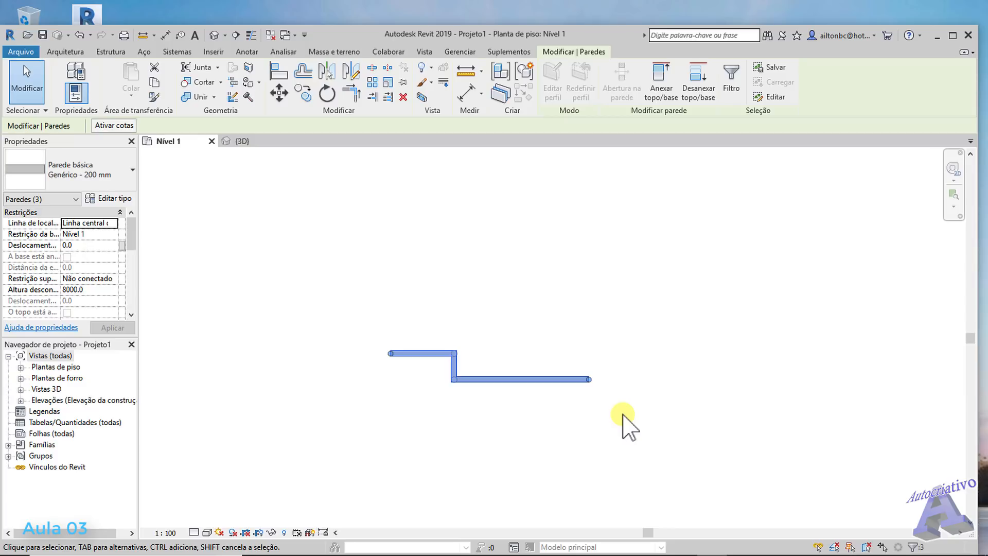
pyautogui.press('Delete')
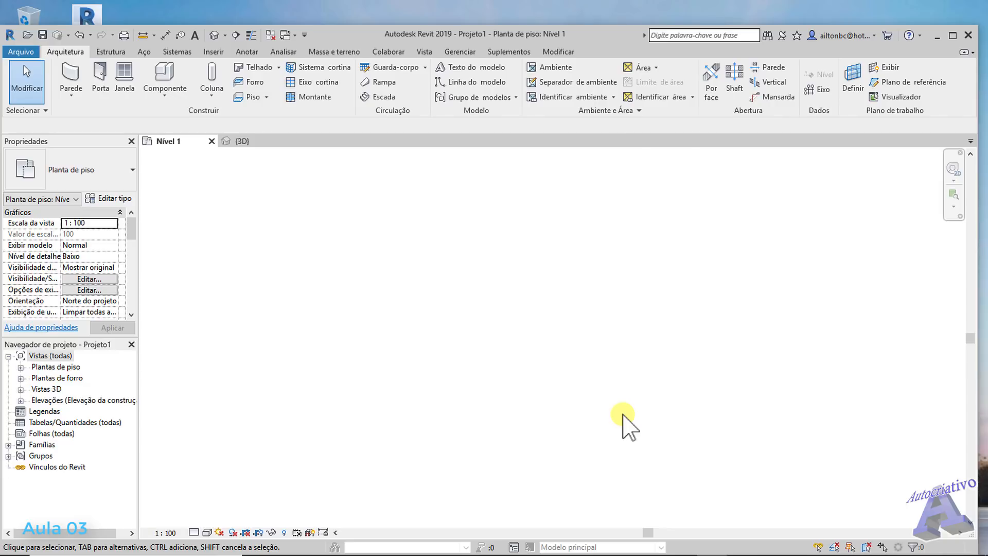
# Step: Maximize the program window, and undo the wall deletions back to the full closed outline with its two windows
pyautogui.click(953, 35)
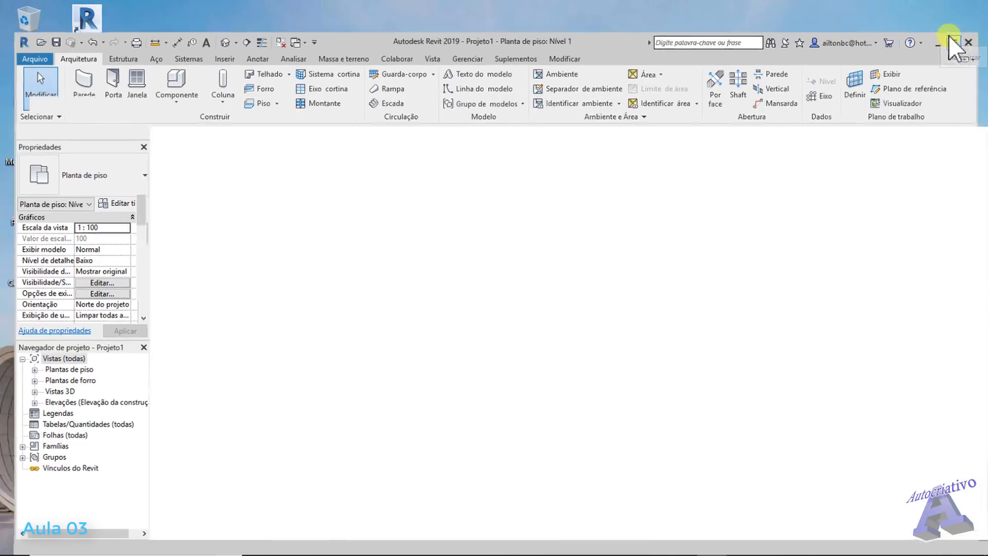
pyautogui.click(952, 43)
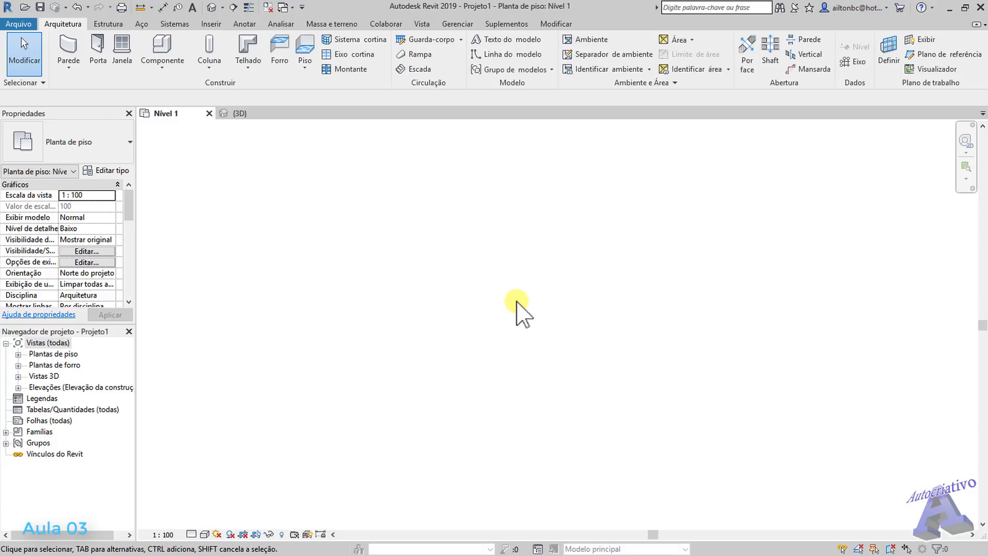
pyautogui.hotkey('ctrl', 'z')
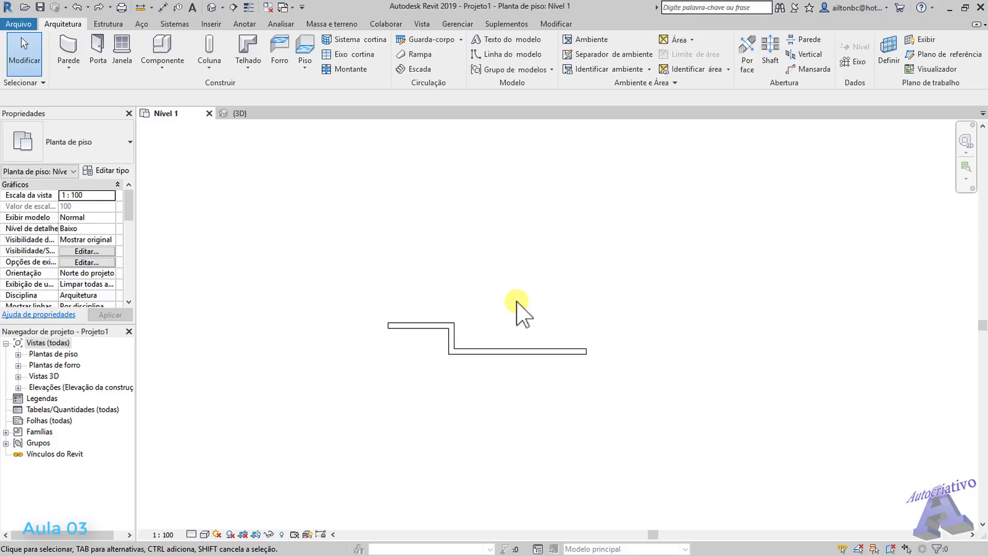
pyautogui.hotkey('ctrl', 'z')
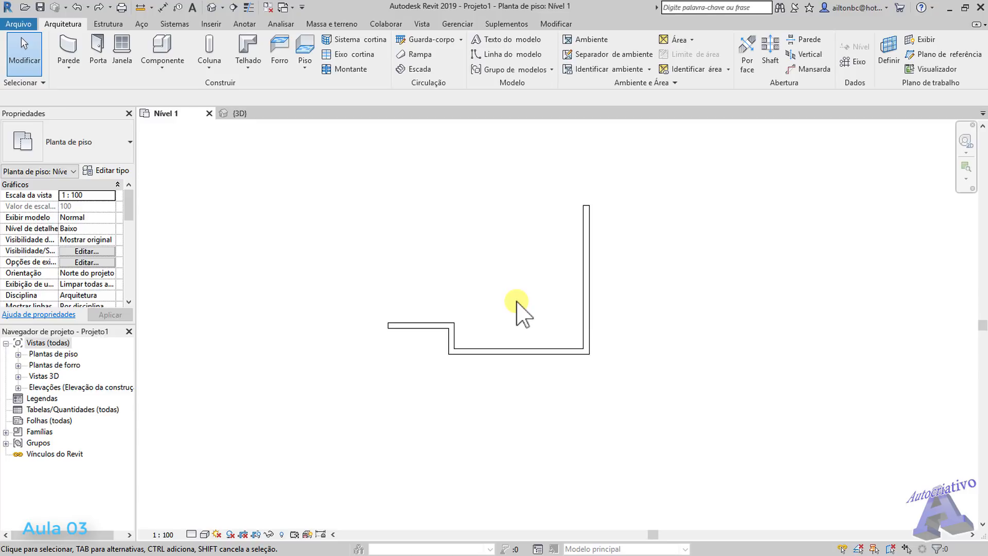
pyautogui.hotkey('ctrl', 'z')
pyautogui.hotkey('ctrl', 'z')
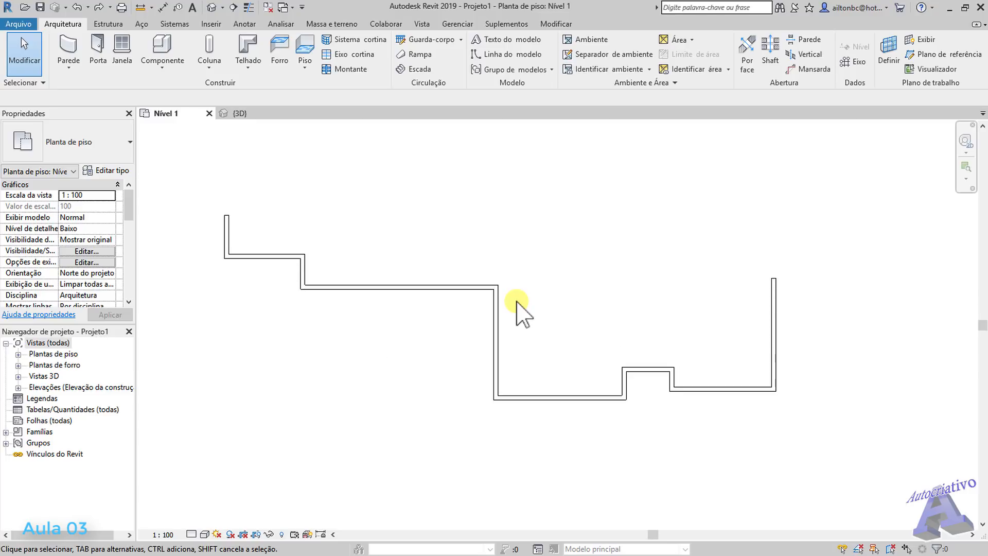
pyautogui.hotkey('ctrl', 'z')
pyautogui.hotkey('ctrl', 'z')
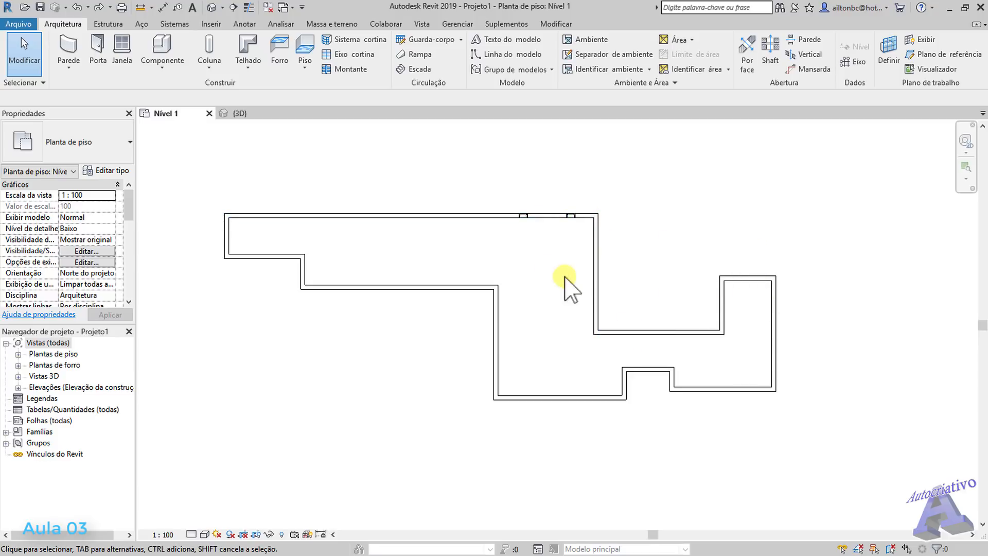
# Step: Delete the long upper horizontal wall together with its two windows, using a crossing selection that touches the wall
pyautogui.moveTo(561, 290); pyautogui.dragTo(532, 287, button='middle')
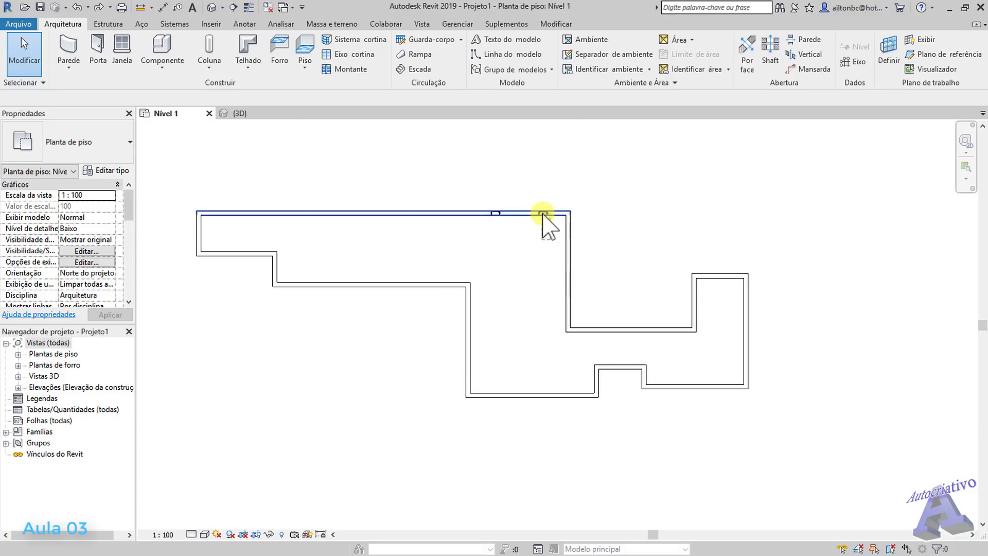
pyautogui.moveTo(496, 216); pyautogui.dragTo(454, 203)
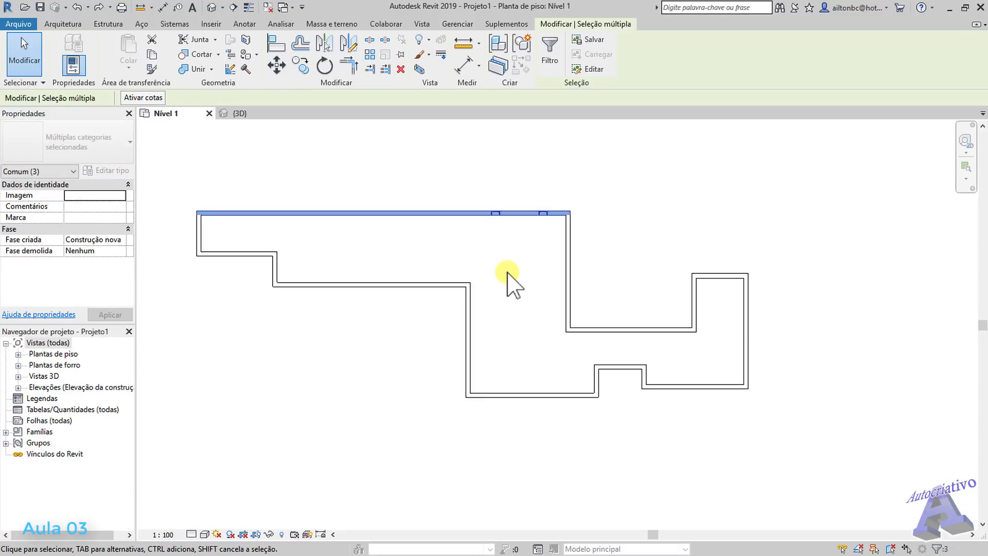
pyautogui.press('Delete')
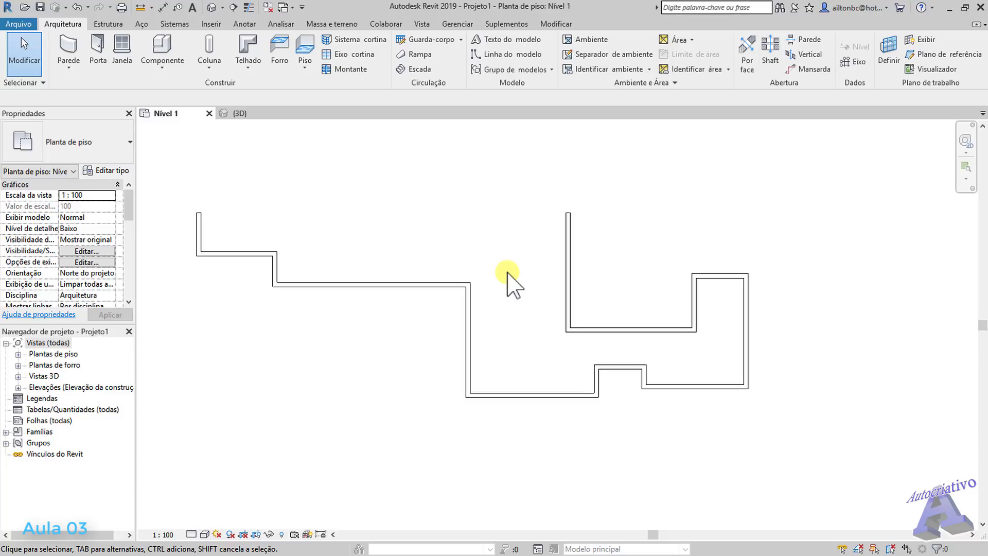
# Step: Undo and redo the deletion of the long upper wall and its windows twice, ending on the redo
pyautogui.moveTo(533, 239); pyautogui.dragTo(545, 275, button='middle')
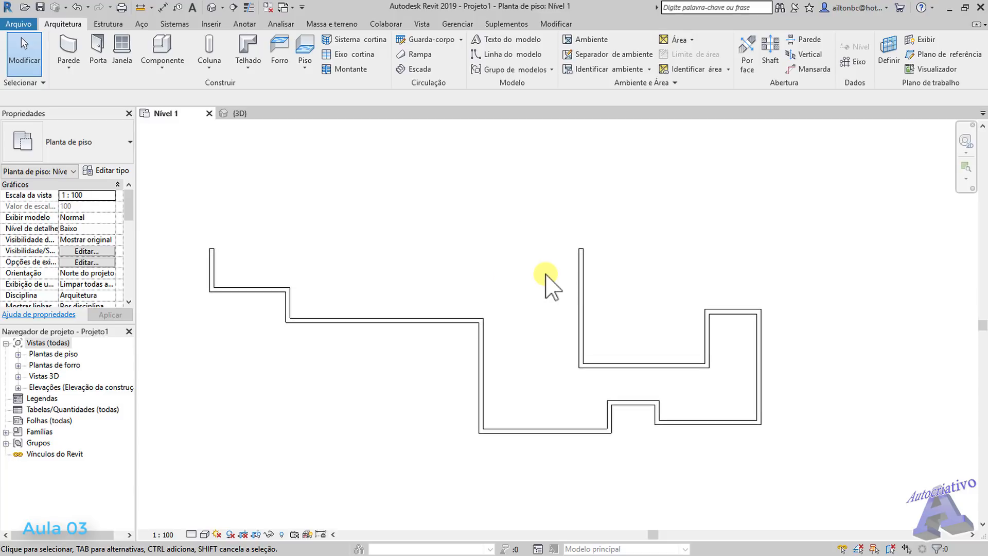
pyautogui.hotkey('ctrl', 'z')
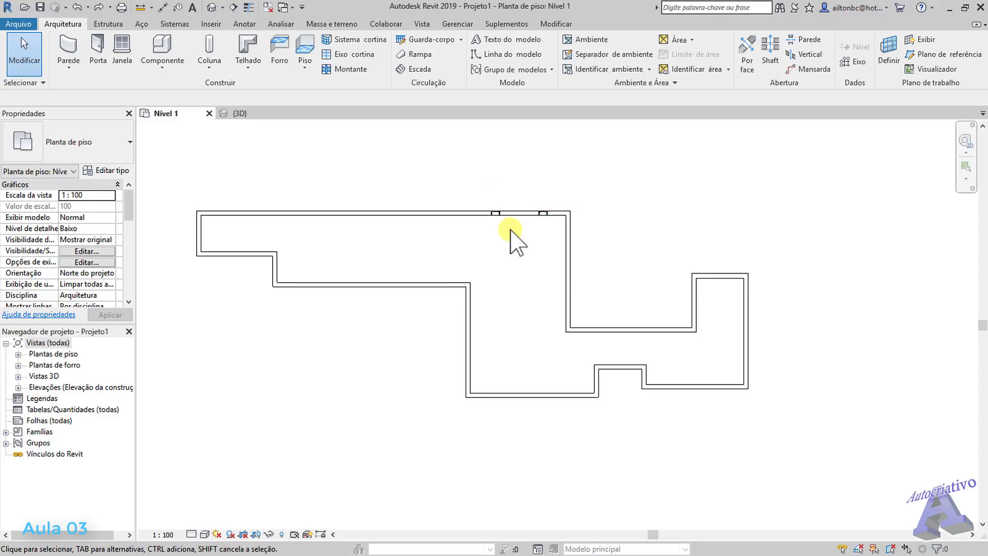
pyautogui.hotkey('ctrl', 'y')
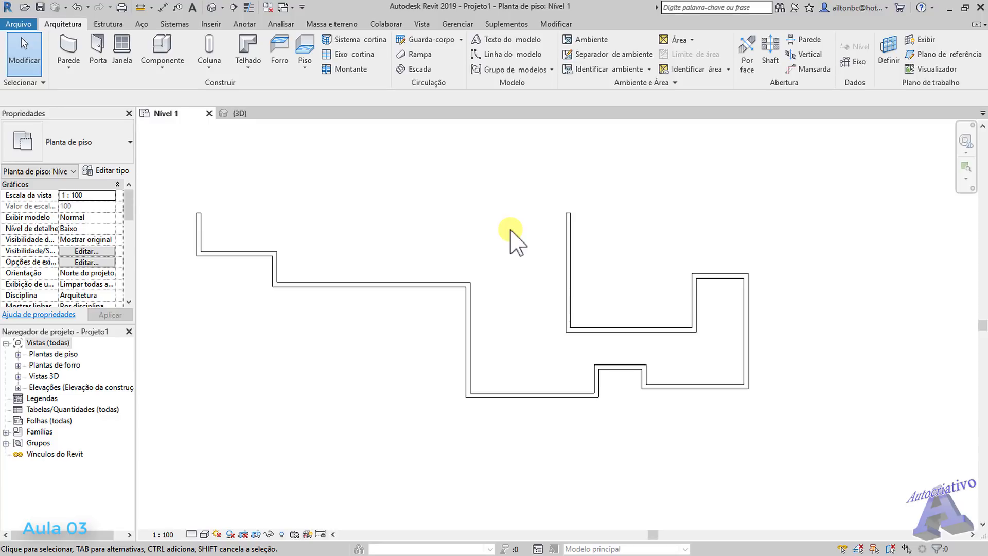
pyautogui.hotkey('ctrl', 'z')
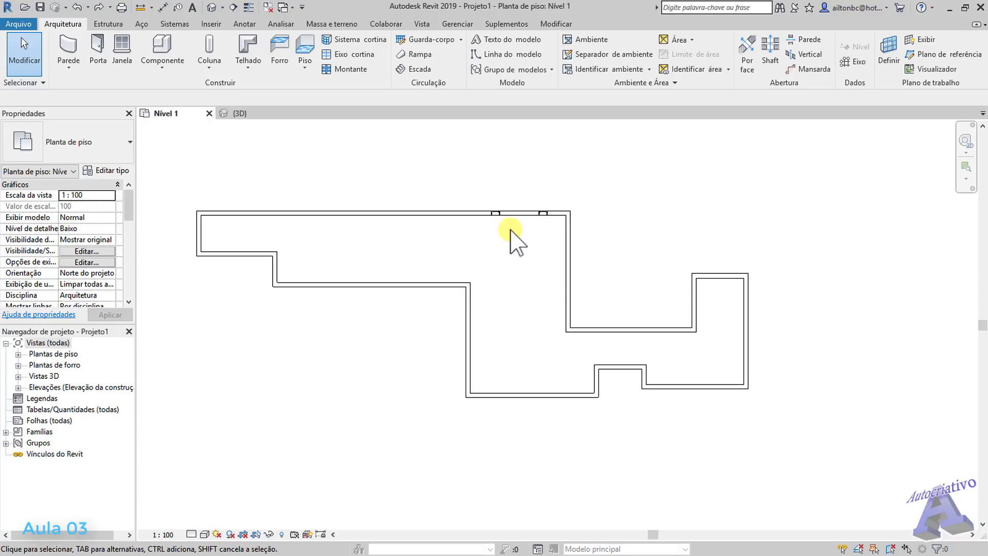
pyautogui.hotkey('ctrl', 'y')
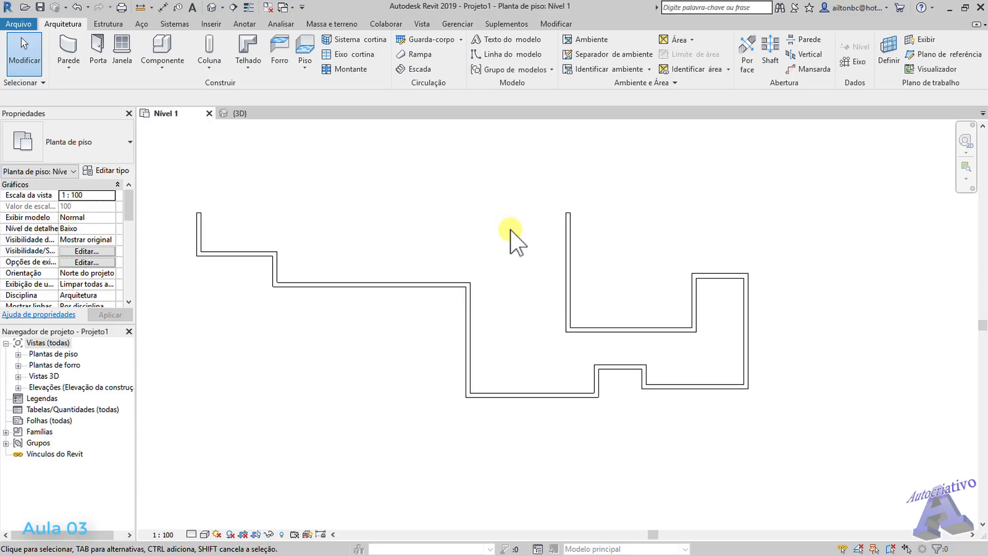
# Step: Select all the remaining walls in the plan with one enclosing window and delete them
pyautogui.moveTo(165, 162); pyautogui.dragTo(796, 462)
pyautogui.press('Delete')
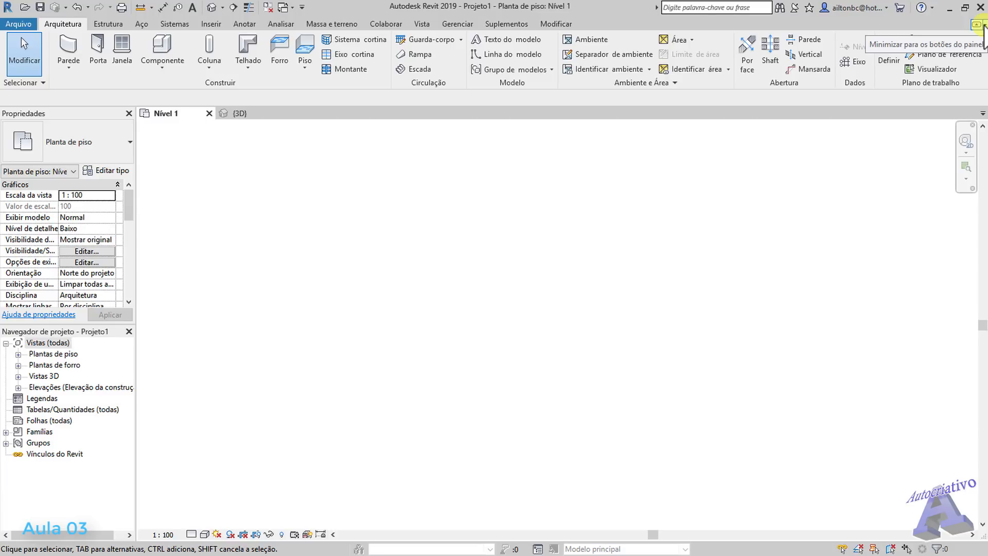
# Step: Minimize the ribbon to panel buttons and further to panel titles, examining the tools grouped inside the collapsed panels
pyautogui.click(985, 26)
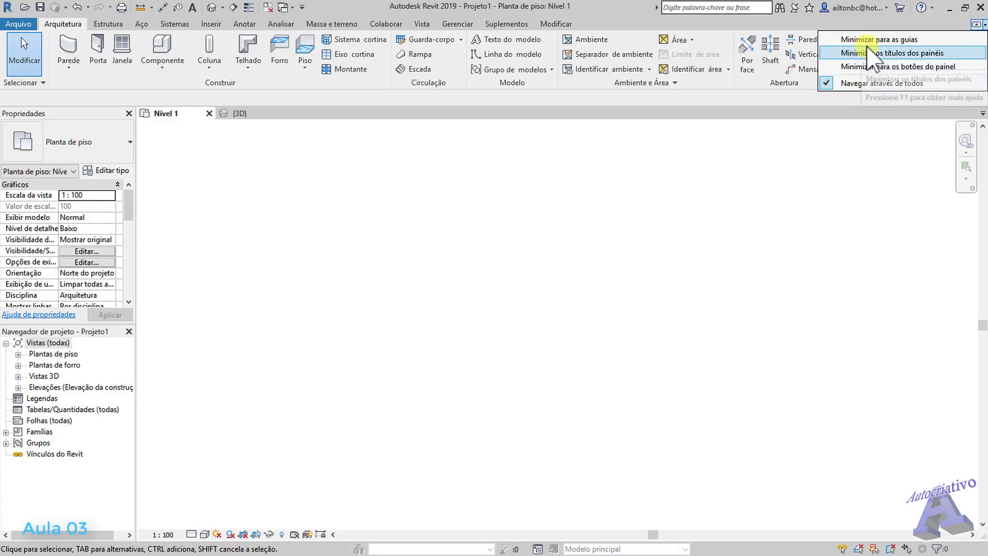
pyautogui.click(857, 167)
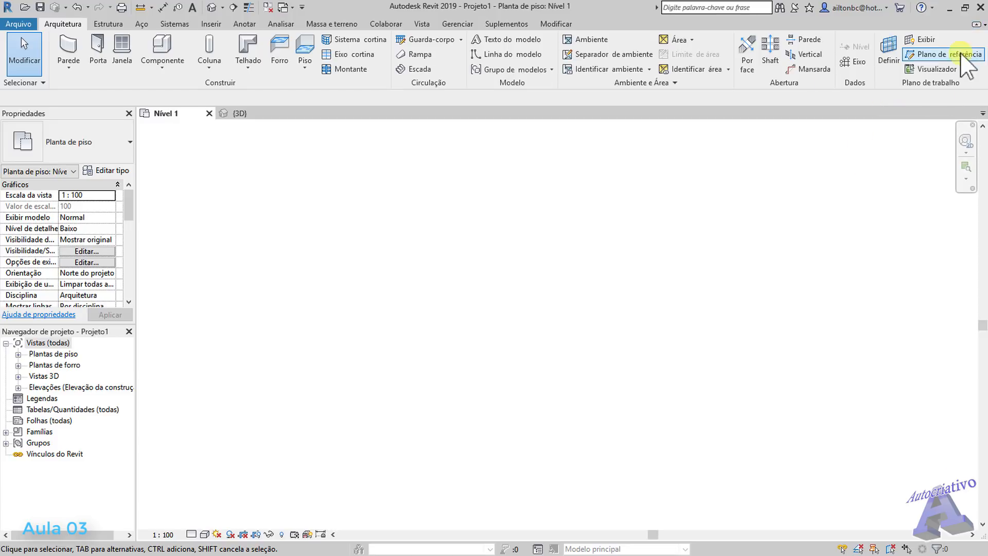
pyautogui.click(977, 24)
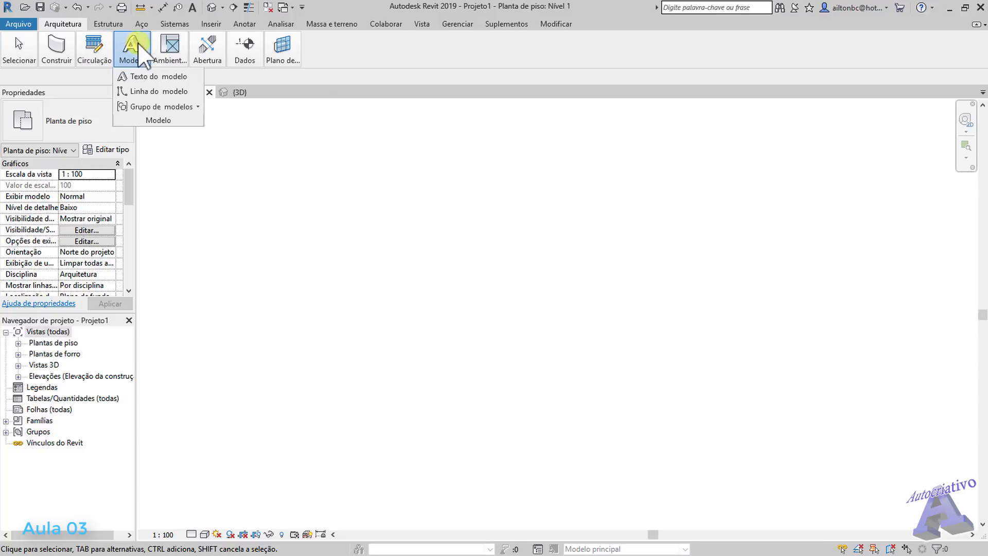
pyautogui.moveTo(283, 48)
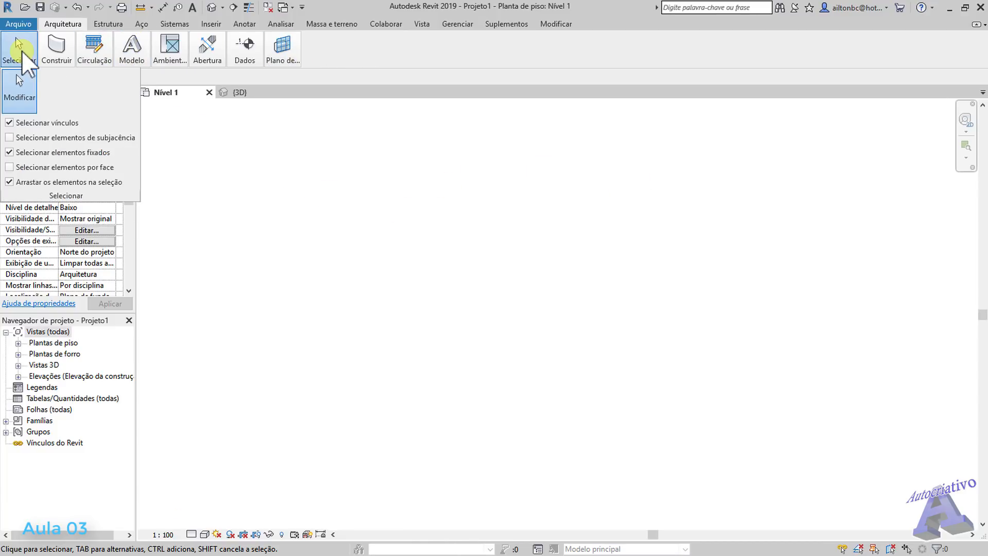
pyautogui.moveTo(44, 50)
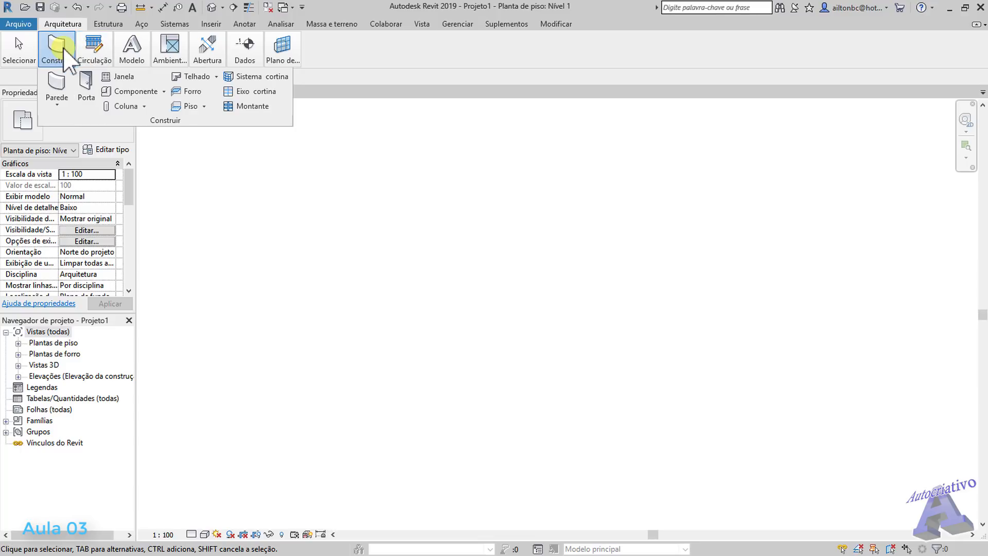
pyautogui.moveTo(127, 54)
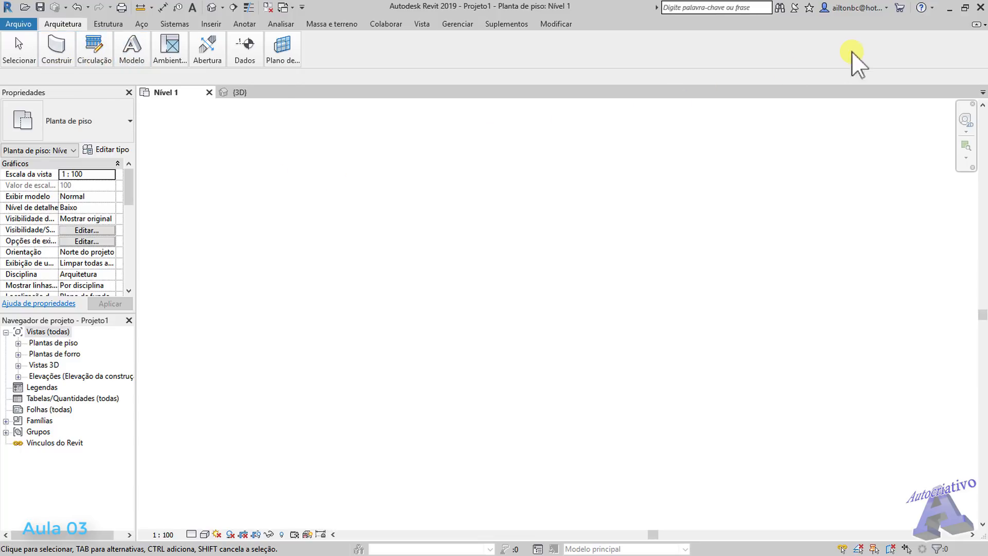
pyautogui.click(974, 23)
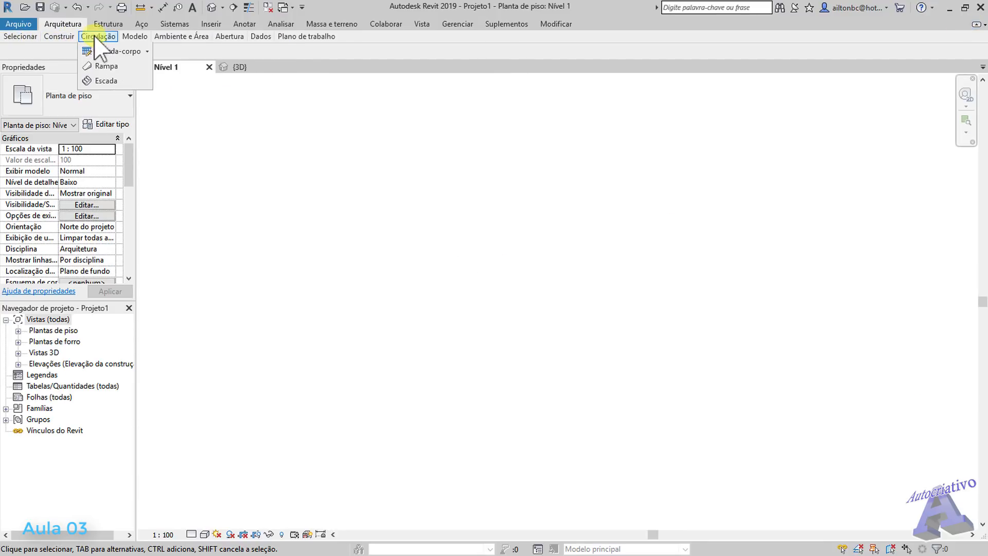
pyautogui.moveTo(145, 39)
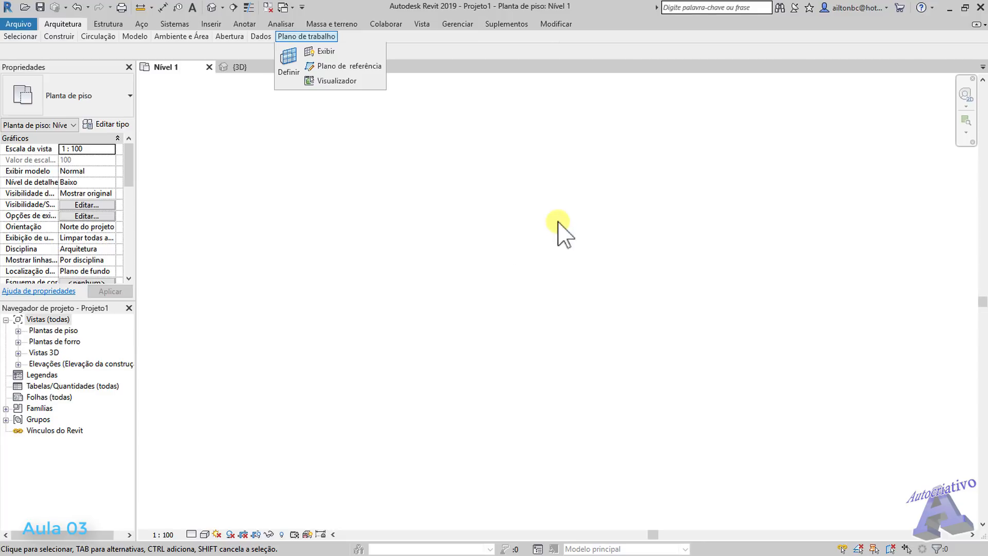
# Step: Minimize the ribbon to tab names only and restore its full display above the Nível 1 floor plan
pyautogui.click(975, 24)
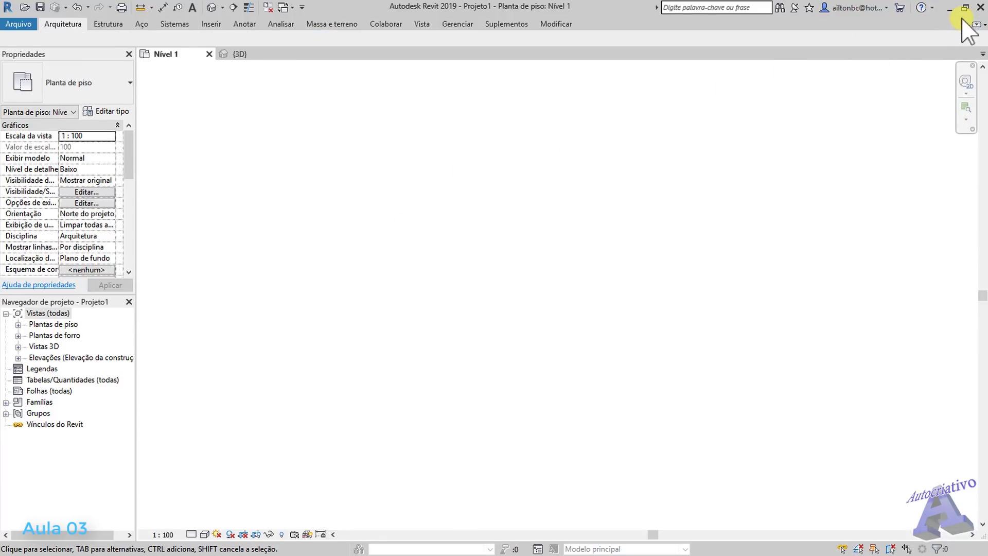
pyautogui.click(975, 23)
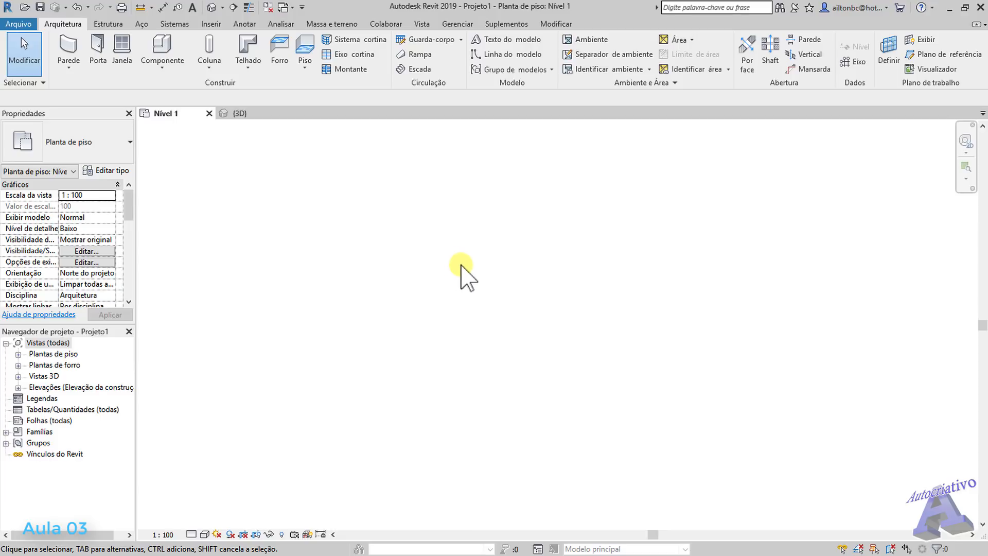
pyautogui.moveTo(588, 282)
pyautogui.mouseDown(button='middle')
pyautogui.moveTo(556, 302)
pyautogui.moveTo(535, 296)
pyautogui.mouseUp(button='middle')
pyautogui.scroll(-6, 443, 330)
pyautogui.scroll(4, 501, 317)
pyautogui.moveTo(510, 319)
pyautogui.mouseDown(button='middle')
pyautogui.moveTo(530, 329)
pyautogui.moveTo(515, 316)
pyautogui.mouseUp(button='middle')
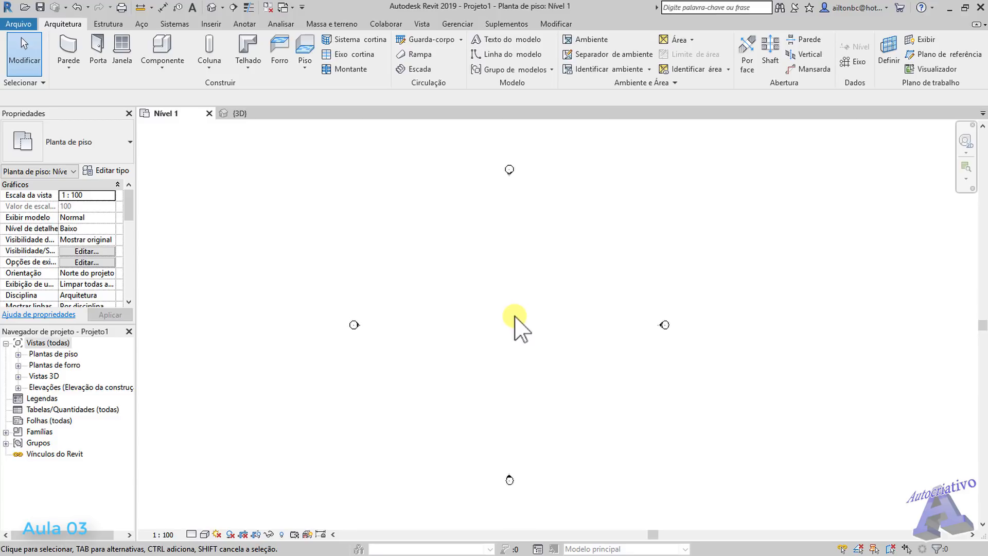
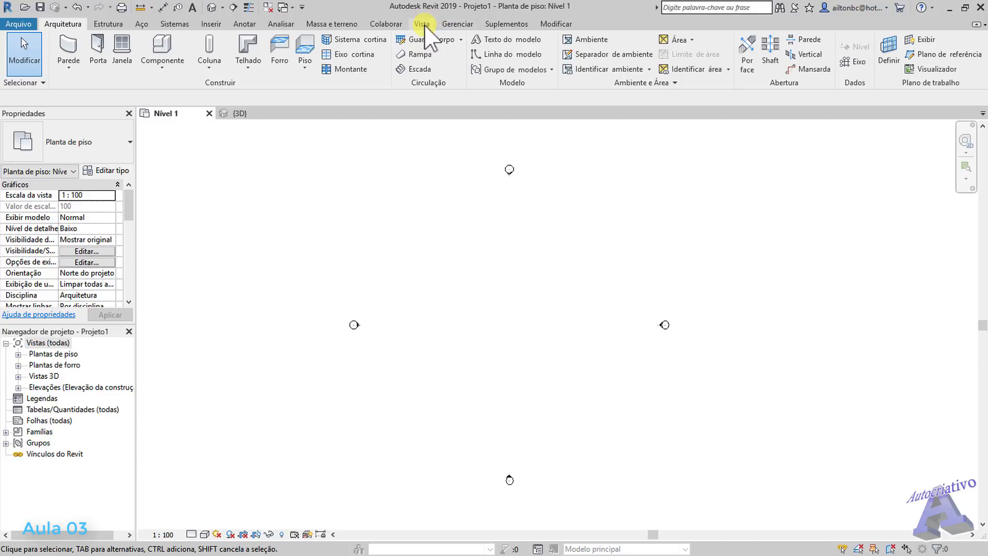
# Step: Open the keyboard shortcuts list and examine the commands with their assigned shortcuts and paths
pyautogui.click(423, 24)
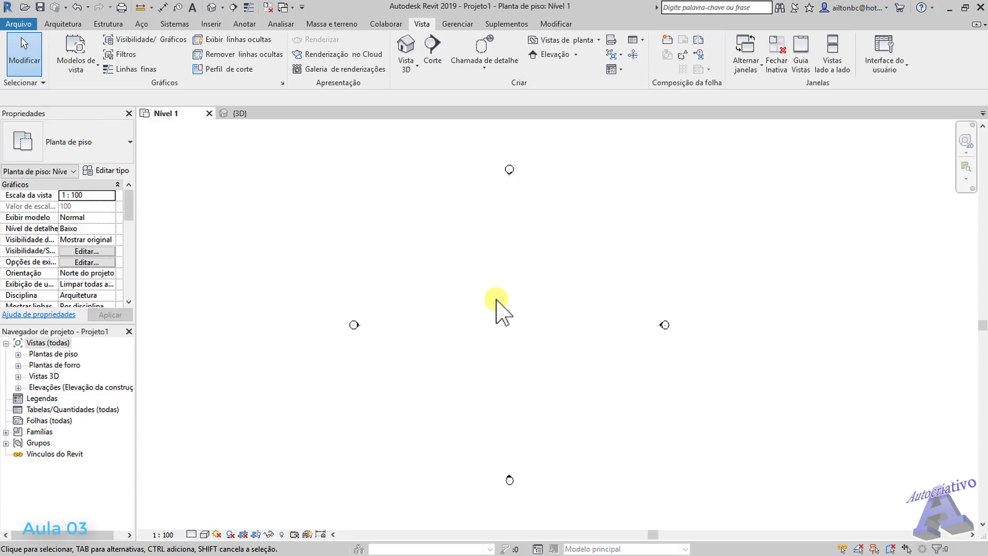
pyautogui.click(907, 66)
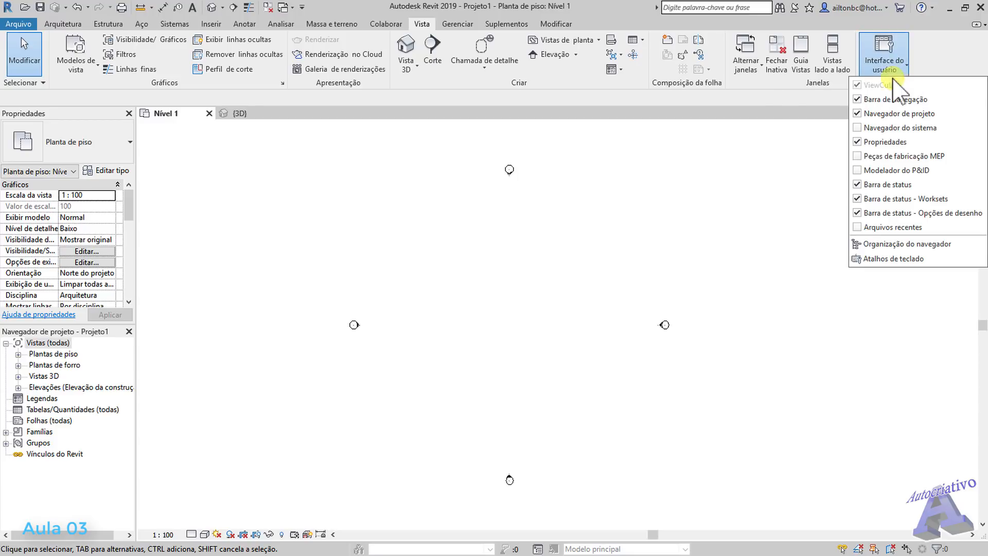
pyautogui.click(897, 259)
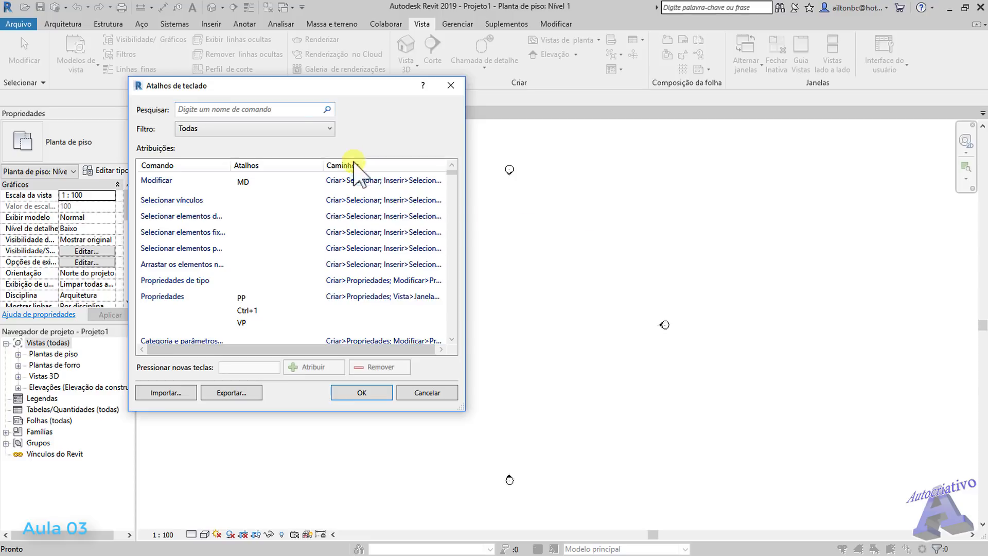
pyautogui.moveTo(316, 84); pyautogui.dragTo(557, 139)
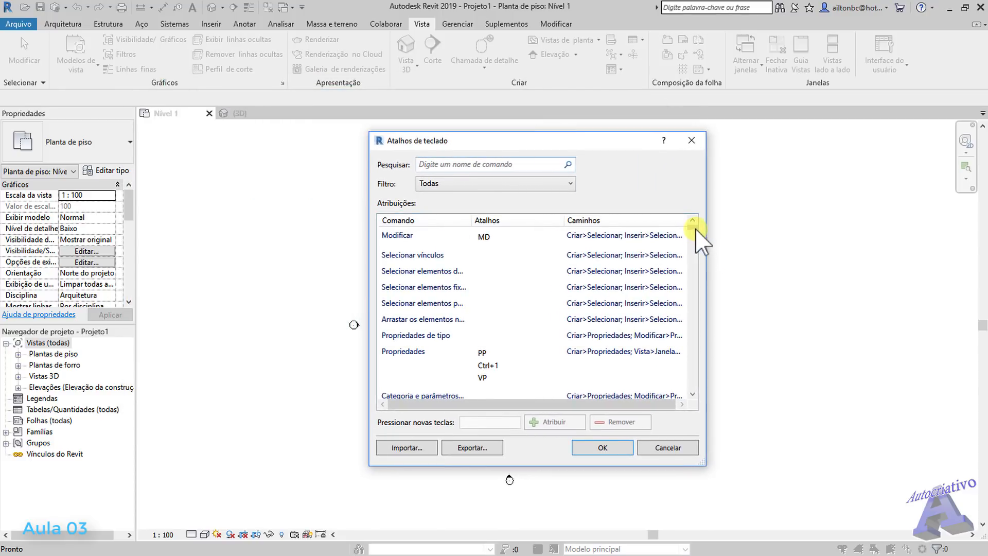
pyautogui.moveTo(692, 228); pyautogui.dragTo(693, 264)
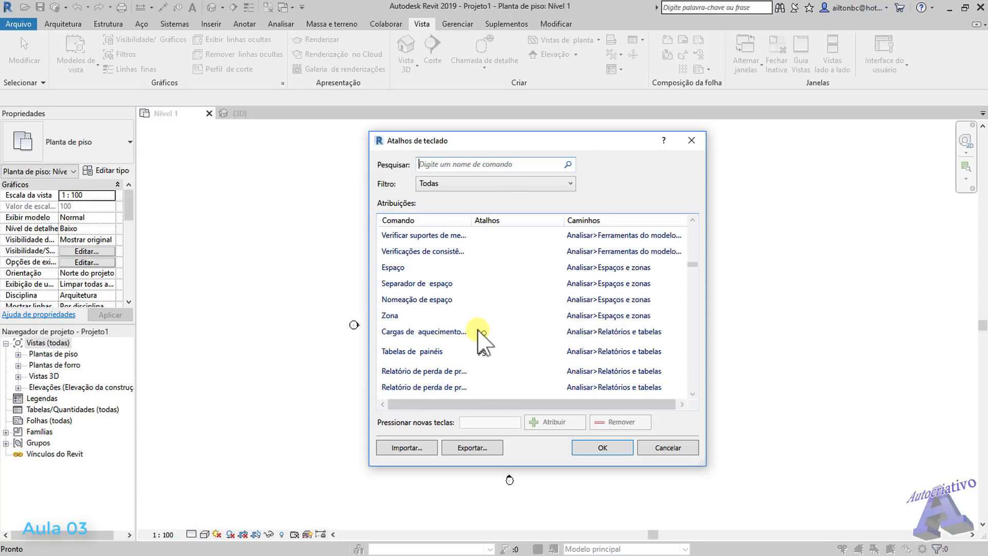
pyautogui.moveTo(693, 264); pyautogui.dragTo(695, 227)
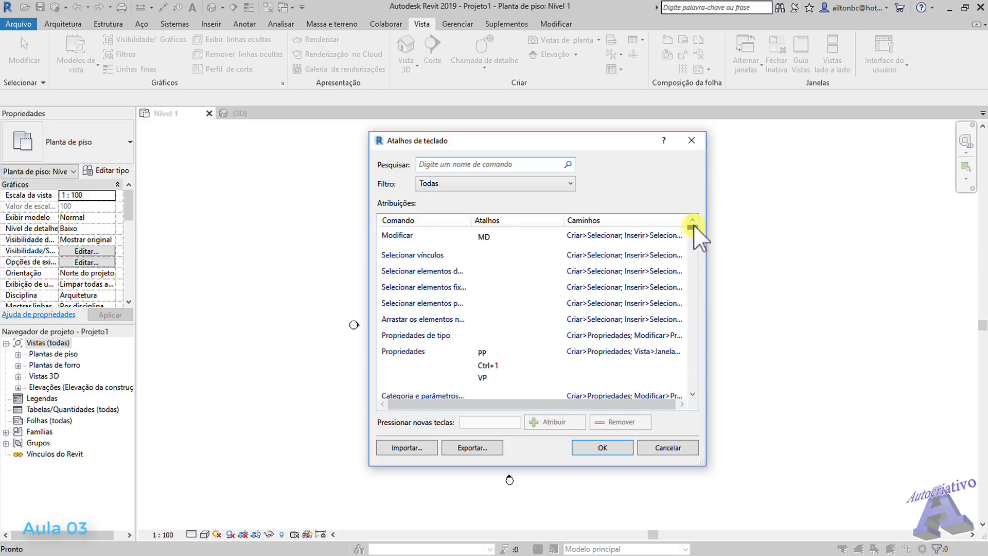
pyautogui.moveTo(568, 145); pyautogui.dragTo(580, 141)
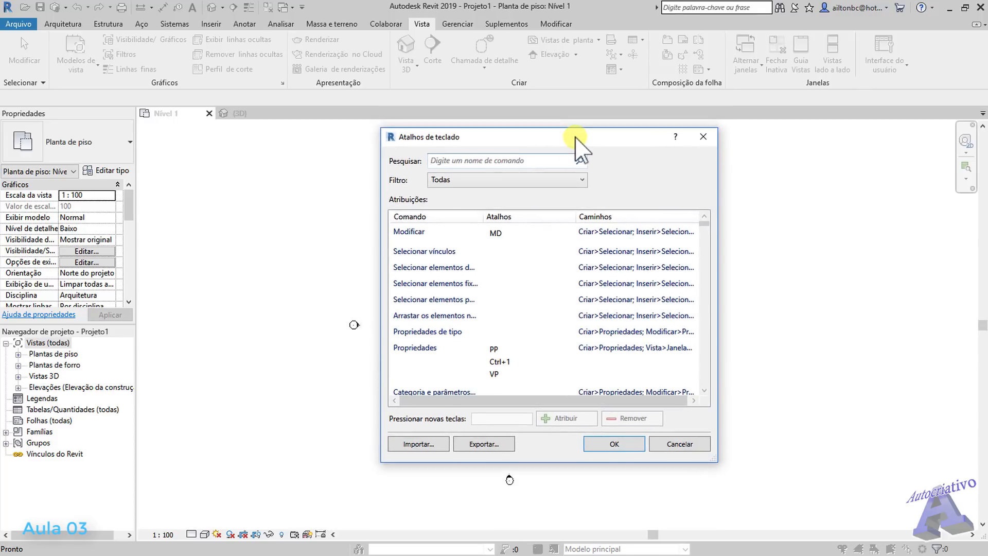
pyautogui.click(460, 161)
pyautogui.write('parede')
pyautogui.press('Return')
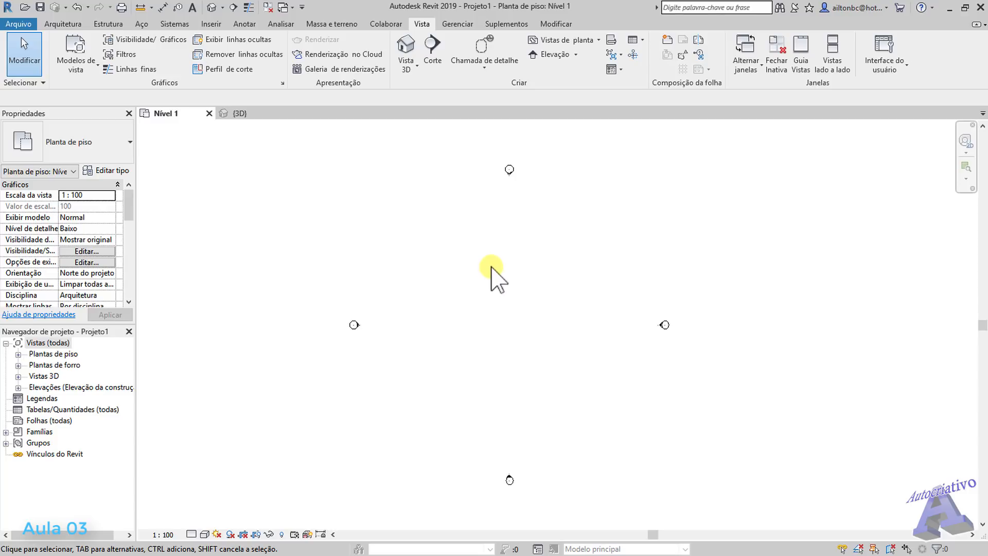
# Step: Reopen the keyboard shortcuts list and search it for the command "parede"
pyautogui.click(902, 78)
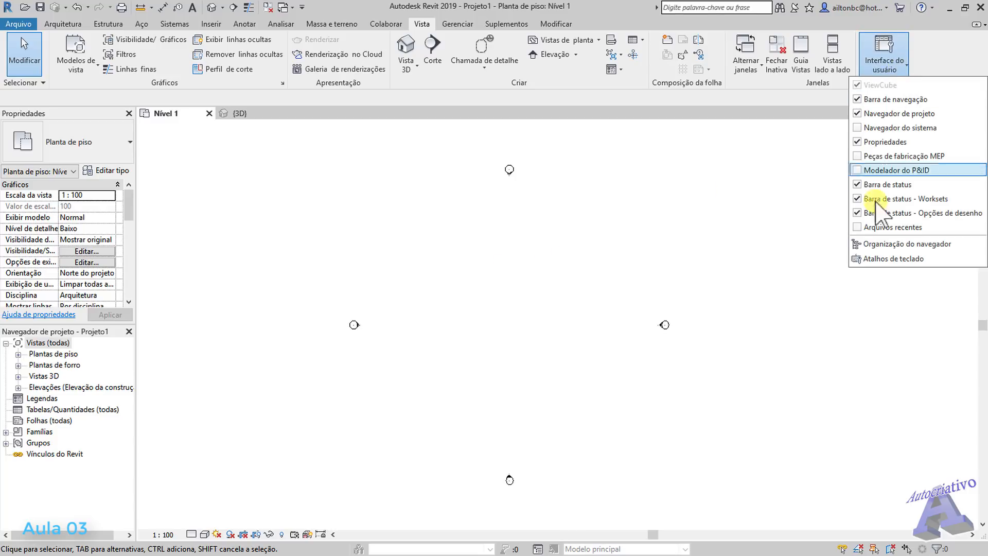
pyautogui.click(895, 260)
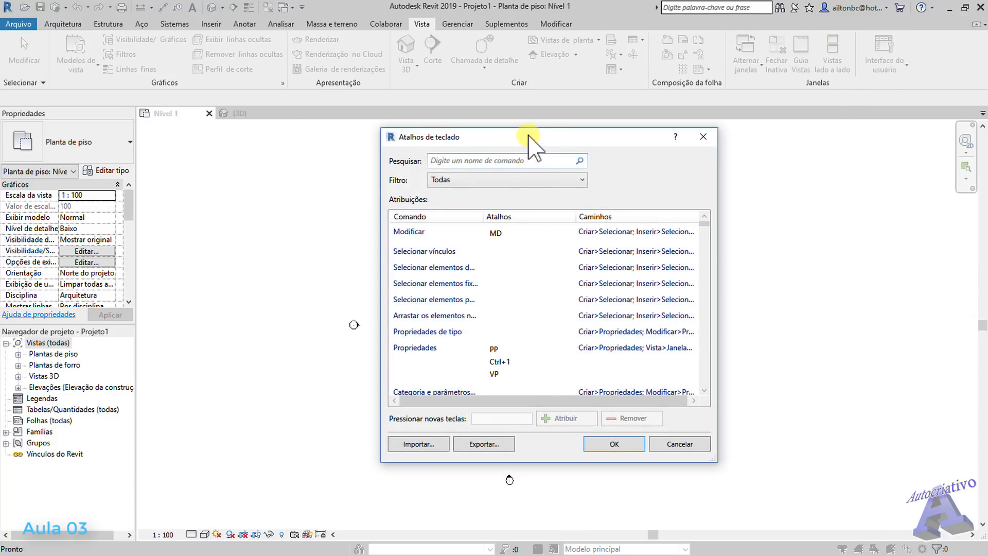
pyautogui.moveTo(530, 144); pyautogui.dragTo(515, 150)
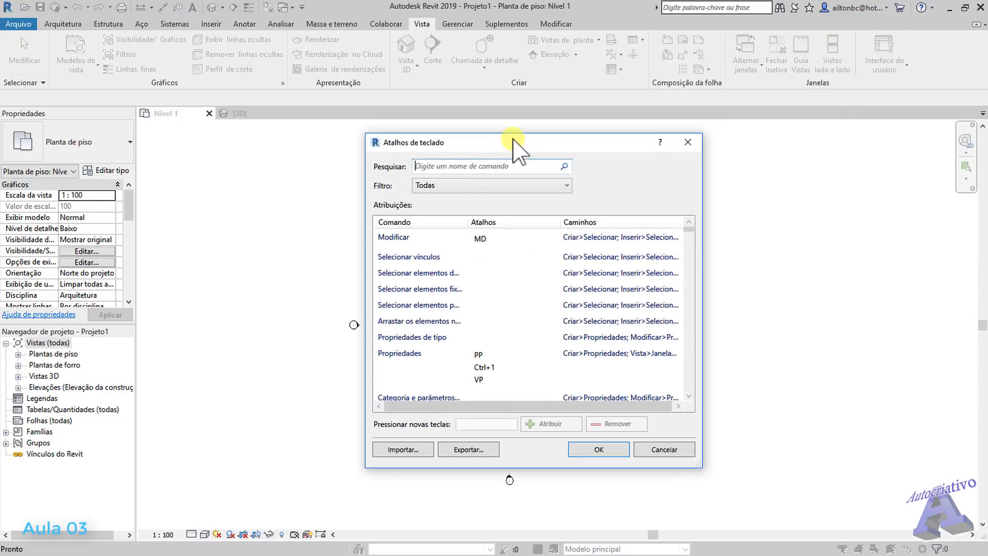
pyautogui.click(459, 166)
pyautogui.write('parede')
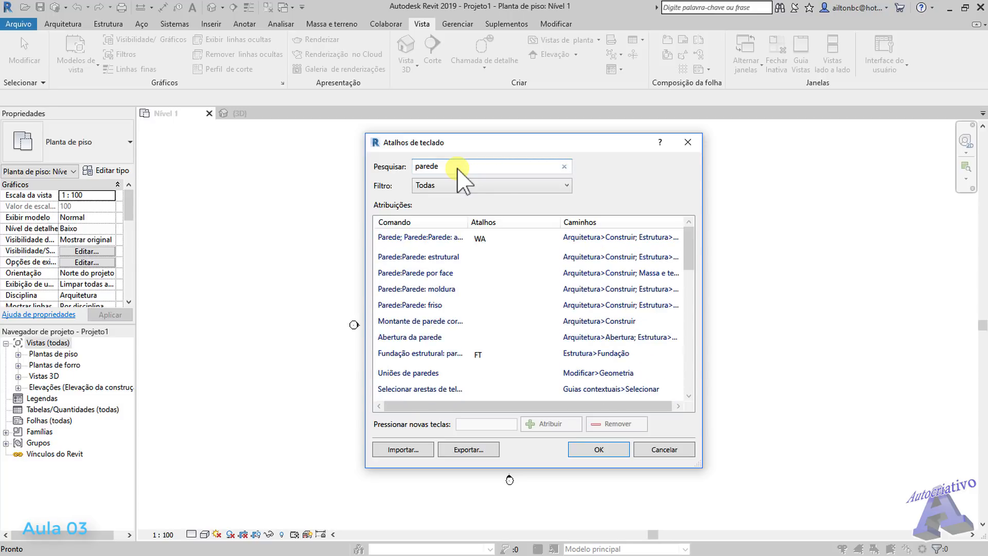
pyautogui.moveTo(522, 138); pyautogui.dragTo(477, 150)
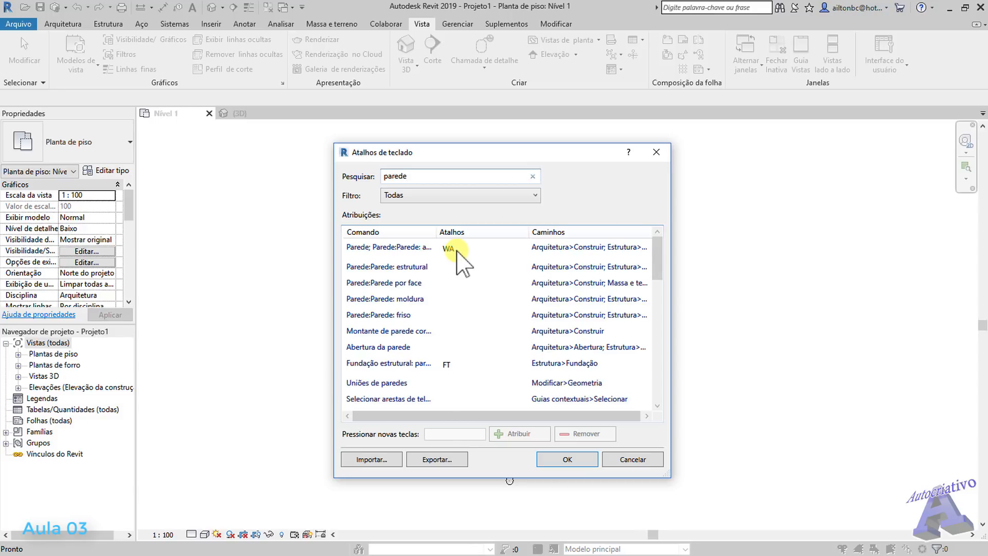
pyautogui.moveTo(507, 160); pyautogui.dragTo(527, 164)
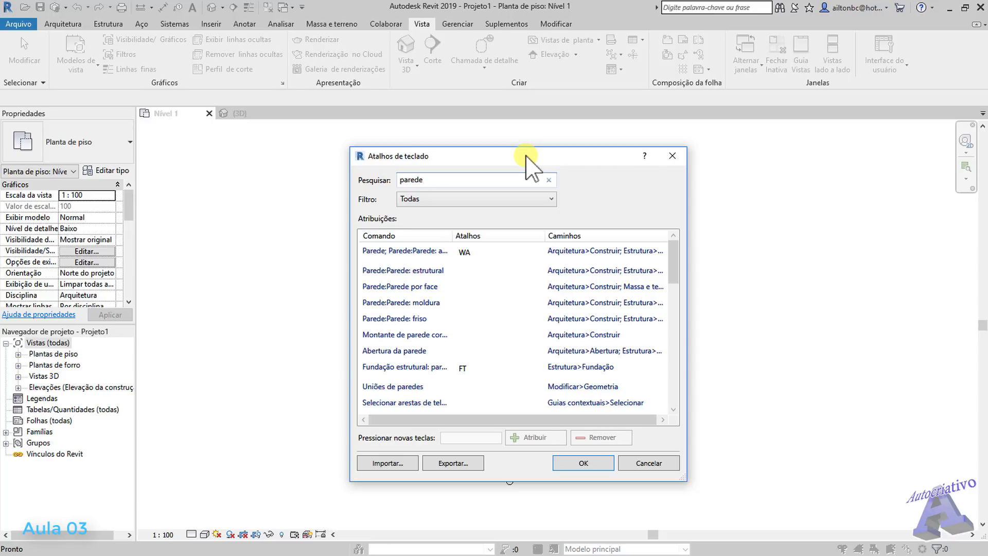
# Step: Assign the additional keyboard shortcut PARE to the architectural wall command (Parede)
pyautogui.click(413, 251)
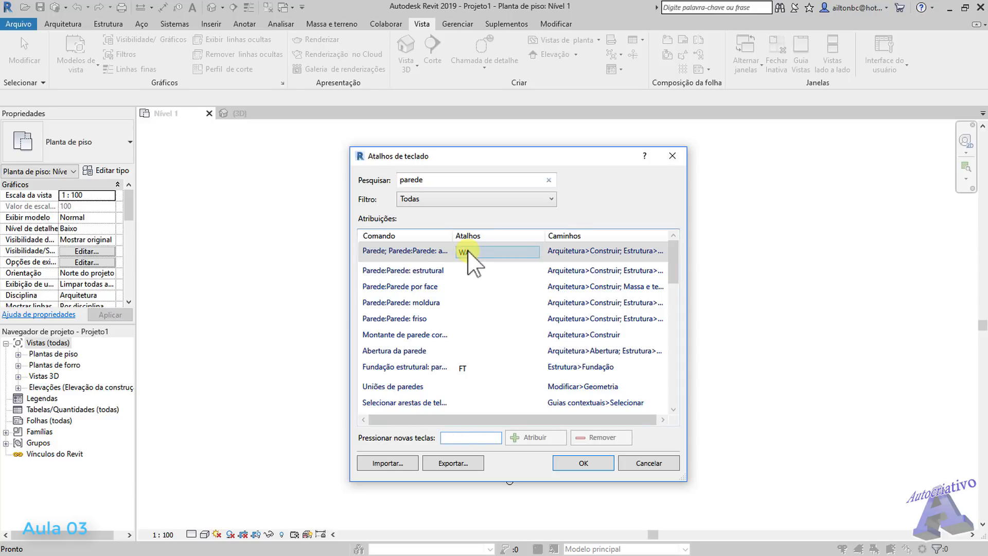
pyautogui.click(450, 437)
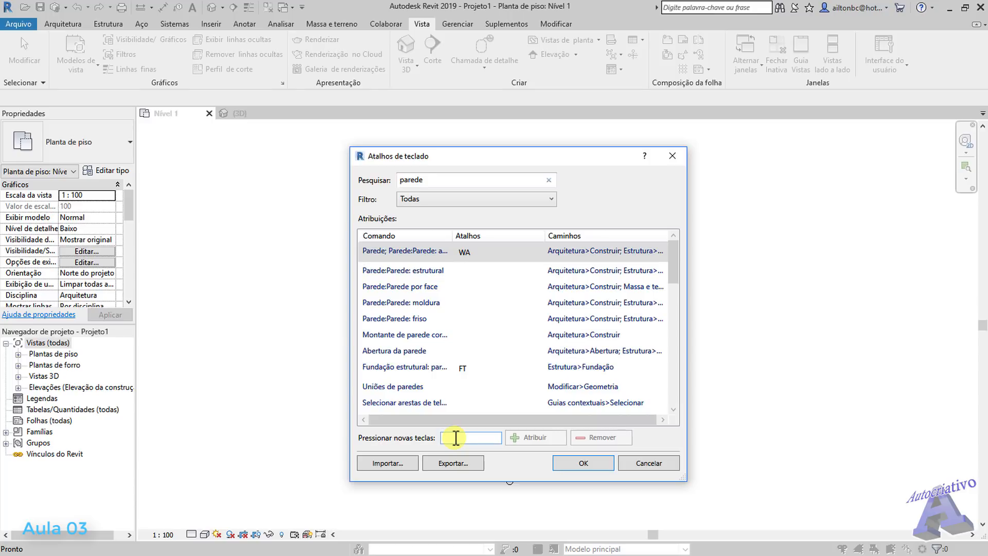
pyautogui.hotkey('shift', 'a')
pyautogui.press('BackSpace')
pyautogui.write('PARE')
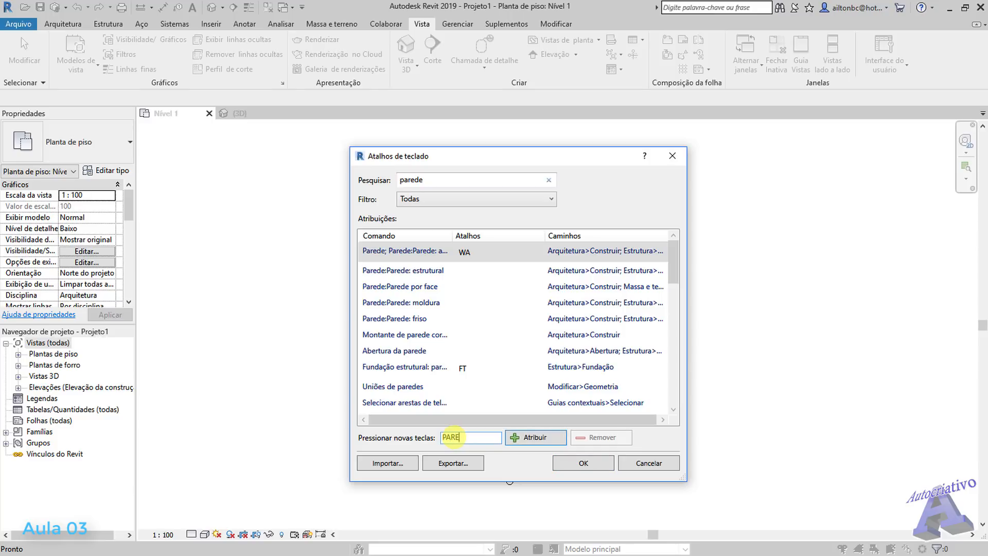
pyautogui.click(531, 441)
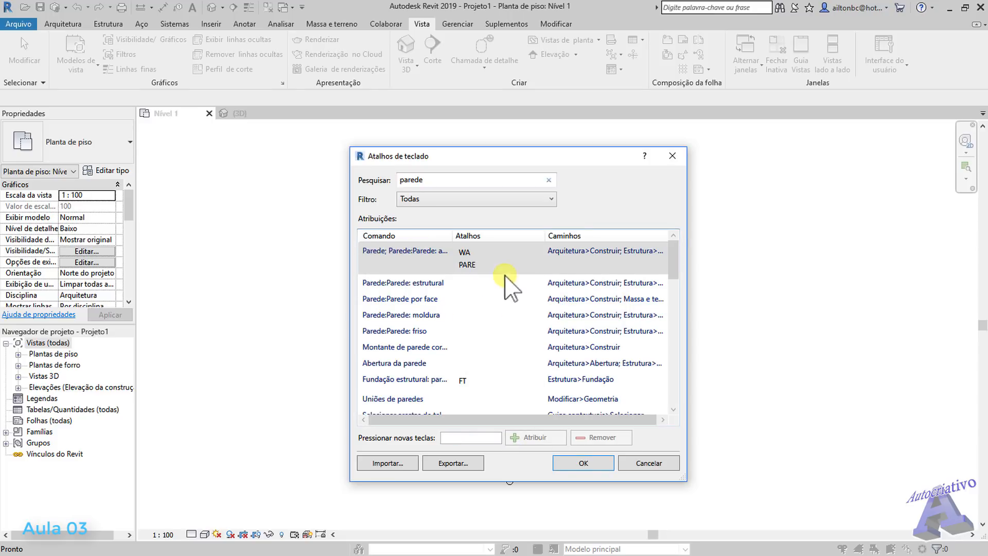
pyautogui.click(472, 264)
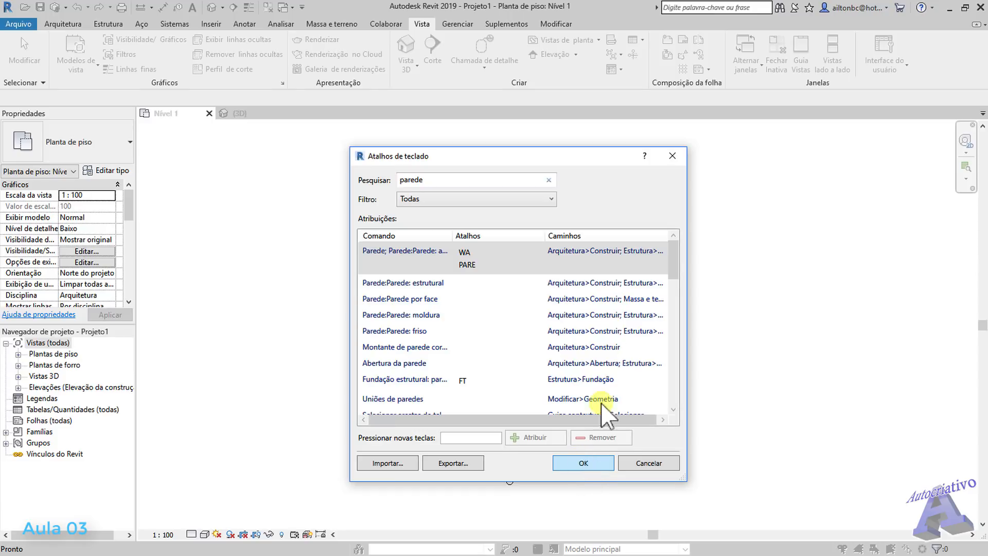
# Step: Look up the shortcuts of the "janela" and "coluna" commands and save the keyboard shortcut settings
pyautogui.moveTo(523, 162); pyautogui.dragTo(557, 163)
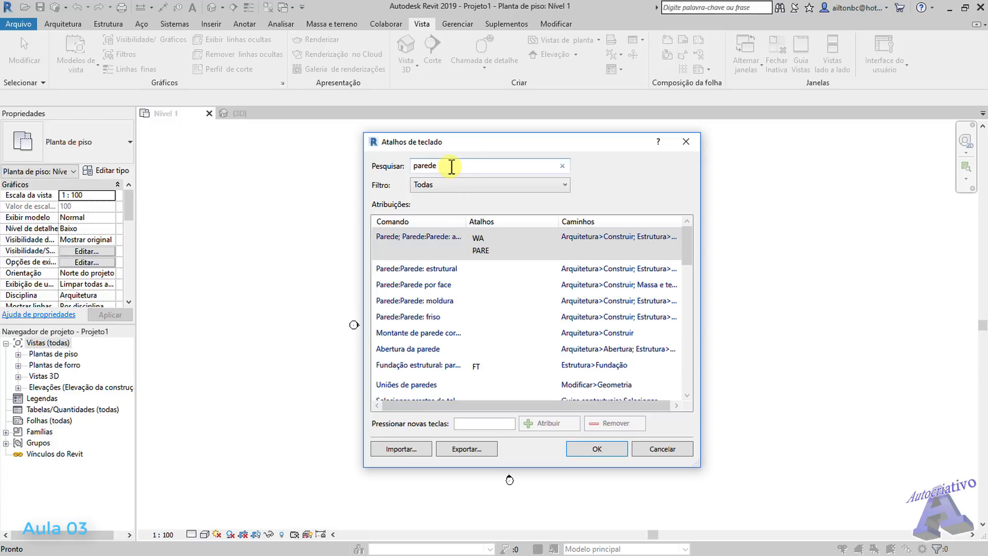
pyautogui.moveTo(455, 167); pyautogui.dragTo(404, 170)
pyautogui.write('janela')
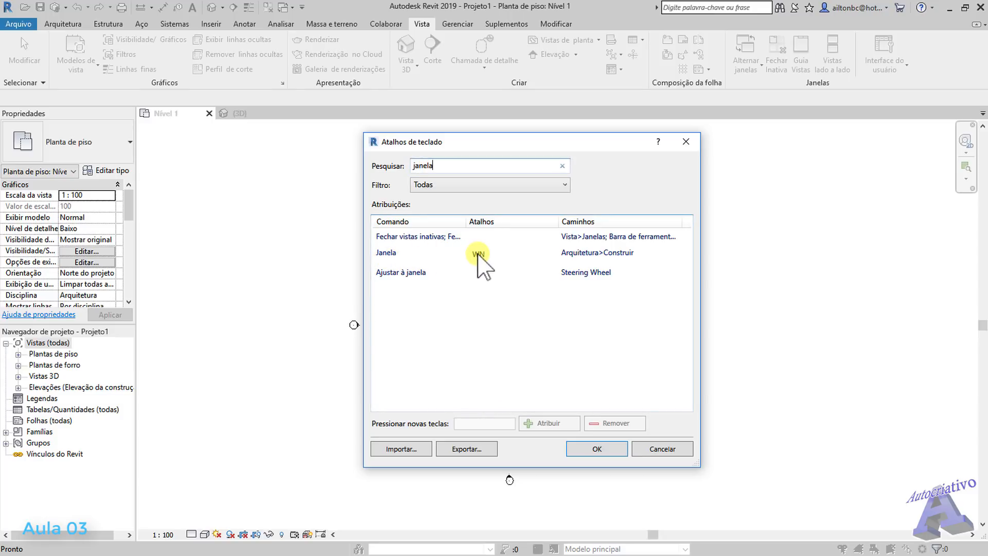
pyautogui.moveTo(441, 166); pyautogui.dragTo(402, 166)
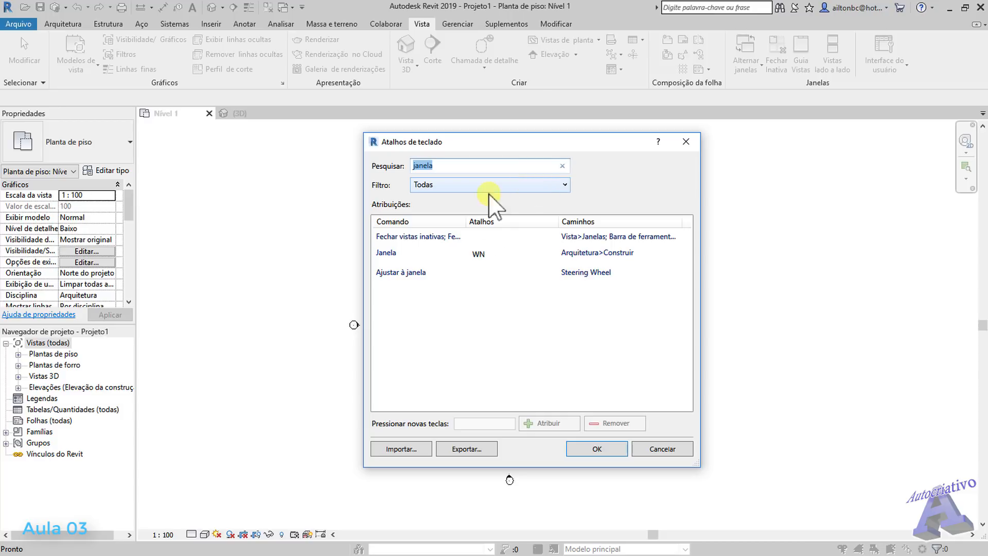
pyautogui.write('coluna')
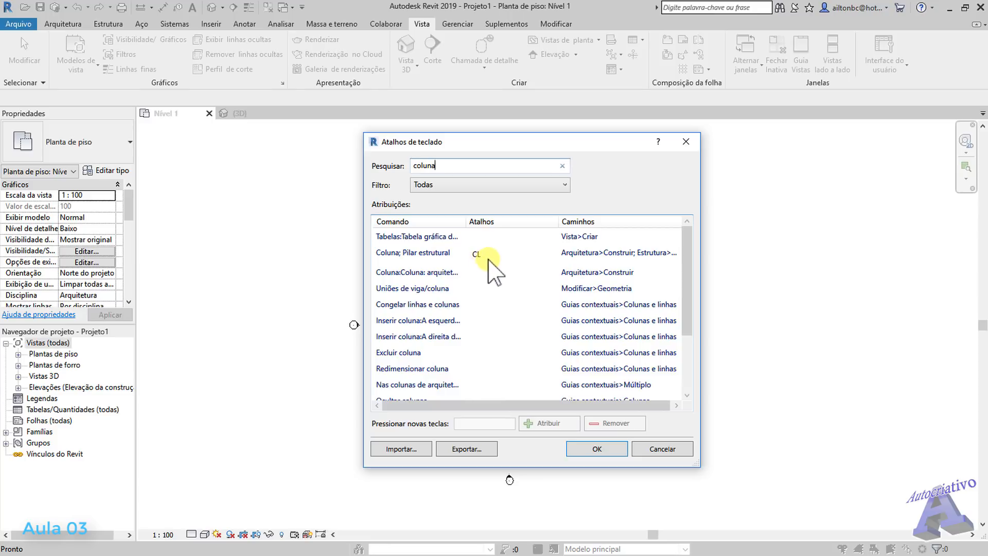
pyautogui.moveTo(688, 245)
pyautogui.mouseDown()
pyautogui.moveTo(697, 319)
pyautogui.moveTo(688, 227)
pyautogui.mouseUp()
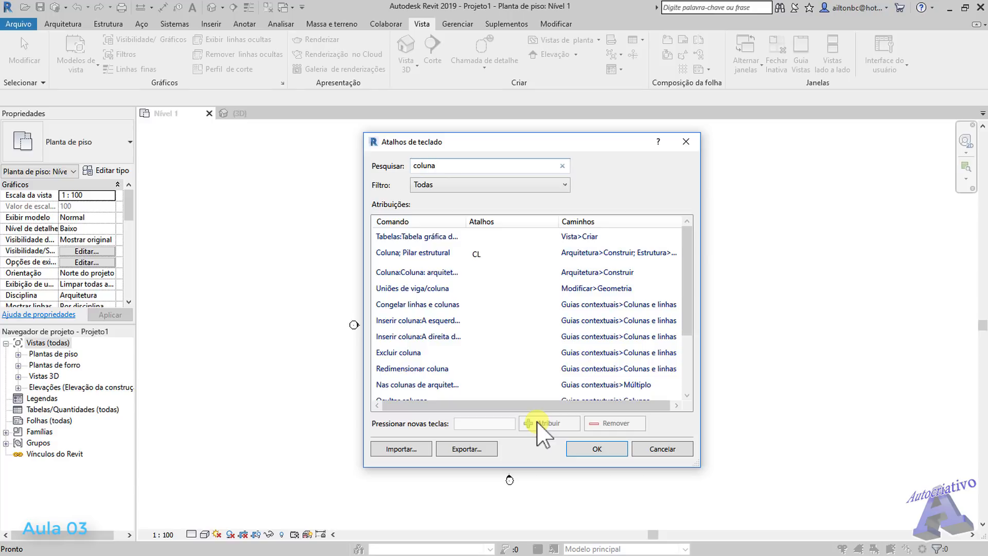
pyautogui.click(597, 449)
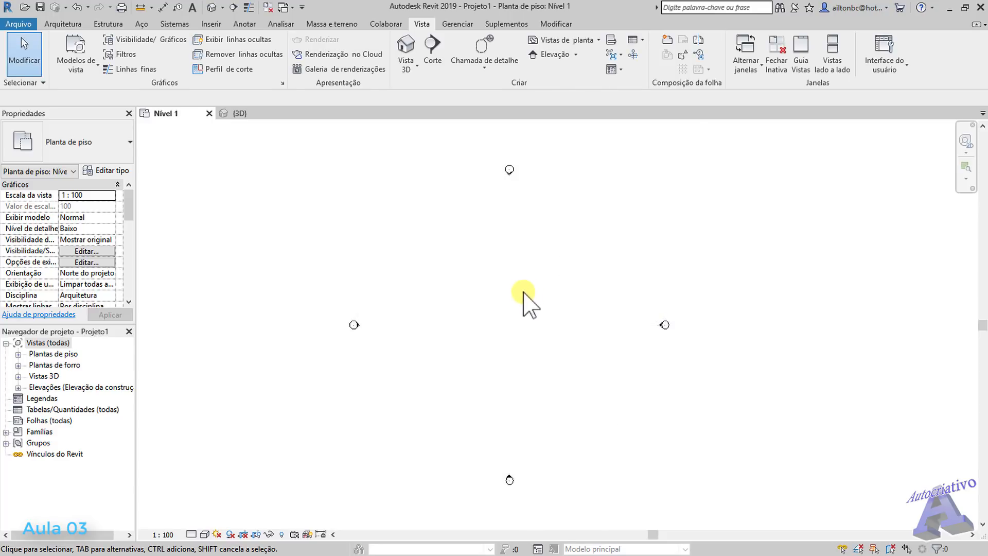
pyautogui.click(75, 25)
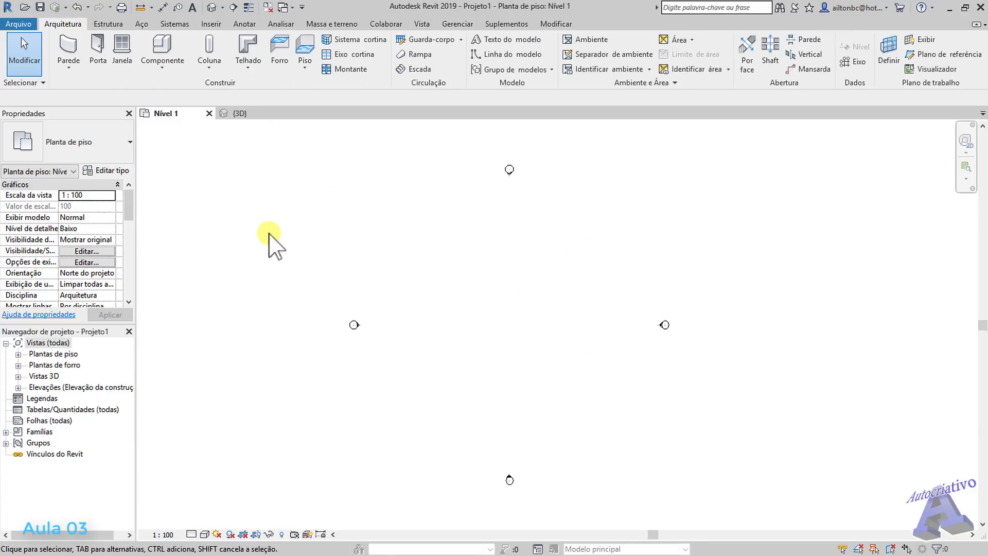
pyautogui.press('w')
pyautogui.press('a')
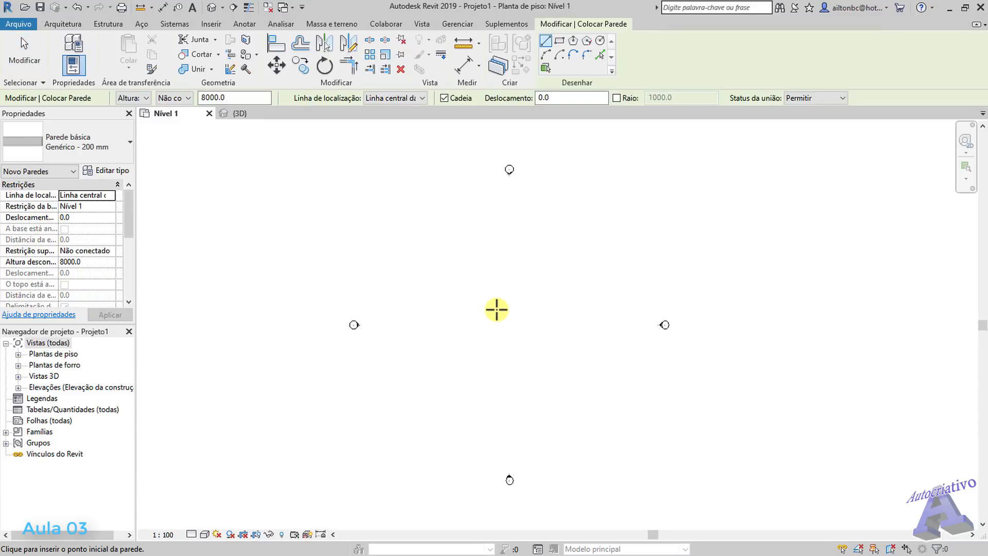
pyautogui.press('Escape')
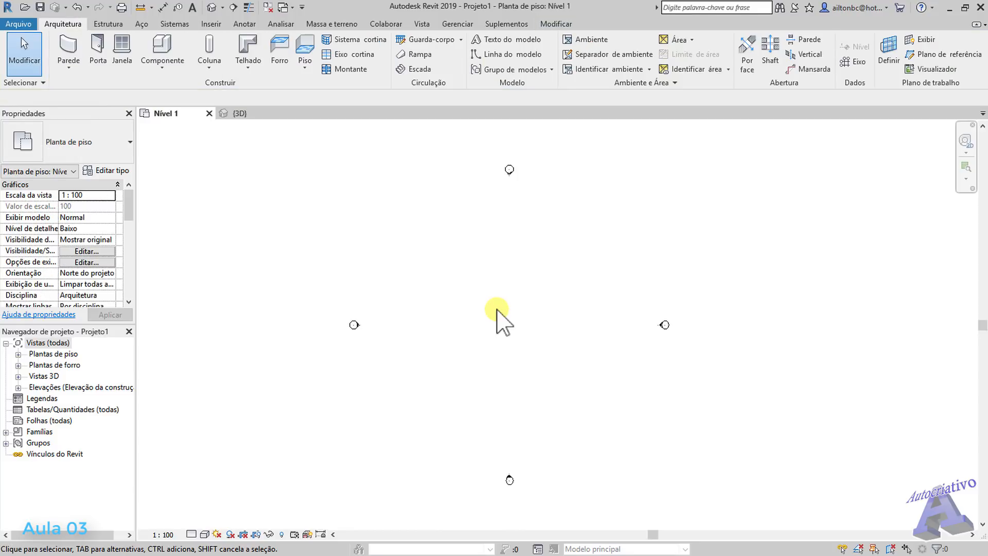
# Step: Draw a chain of four connected Genérico - 200 mm walls as an open zigzag between the elevation markers
pyautogui.press('w')
pyautogui.press('a')
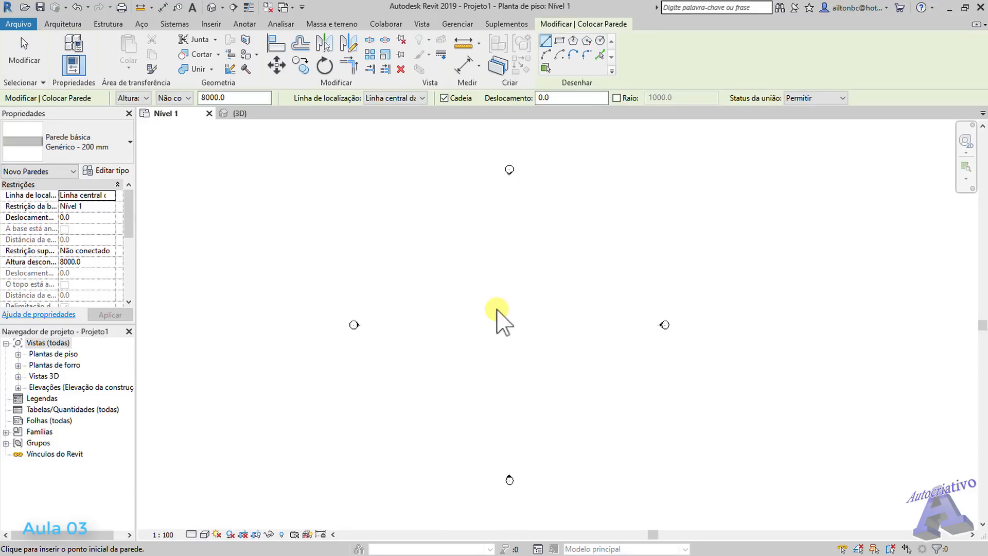
pyautogui.click(472, 310)
pyautogui.click(527, 305)
pyautogui.scroll(3, 528, 306)
pyautogui.click(539, 368)
pyautogui.click(460, 375)
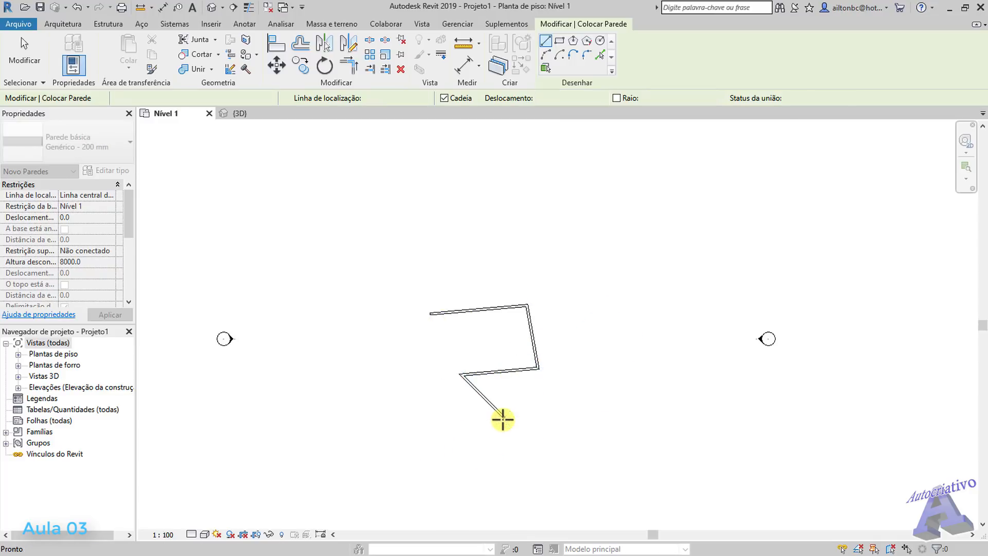
pyautogui.click(504, 417)
pyautogui.press('Escape')
pyautogui.press('Escape')
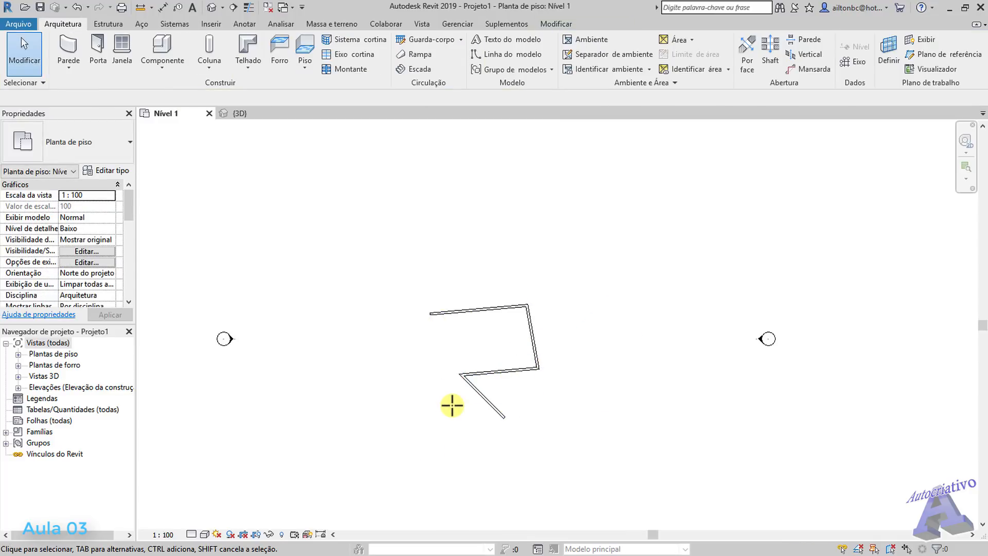
# Step: Delete the zigzag chain of four walls between the elevation markers
pyautogui.moveTo(394, 261); pyautogui.dragTo(568, 413)
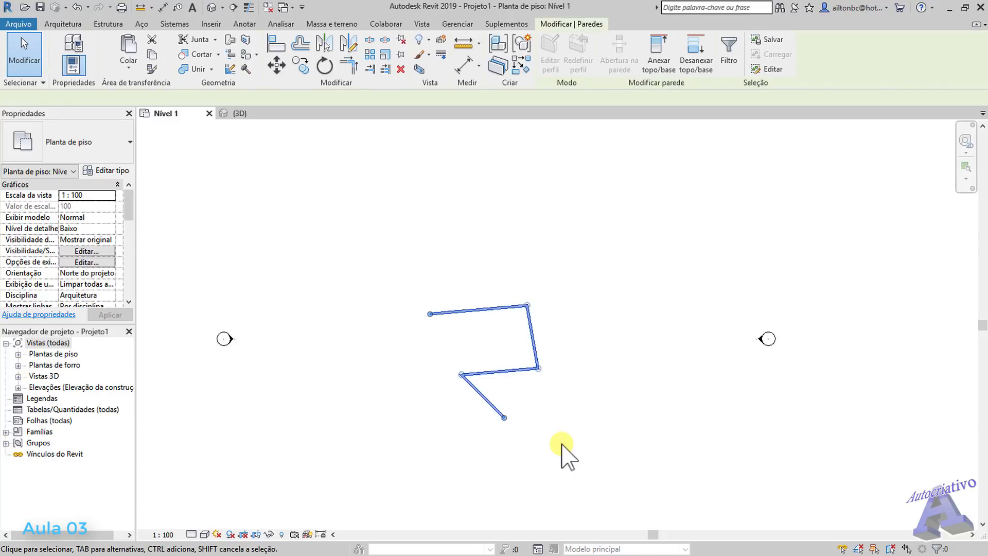
pyautogui.press('Delete')
pyautogui.scroll(-3, 537, 393)
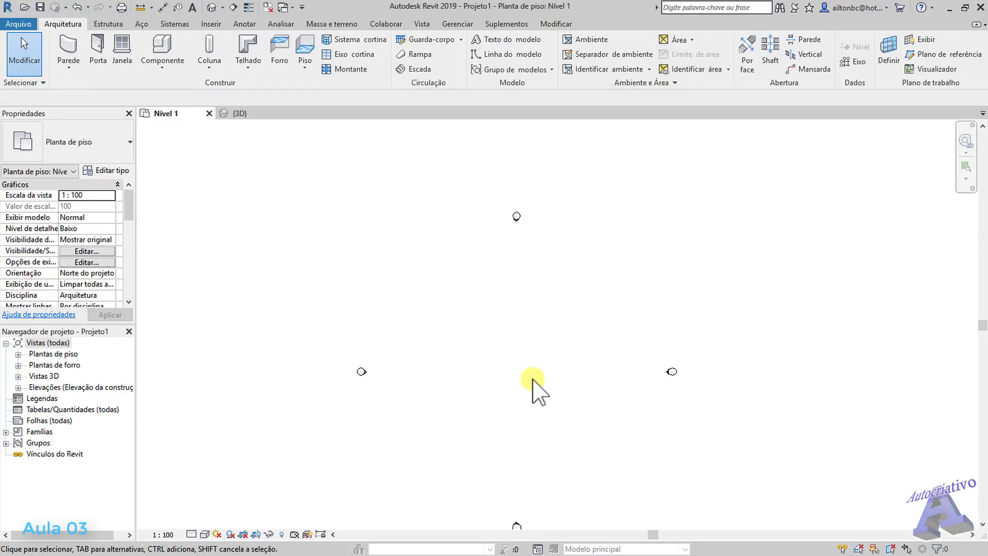
pyautogui.moveTo(559, 371); pyautogui.dragTo(538, 310, button='middle')
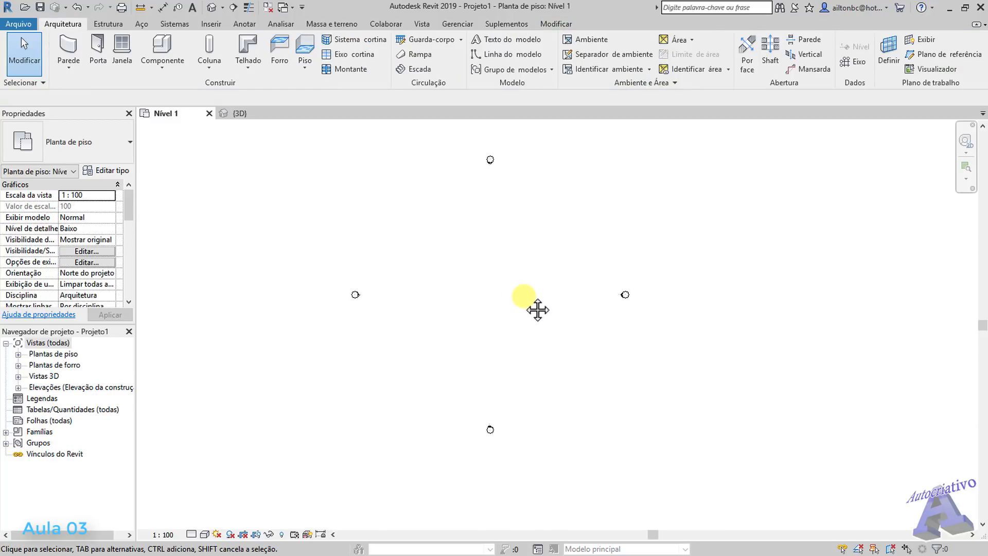
# Step: Look through the list of keyboard shortcuts and close it without changing anything
pyautogui.click(422, 24)
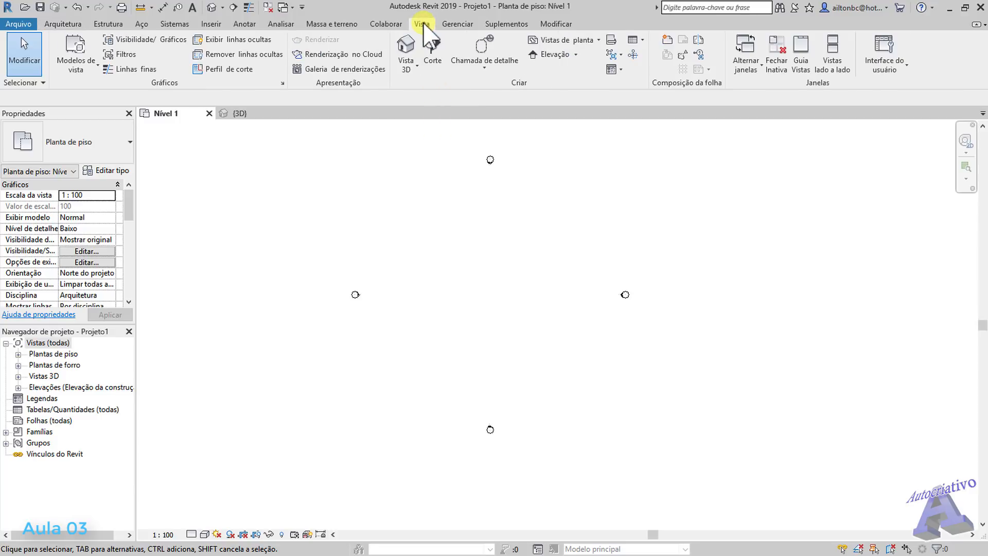
pyautogui.click(894, 70)
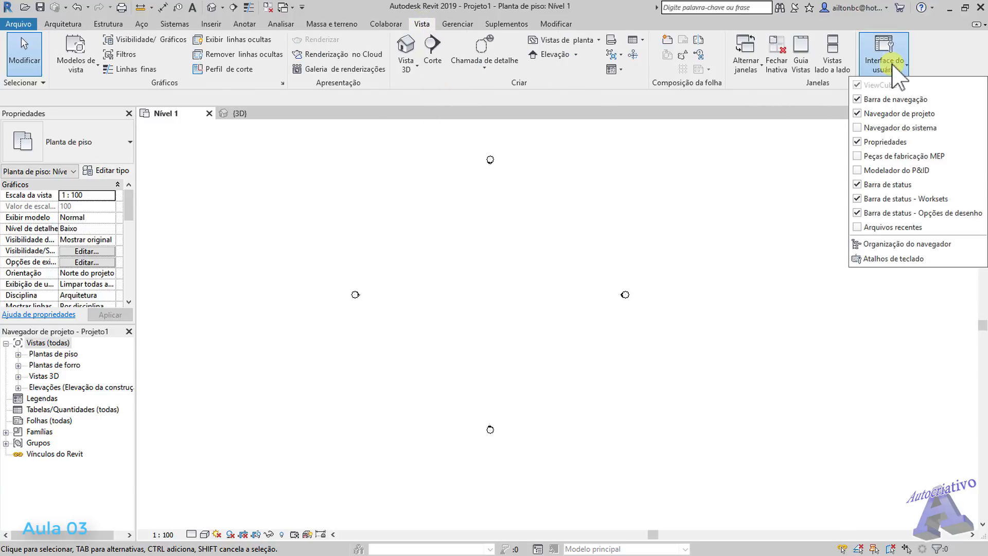
pyautogui.click(900, 259)
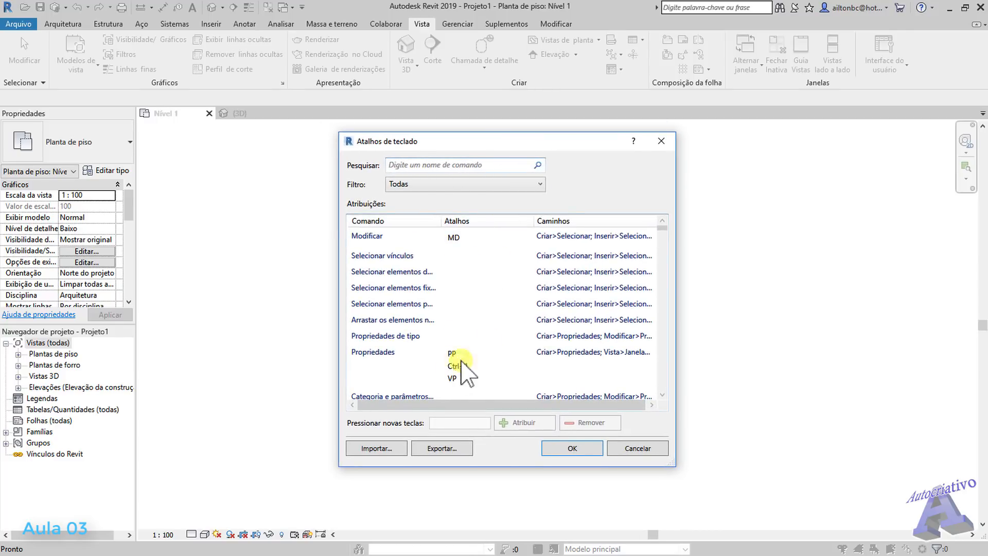
pyautogui.moveTo(662, 233)
pyautogui.mouseDown()
pyautogui.moveTo(664, 255)
pyautogui.moveTo(661, 225)
pyautogui.mouseUp()
pyautogui.click(637, 449)
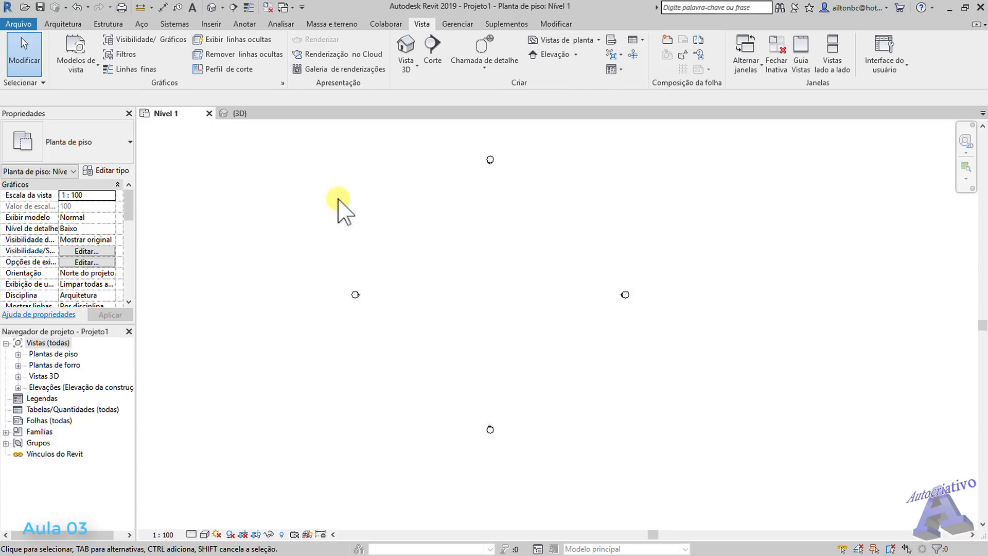
# Step: Draw a short, slightly sloping Genérico - 200 mm wall between the elevation markers and delete it
pyautogui.click(63, 24)
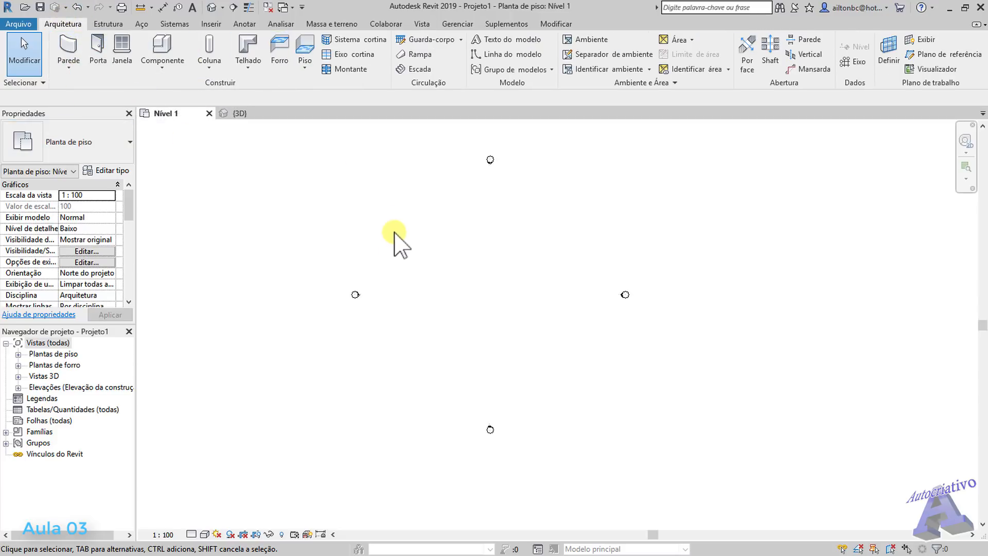
pyautogui.moveTo(520, 276); pyautogui.dragTo(549, 294, button='middle')
pyautogui.scroll(1, 545, 292)
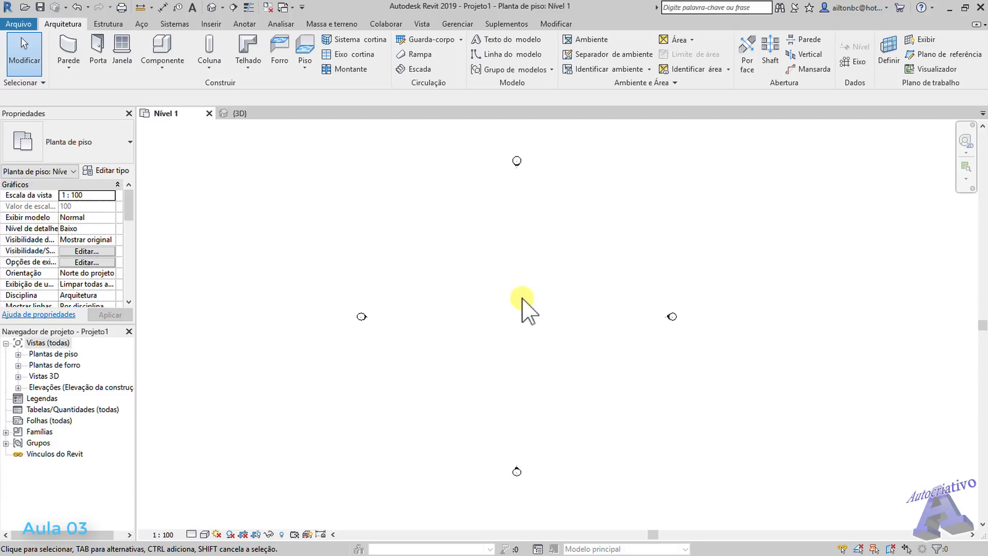
pyautogui.click(73, 50)
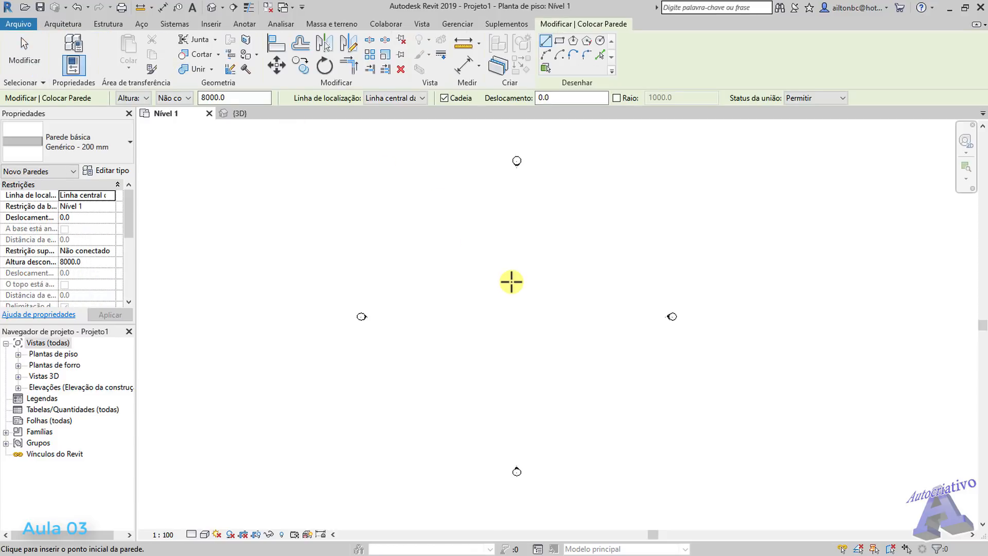
pyautogui.click(478, 289)
pyautogui.click(515, 283)
pyautogui.press('Escape')
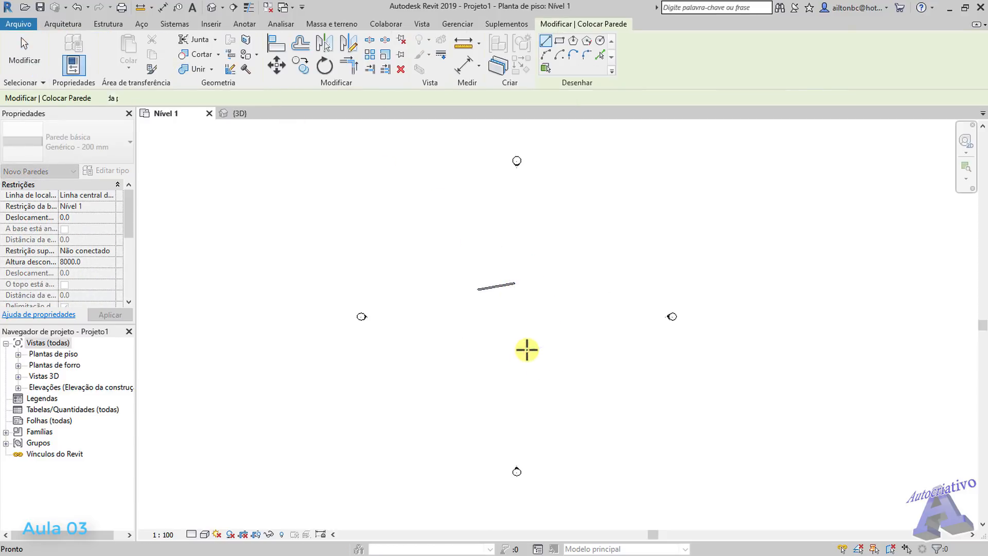
pyautogui.press('Escape')
pyautogui.moveTo(520, 270); pyautogui.dragTo(537, 322)
pyautogui.press('Delete')
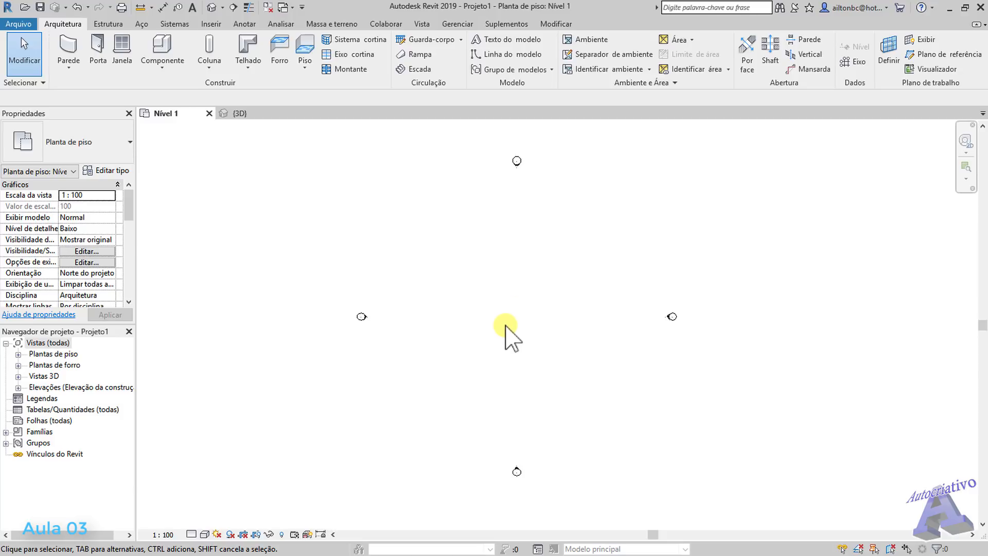
pyautogui.click(421, 25)
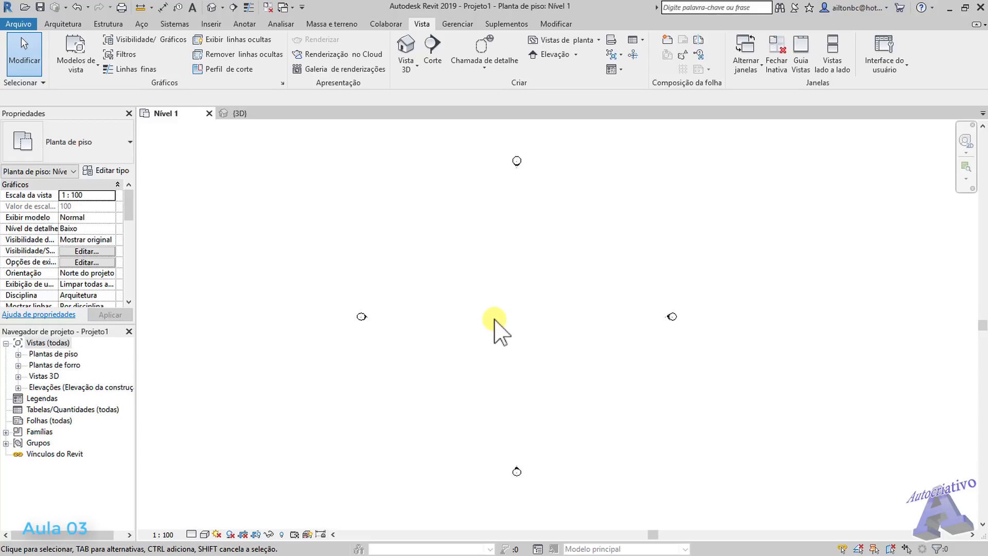
pyautogui.moveTo(507, 315); pyautogui.dragTo(534, 343, button='middle')
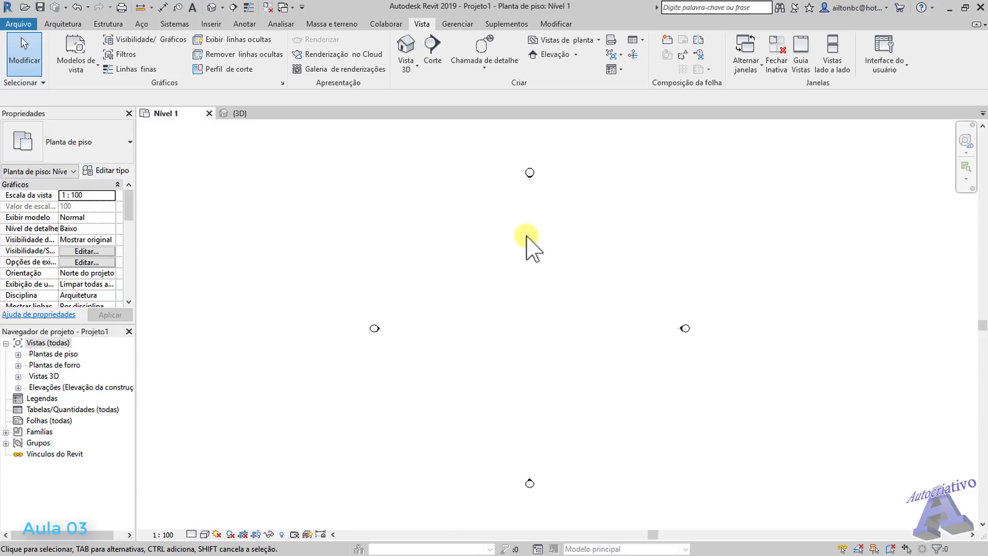
# Step: Draw a single horizontal Genérico - 200 mm wall about 8000 mm long between the elevation markers
pyautogui.click(68, 23)
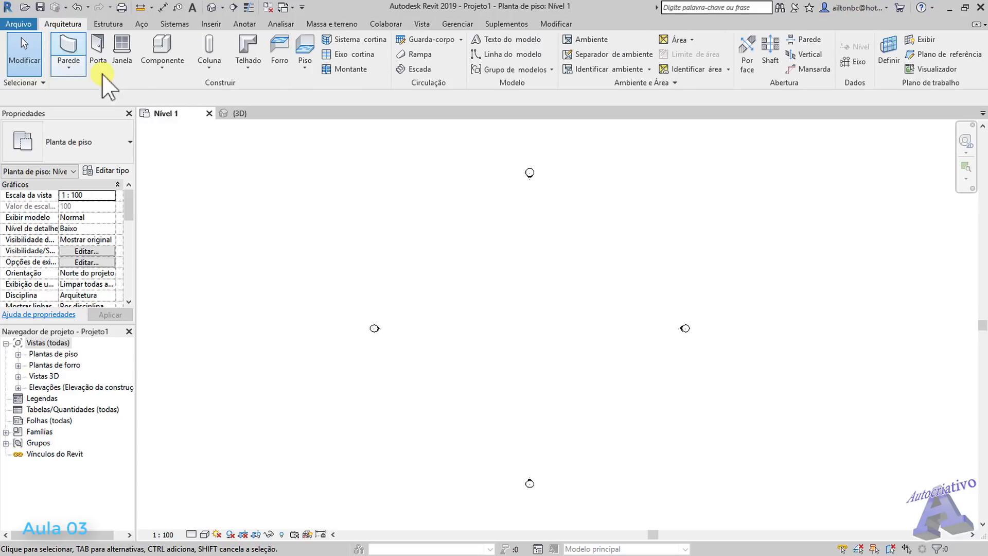
pyautogui.click(69, 54)
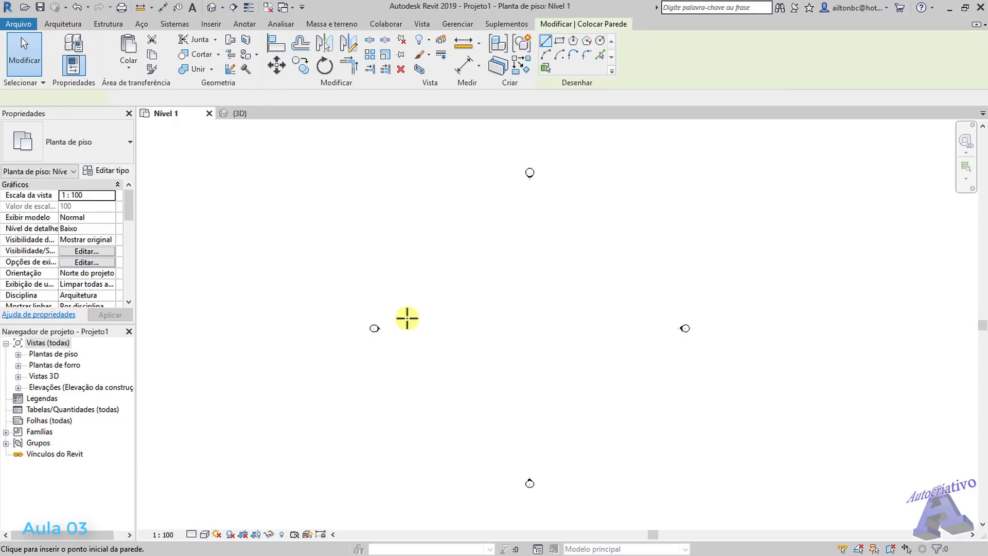
pyautogui.click(471, 313)
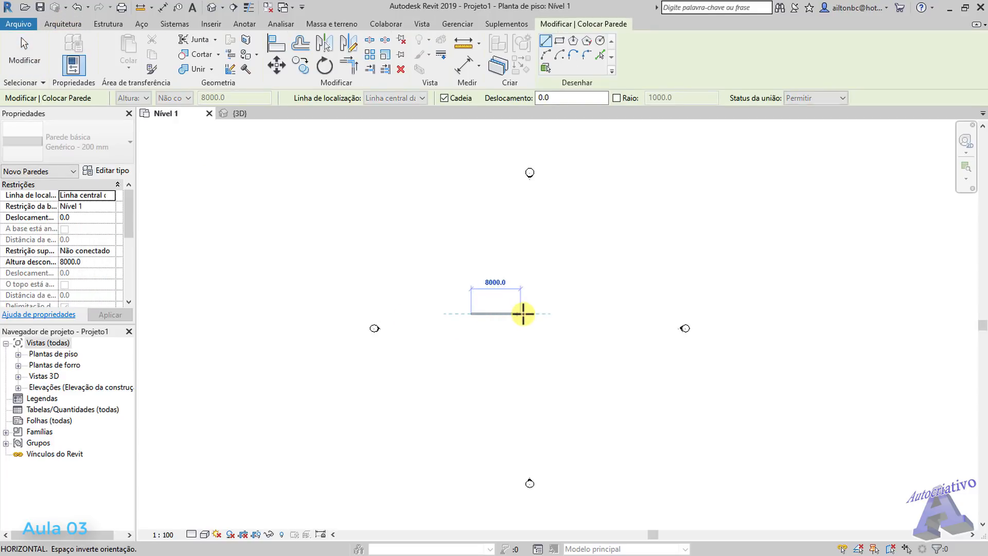
pyautogui.click(523, 314)
pyautogui.press('Escape')
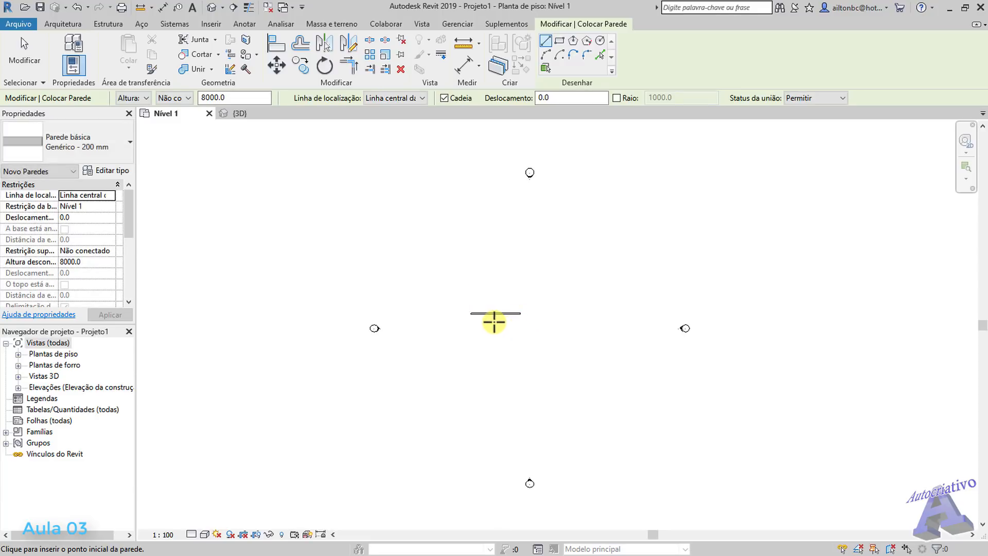
pyautogui.press('Escape')
# Step: Inspect the horizontal wall in plan and in the 3D view from an isometric angle, and return to the Nível 1 plan
pyautogui.scroll(6, 496, 317)
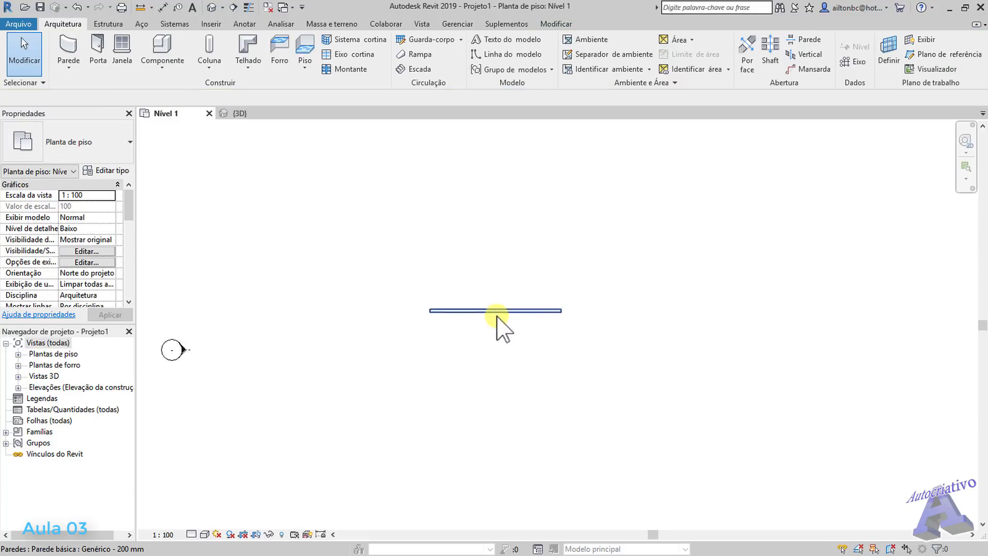
pyautogui.scroll(-7, 523, 314)
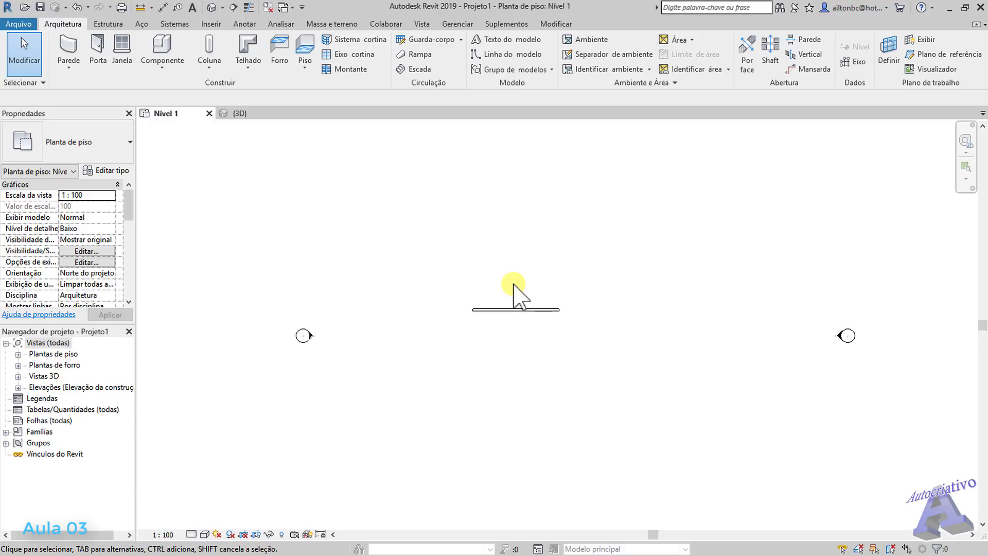
pyautogui.moveTo(551, 268); pyautogui.dragTo(561, 309, button='middle')
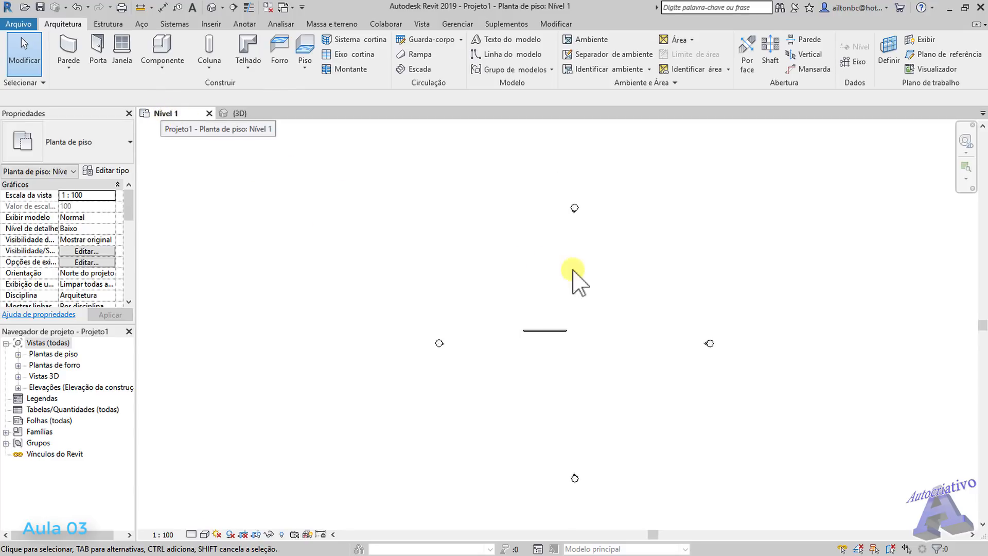
pyautogui.moveTo(583, 283); pyautogui.dragTo(578, 286, button='middle')
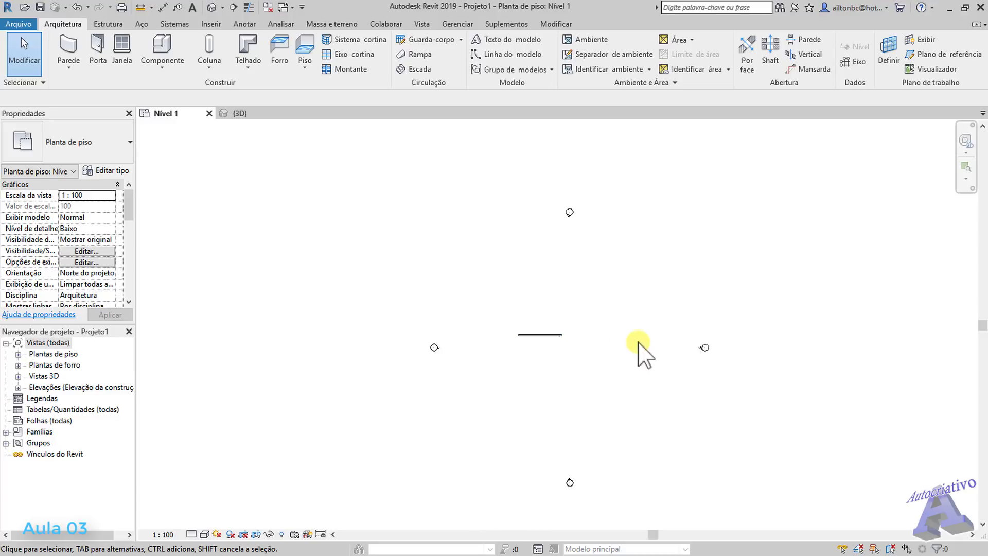
pyautogui.click(240, 114)
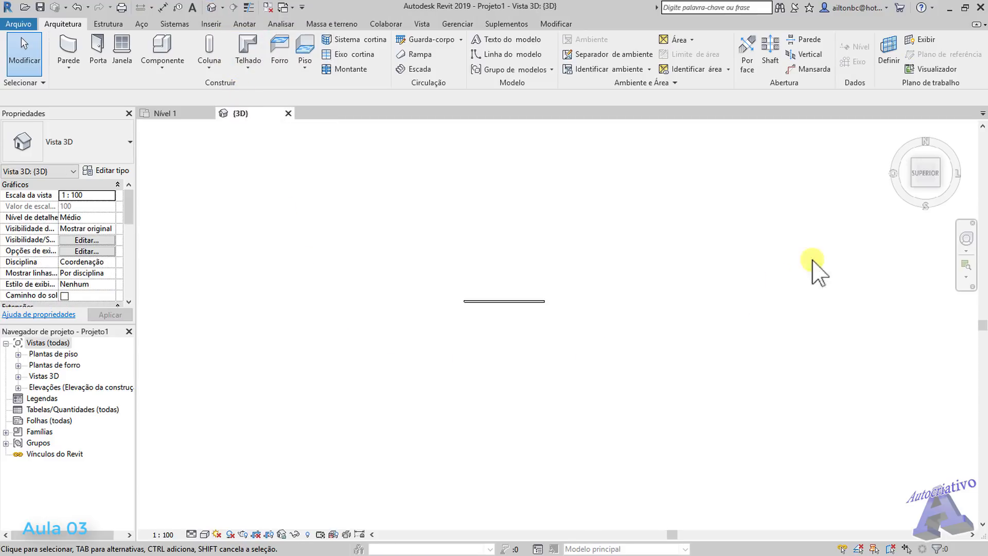
pyautogui.click(937, 184)
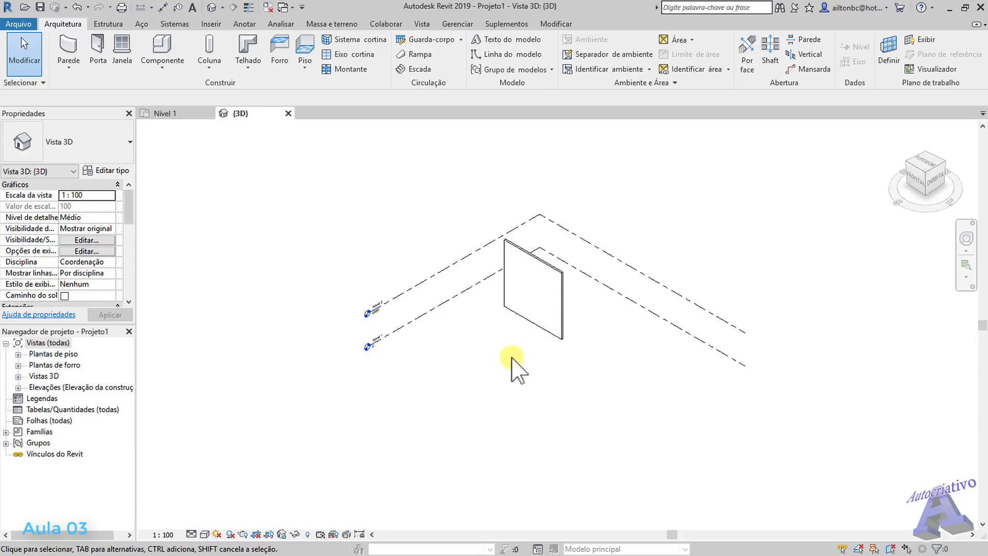
pyautogui.click(179, 115)
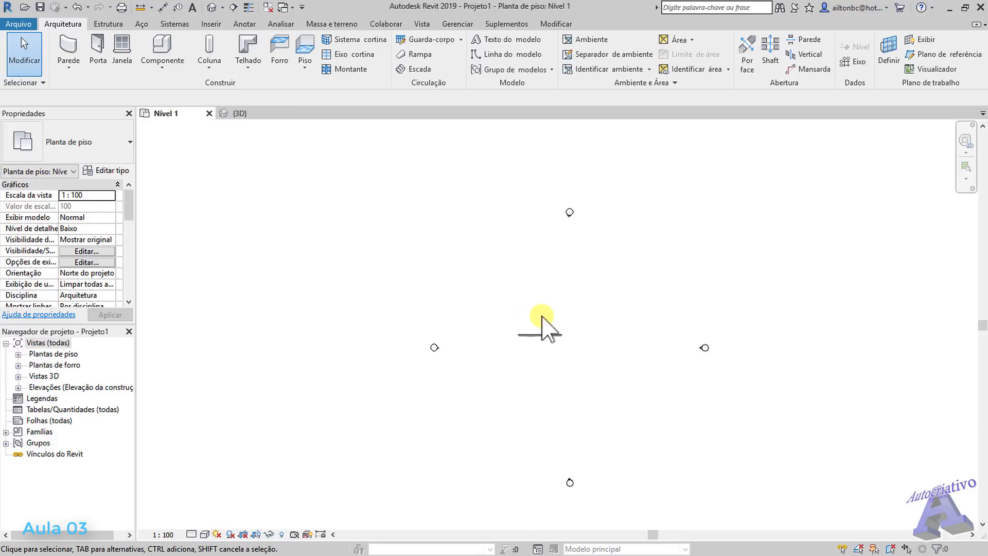
# Step: Dismiss the save reminder without saving and place an M_Fixo 0406 x 0610mm window in the wall, about 4194 mm from its left end
pyautogui.scroll(3, 569, 348)
pyautogui.moveTo(535, 317)
pyautogui.mouseDown(button='middle')
pyautogui.moveTo(536, 283)
pyautogui.moveTo(521, 328)
pyautogui.mouseUp(button='middle')
pyautogui.scroll(2, 520, 288)
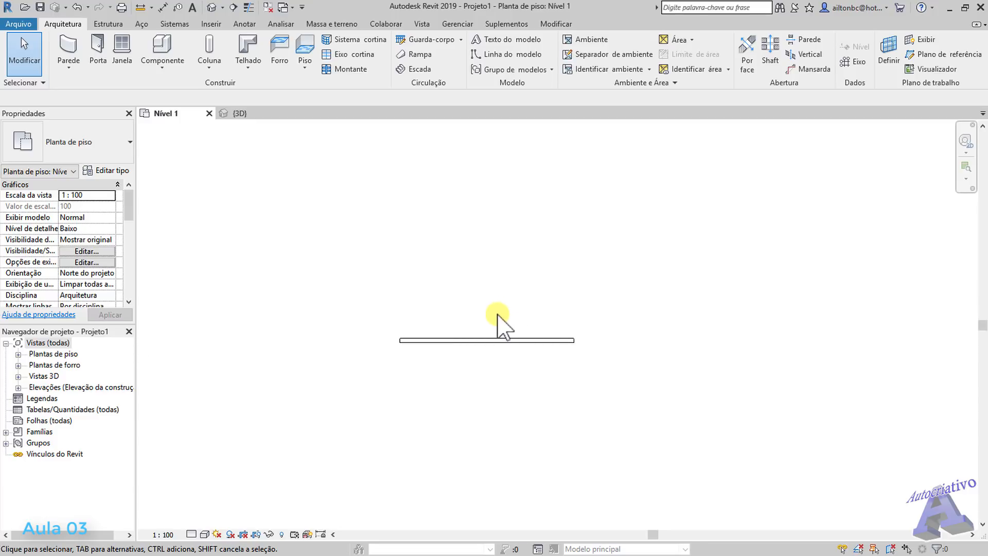
pyautogui.click(124, 50)
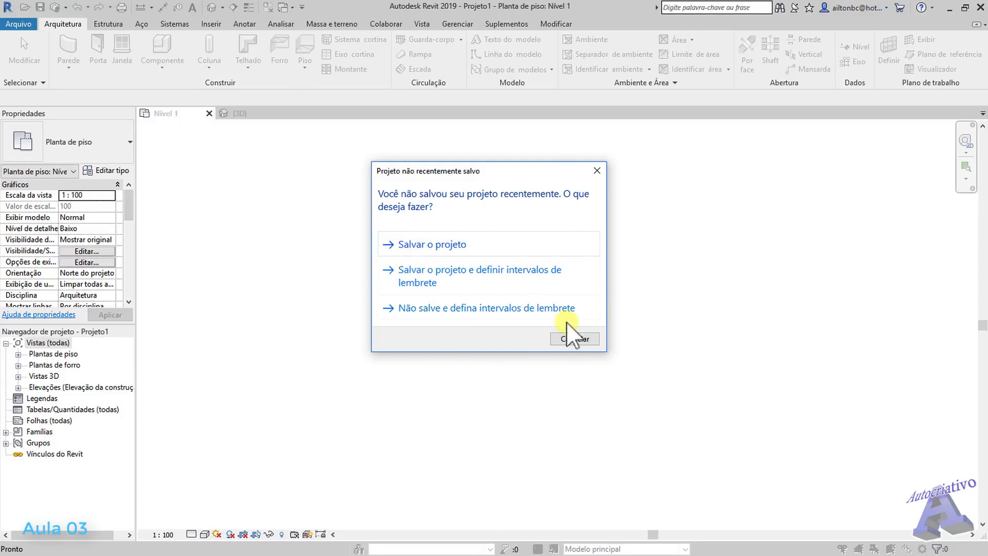
pyautogui.click(585, 340)
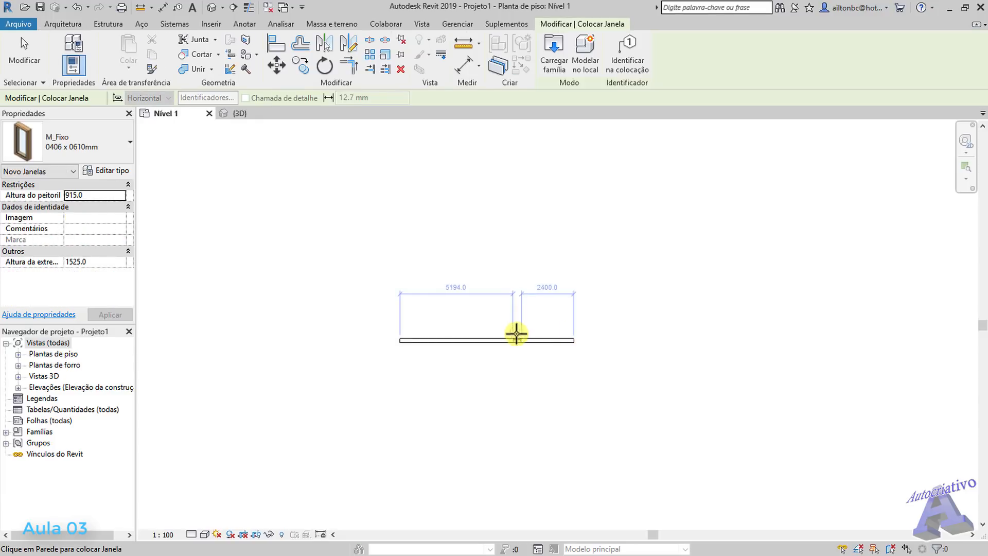
pyautogui.scroll(2, 494, 330)
pyautogui.scroll(3, 502, 351)
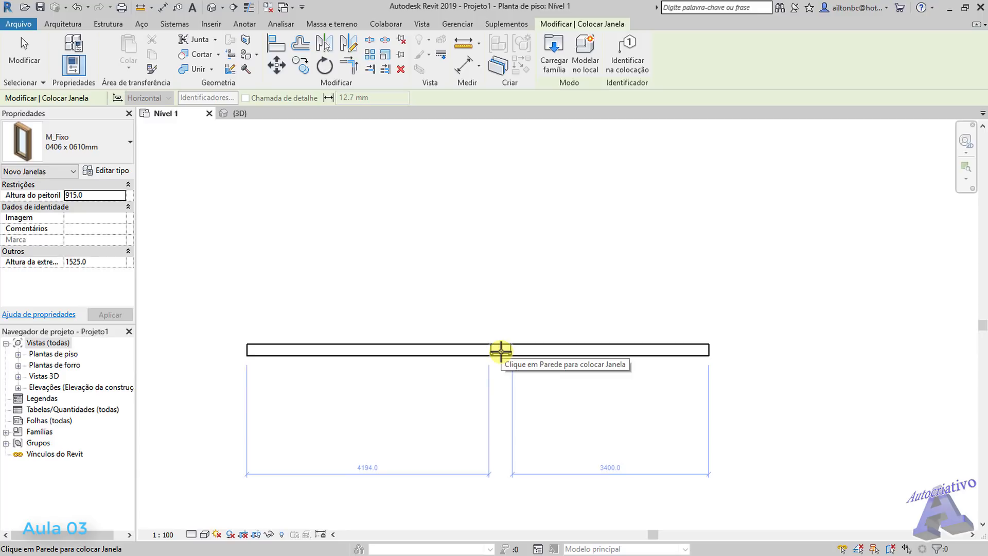
pyautogui.click(501, 351)
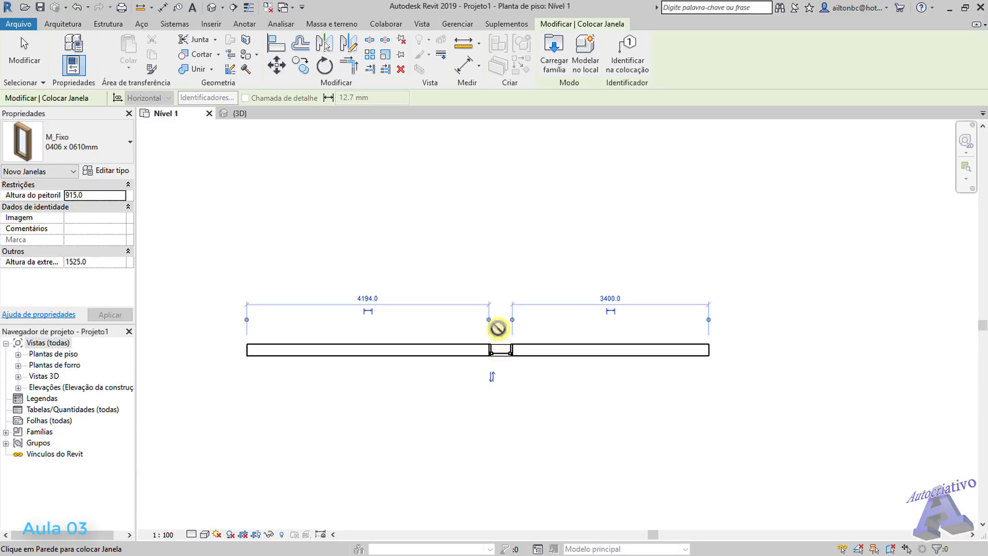
pyautogui.press('Escape')
pyautogui.press('Escape')
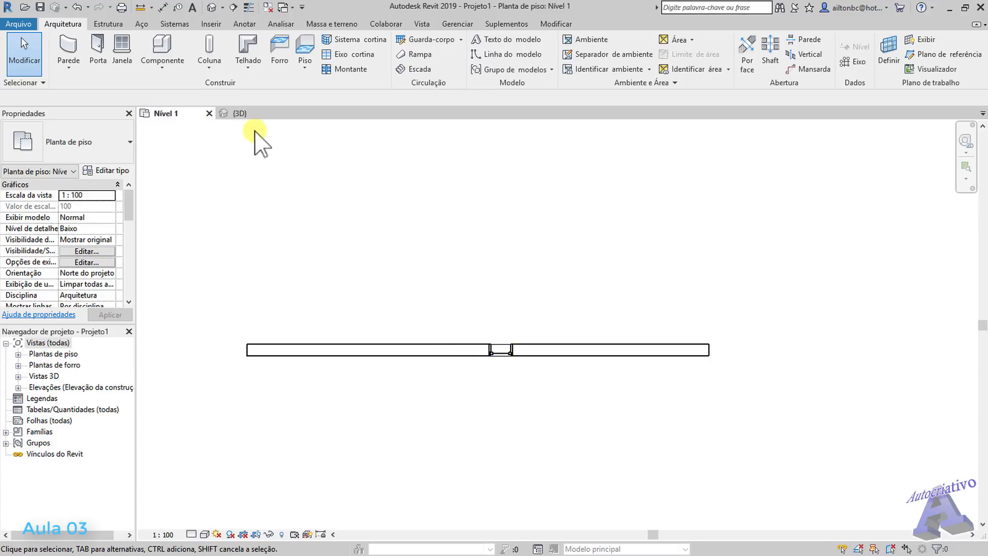
# Step: Examine the window in the wall up close in the 3D view and return to the Nível 1 plan
pyautogui.click(237, 114)
pyautogui.scroll(6, 542, 320)
pyautogui.scroll(-3, 646, 351)
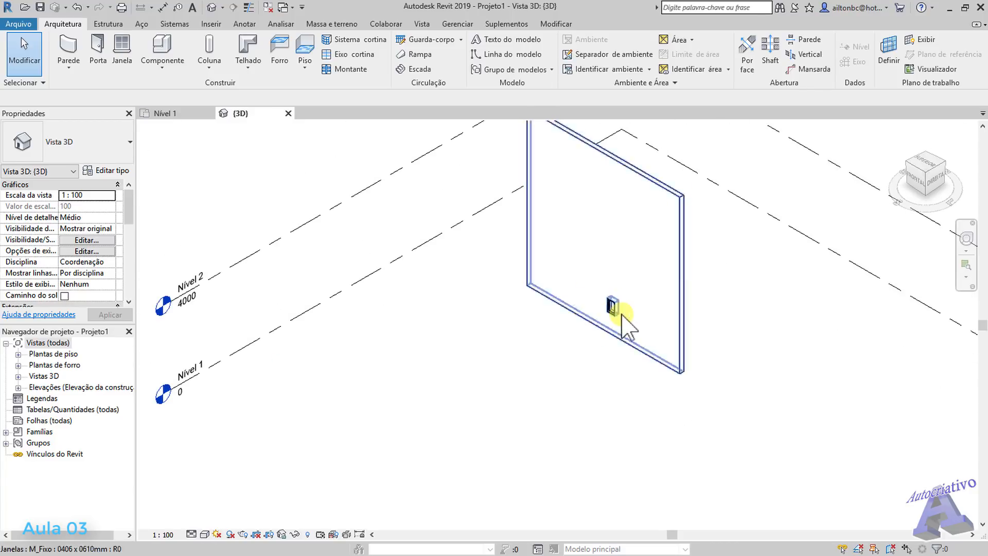
pyautogui.scroll(4, 621, 317)
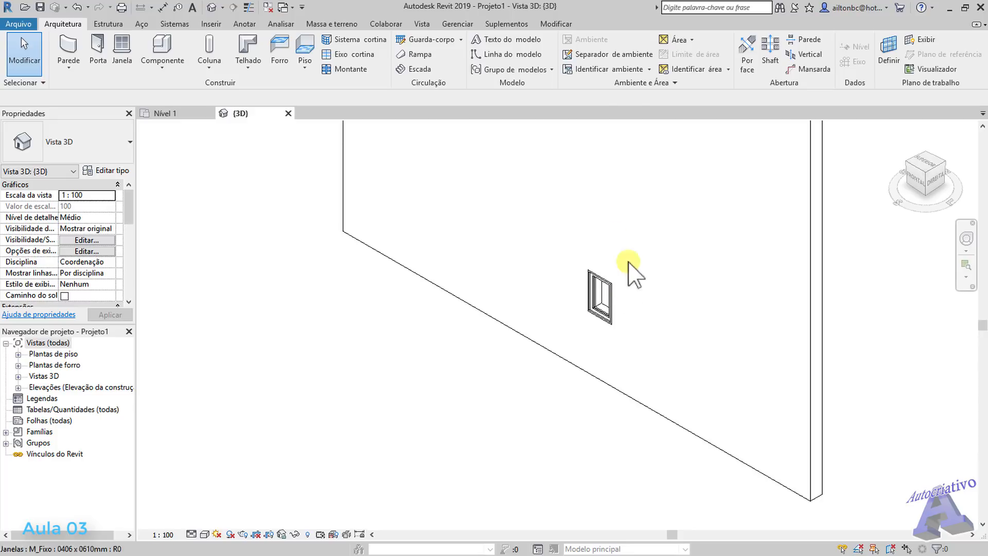
pyautogui.scroll(-1, 593, 299)
pyautogui.scroll(-3, 593, 297)
pyautogui.moveTo(602, 221); pyautogui.dragTo(582, 299, button='middle')
pyautogui.scroll(1, 558, 282)
pyautogui.scroll(2, 536, 353)
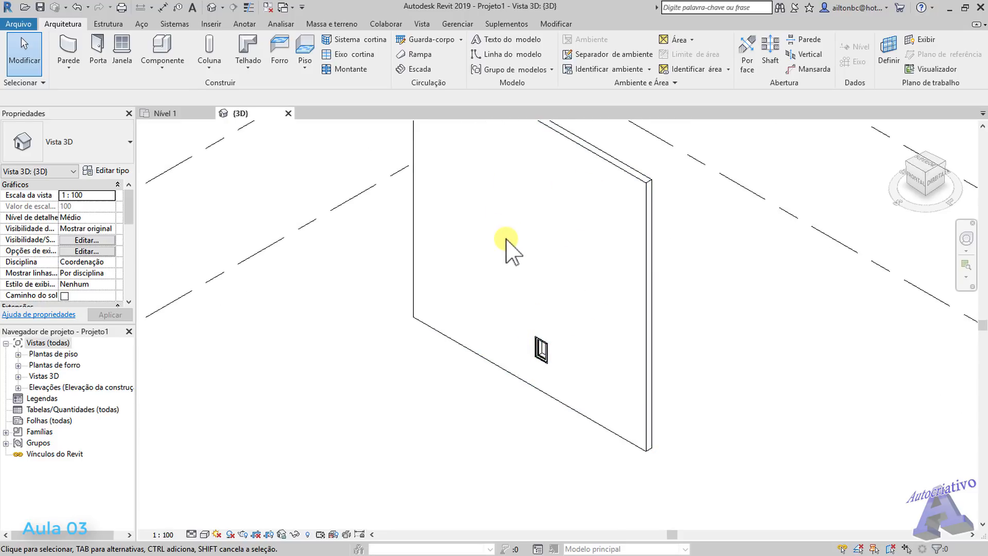
pyautogui.click(178, 112)
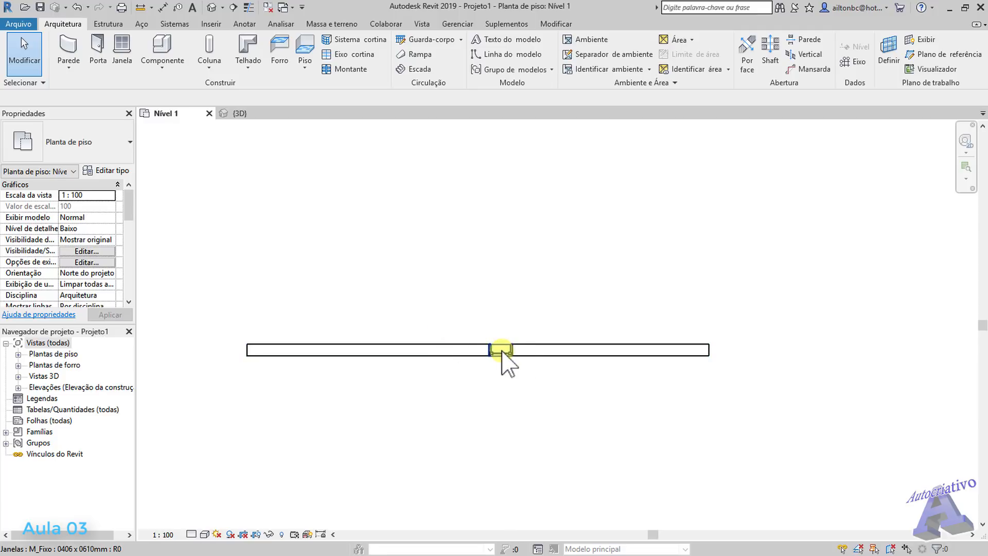
# Step: Switch to the 3D view and open its Visibility/Graphics overrides, repositioning the dialog over the model
pyautogui.click(237, 114)
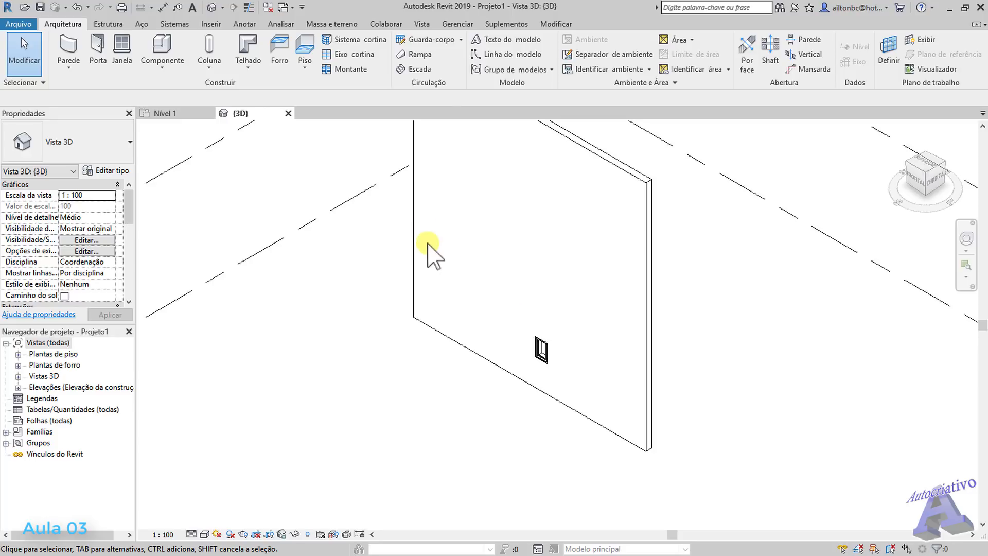
pyautogui.click(421, 24)
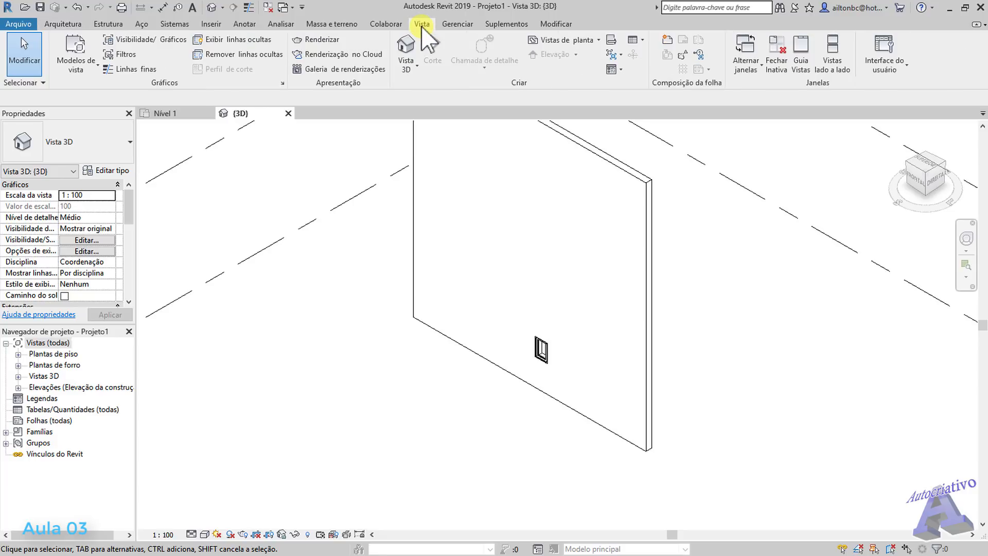
pyautogui.click(144, 41)
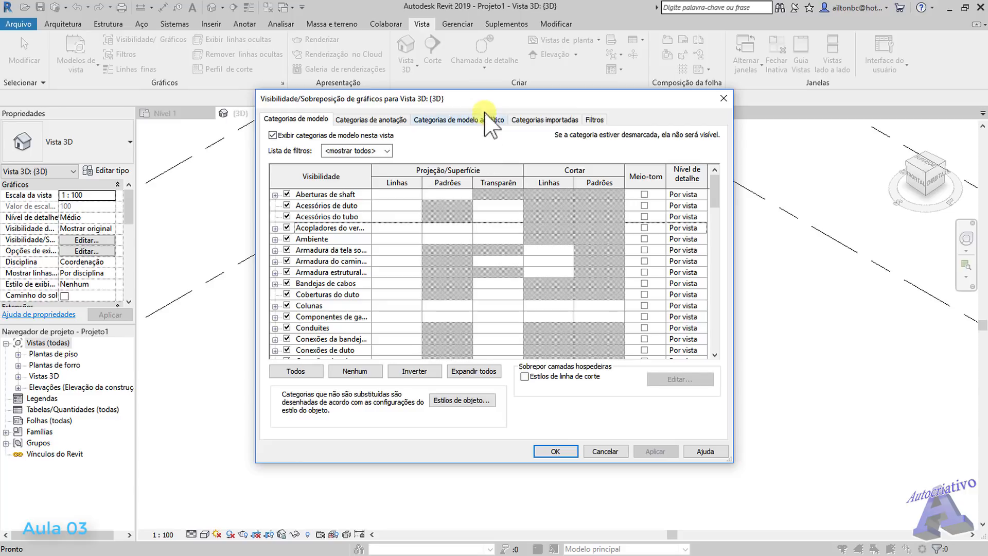
pyautogui.moveTo(471, 98); pyautogui.dragTo(499, 124)
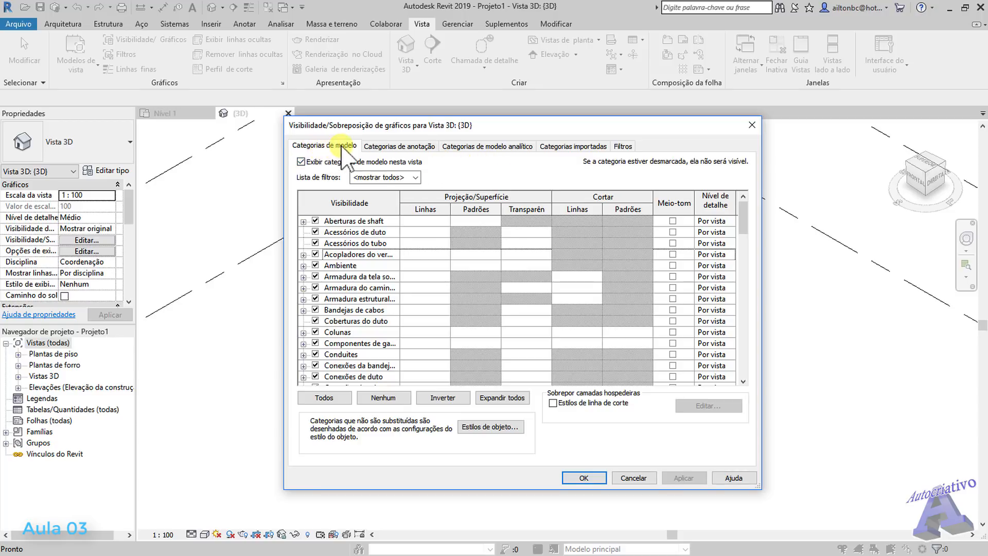
pyautogui.moveTo(512, 126)
pyautogui.mouseDown()
pyautogui.moveTo(521, 162)
pyautogui.moveTo(512, 139)
pyautogui.mouseUp()
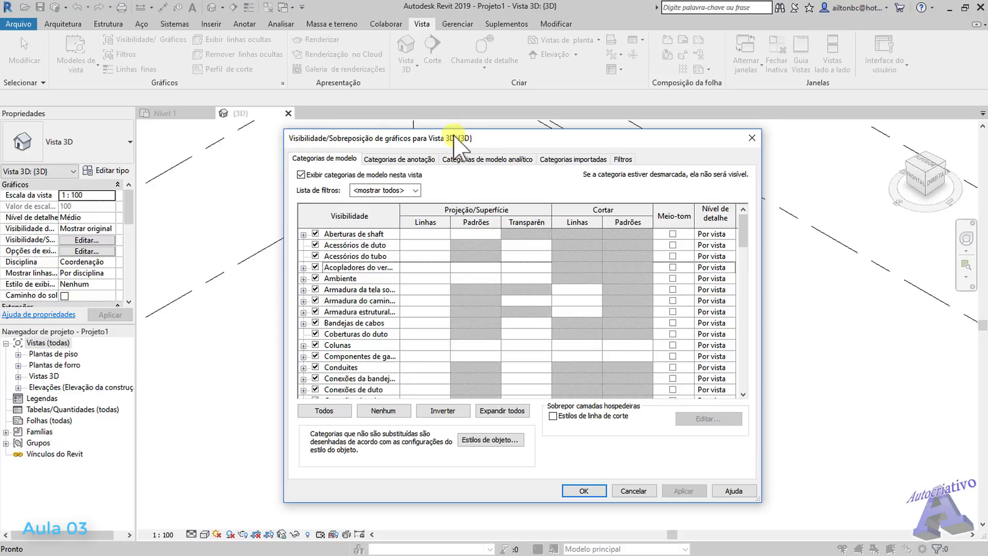
pyautogui.moveTo(513, 135); pyautogui.dragTo(486, 131)
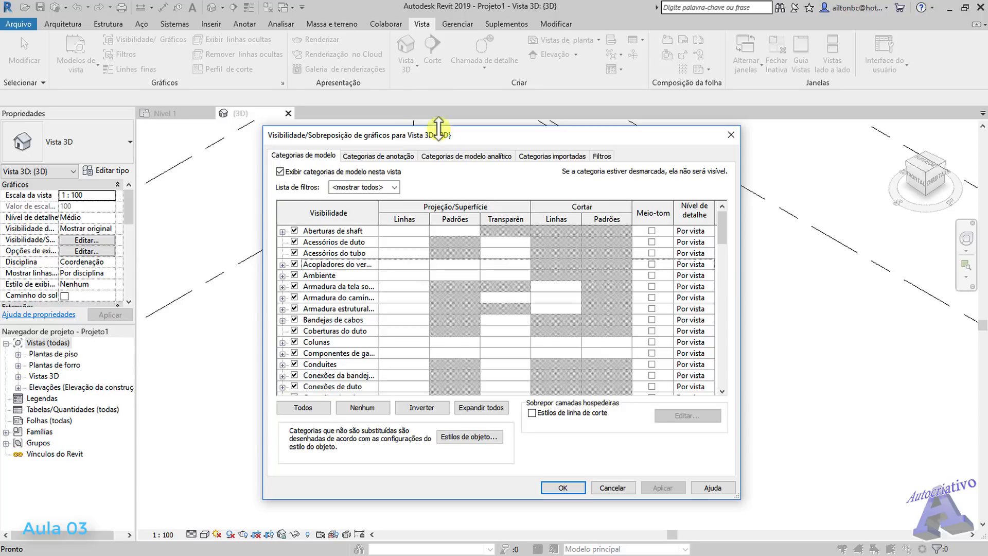
pyautogui.moveTo(494, 138); pyautogui.dragTo(507, 134)
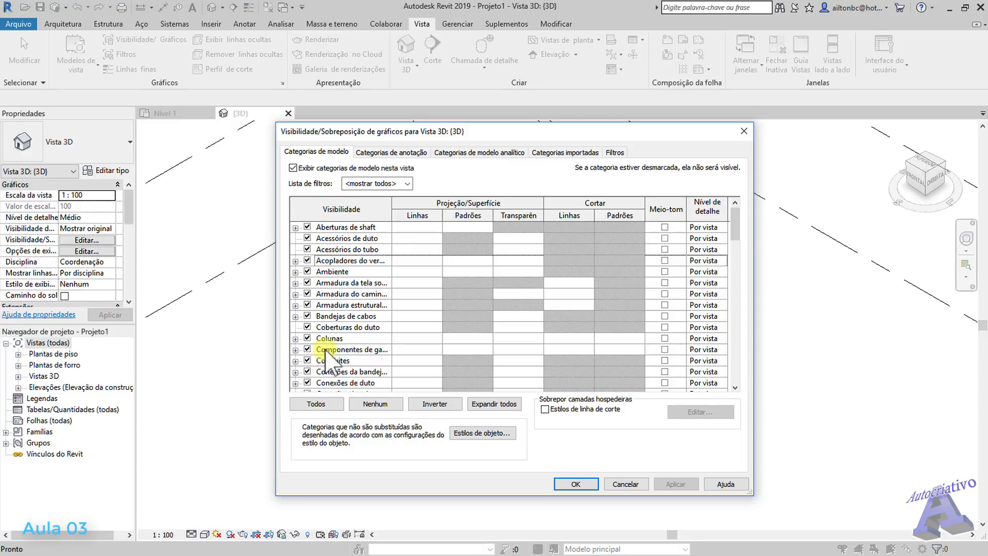
pyautogui.moveTo(495, 133); pyautogui.dragTo(499, 140)
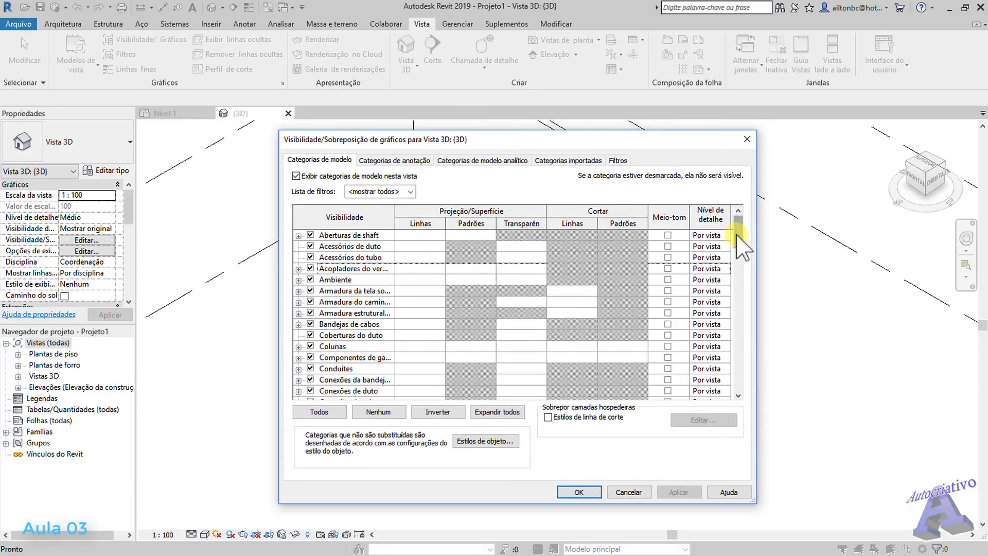
# Step: Expand the Janelas model category, turn off its visibility in the 3D view and apply the change
pyautogui.moveTo(736, 236); pyautogui.dragTo(743, 313)
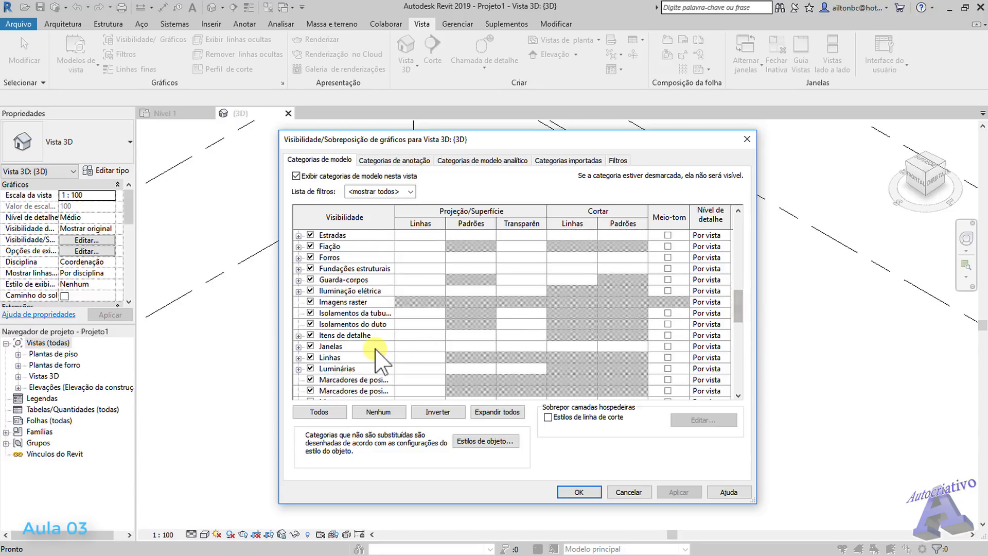
pyautogui.moveTo(507, 138); pyautogui.dragTo(567, 143)
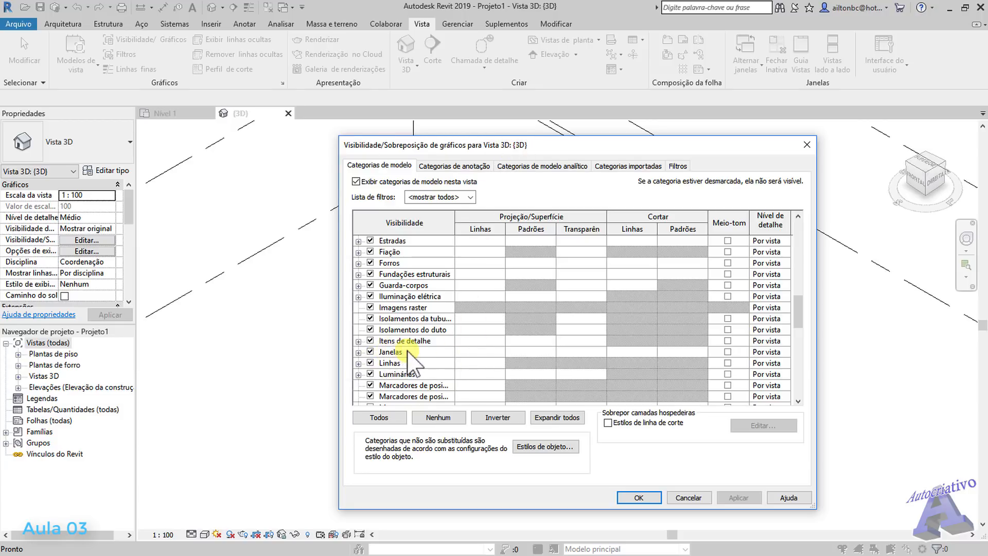
pyautogui.click(358, 352)
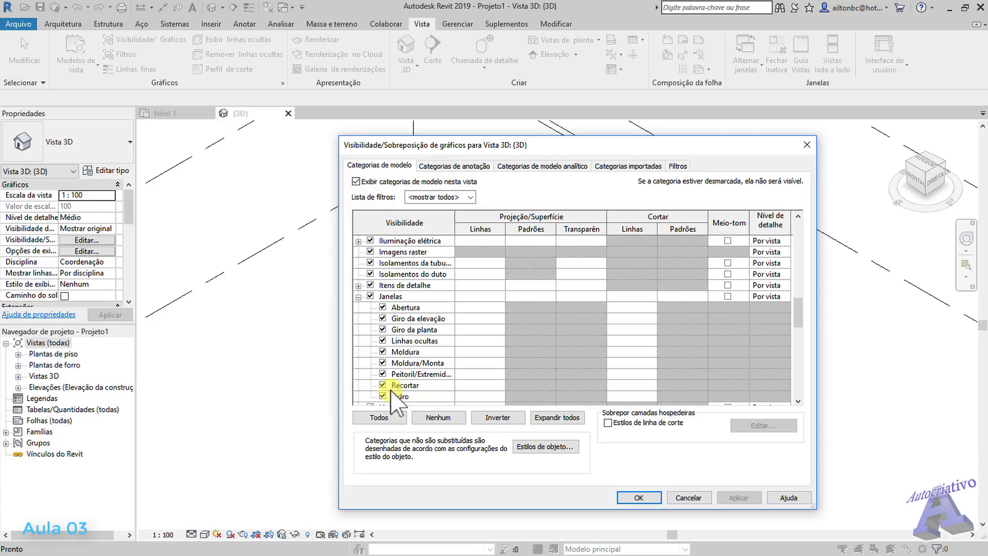
pyautogui.moveTo(797, 318)
pyautogui.mouseDown()
pyautogui.moveTo(805, 325)
pyautogui.moveTo(801, 315)
pyautogui.mouseUp()
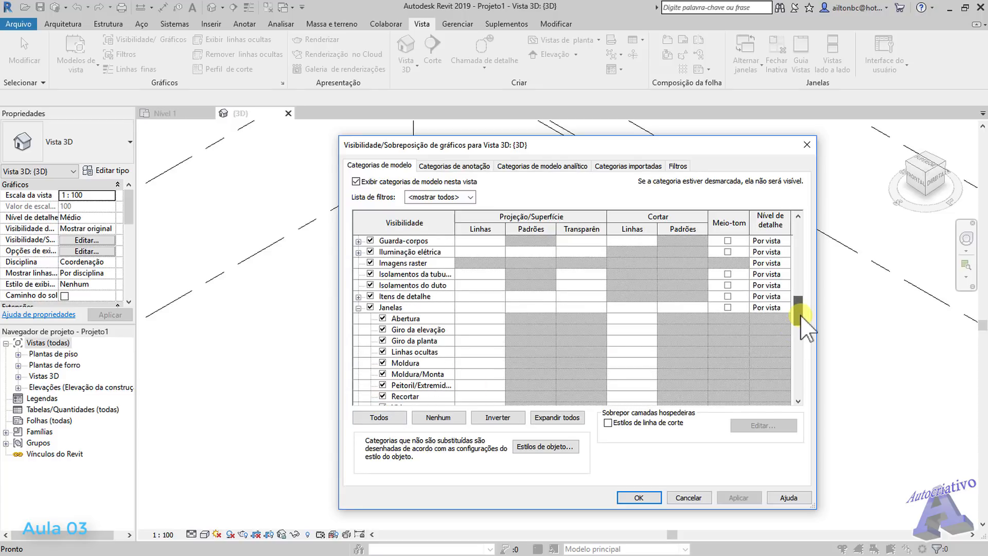
pyautogui.click(370, 307)
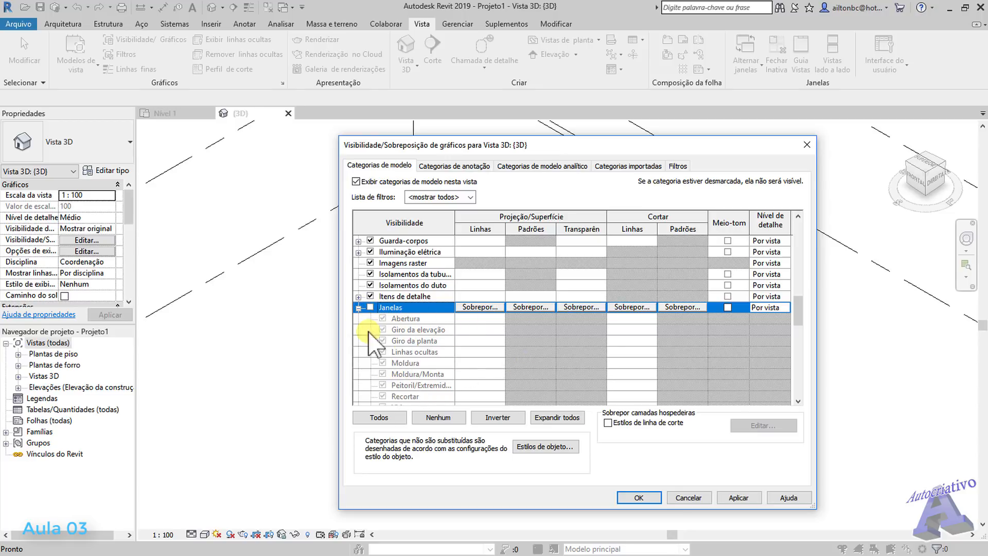
pyautogui.moveTo(572, 145); pyautogui.dragTo(517, 146)
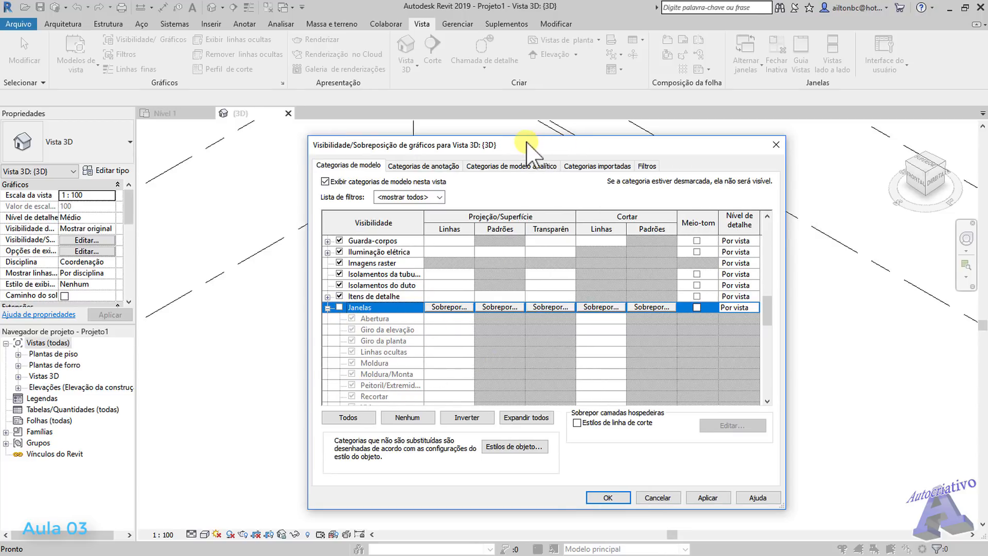
pyautogui.click(677, 498)
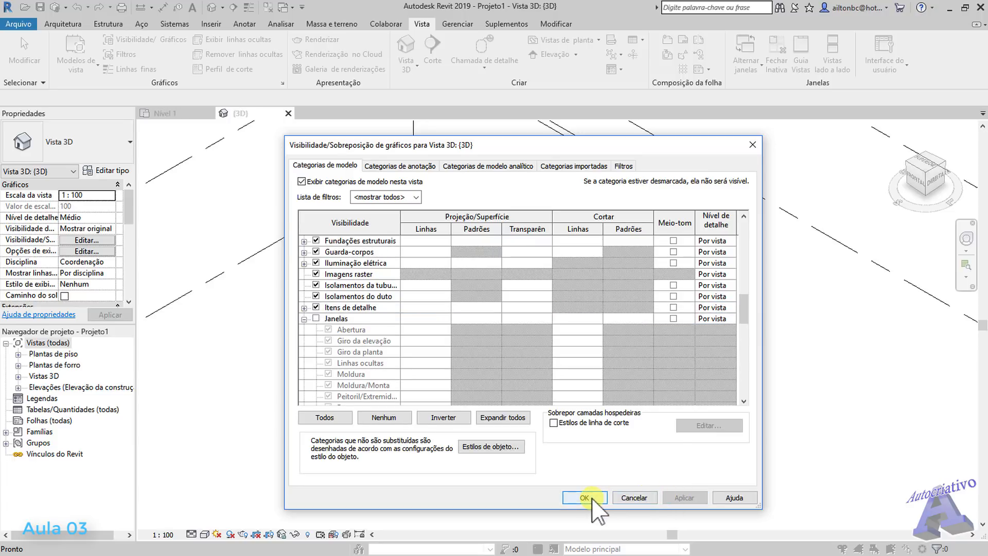
pyautogui.click(581, 498)
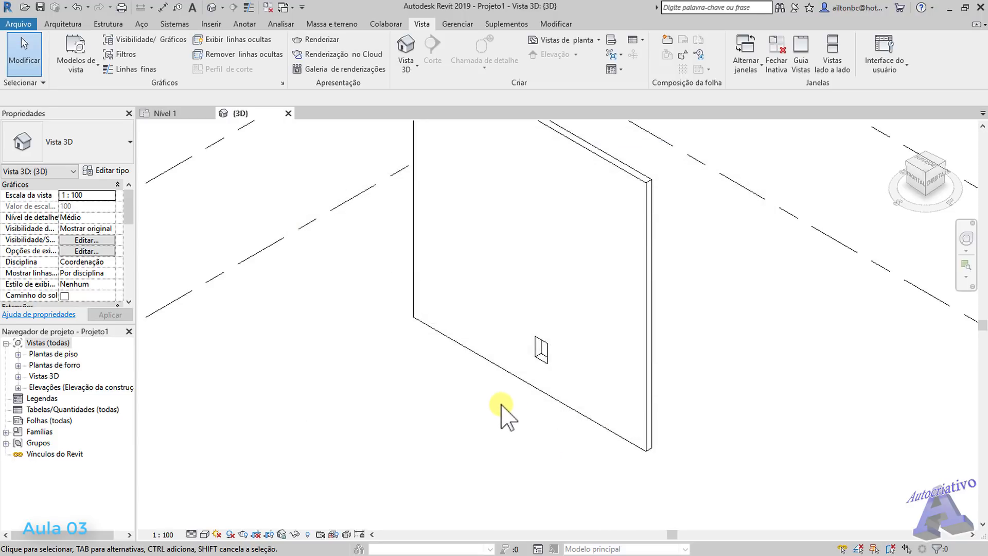
# Step: Inspect the window opening up close in the 3D view and compare it with the window in the Nível 1 plan
pyautogui.scroll(5, 538, 370)
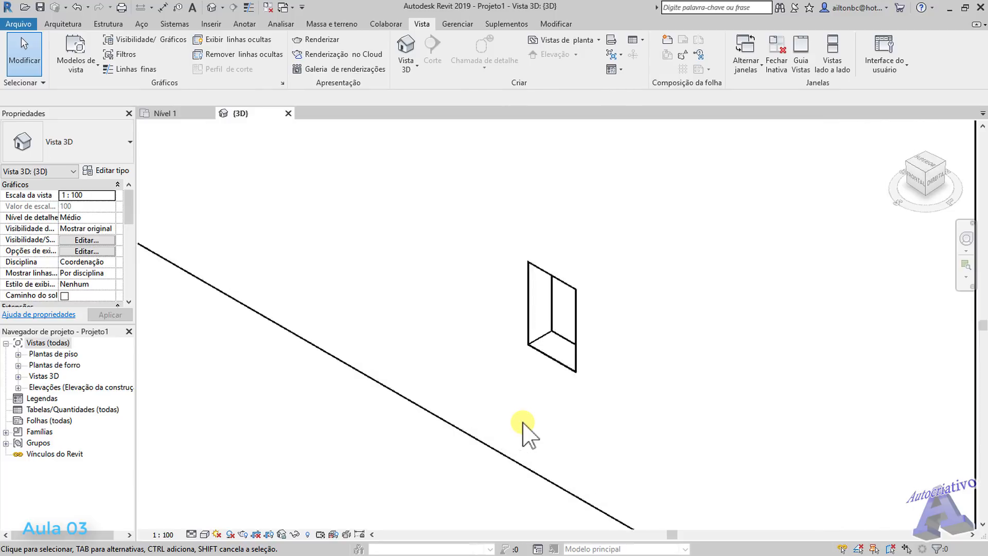
pyautogui.moveTo(563, 380); pyautogui.dragTo(498, 431, button='middle')
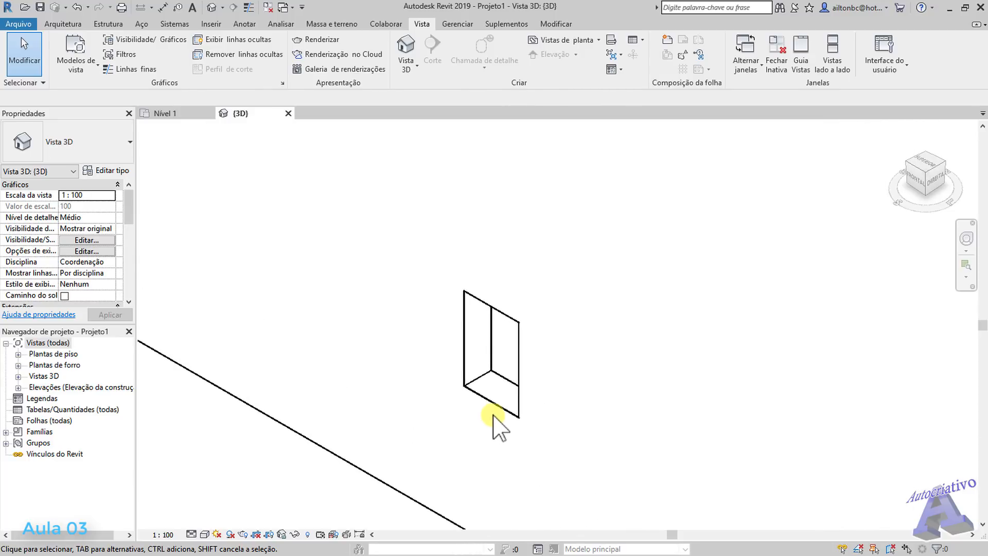
pyautogui.scroll(-5, 498, 426)
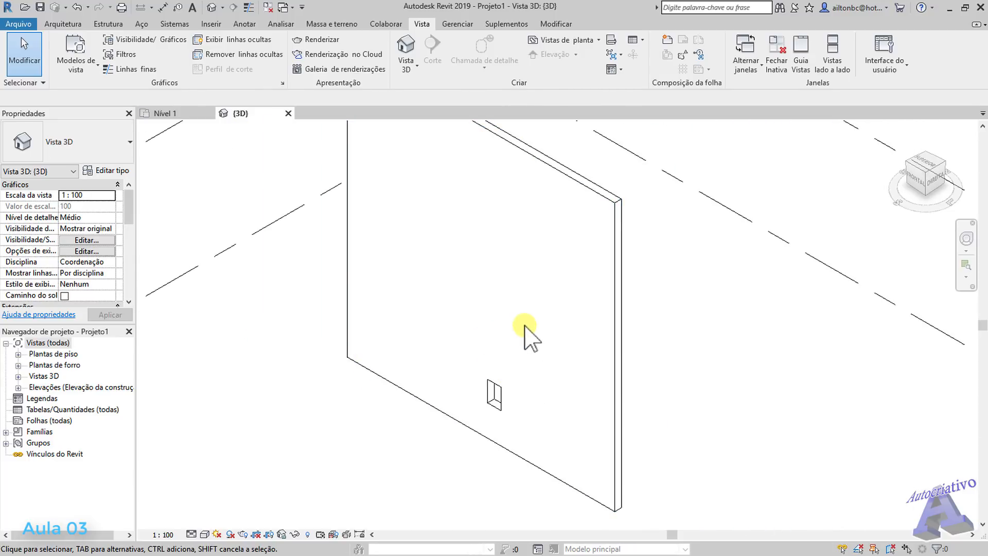
pyautogui.moveTo(572, 273); pyautogui.dragTo(592, 299, button='middle')
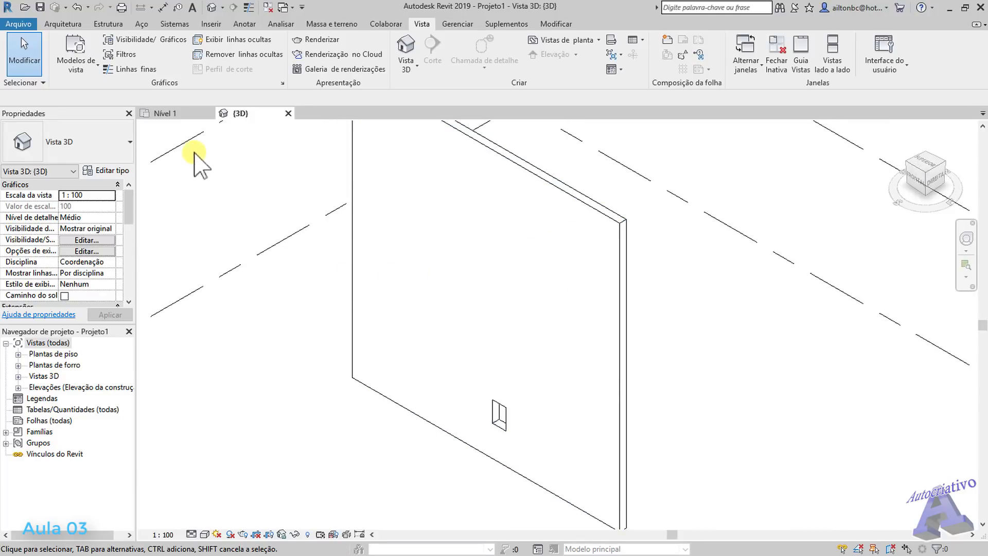
pyautogui.click(170, 115)
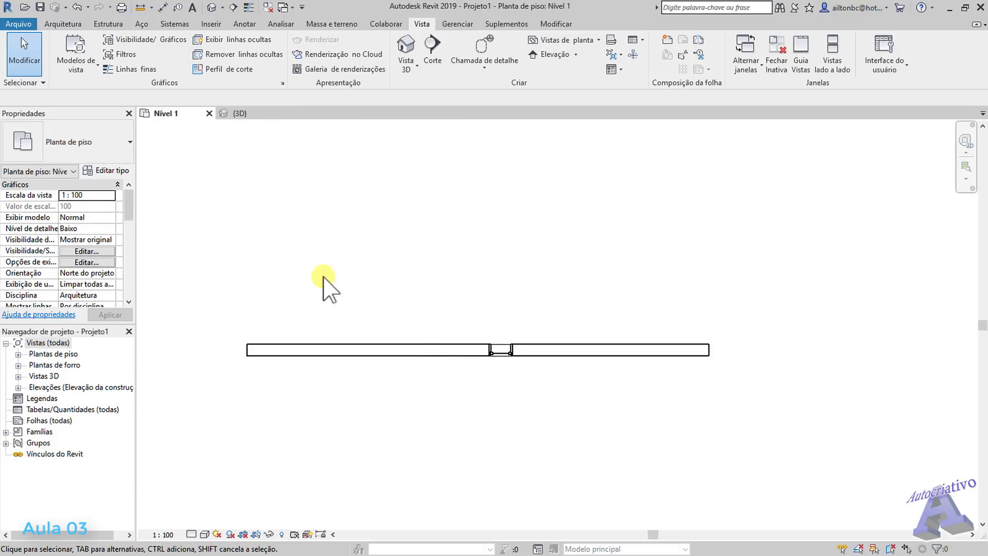
pyautogui.scroll(5, 507, 356)
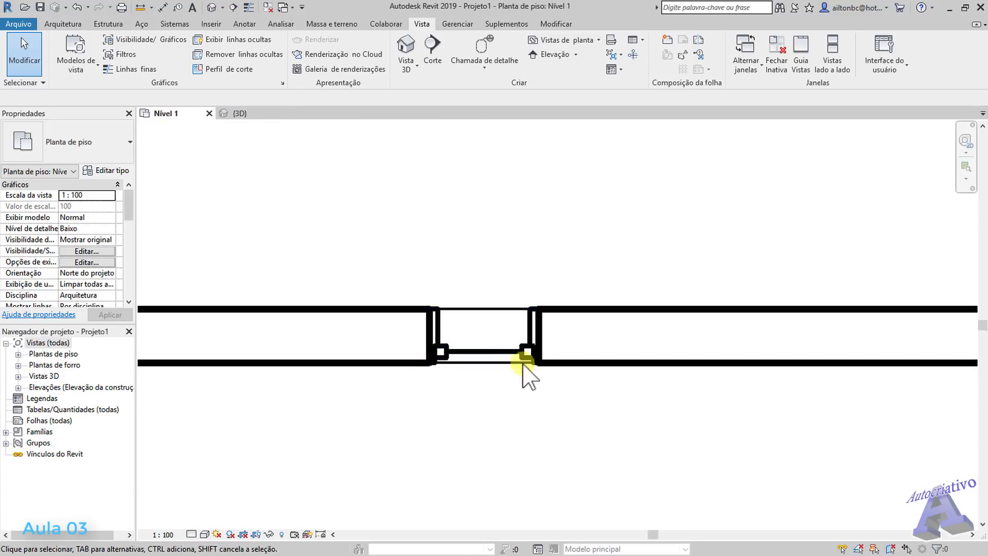
pyautogui.scroll(-1, 538, 419)
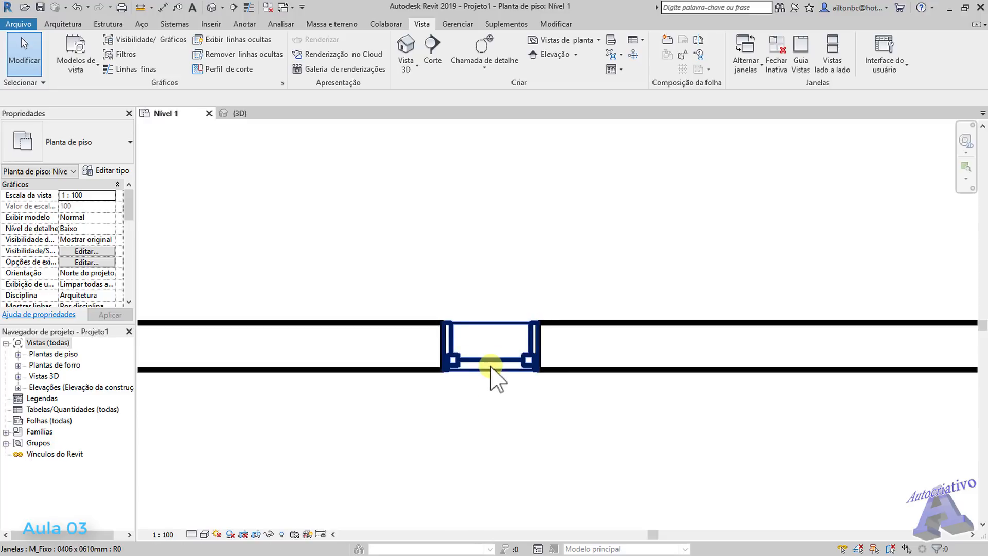
# Step: Return to the 3D view and examine the window opening in the wall, both up close and with the whole wall
pyautogui.click(239, 114)
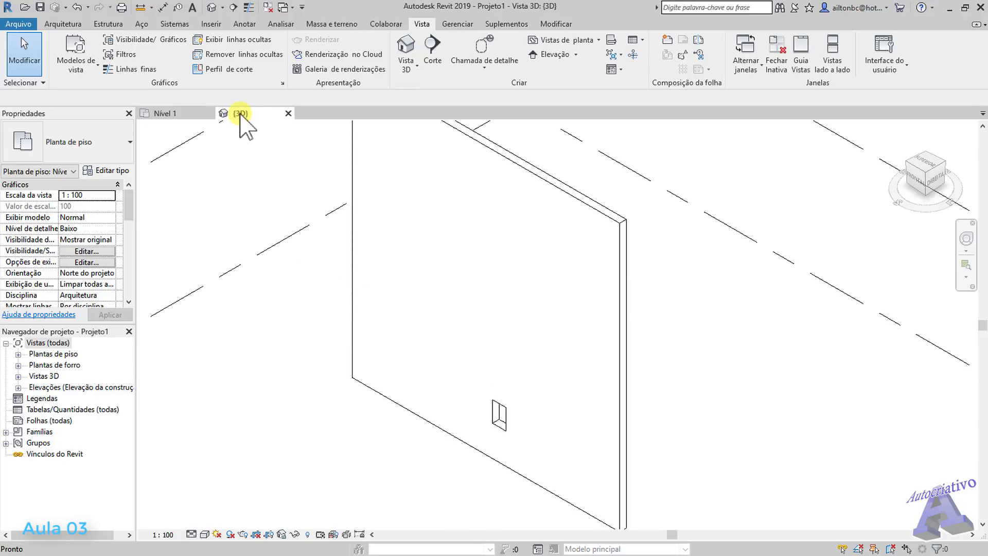
pyautogui.scroll(3, 494, 407)
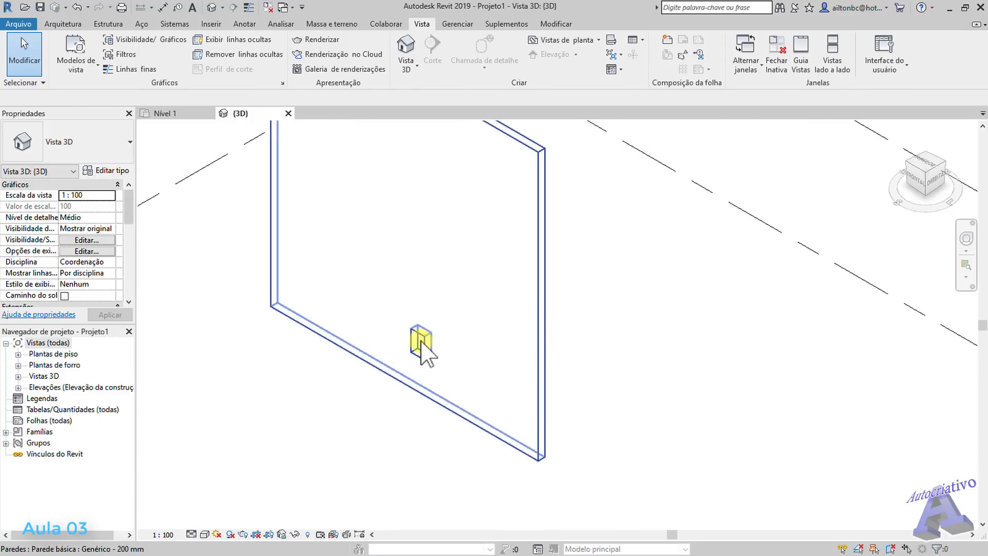
pyautogui.scroll(2, 420, 350)
pyautogui.scroll(-3, 440, 371)
pyautogui.scroll(-3, 443, 368)
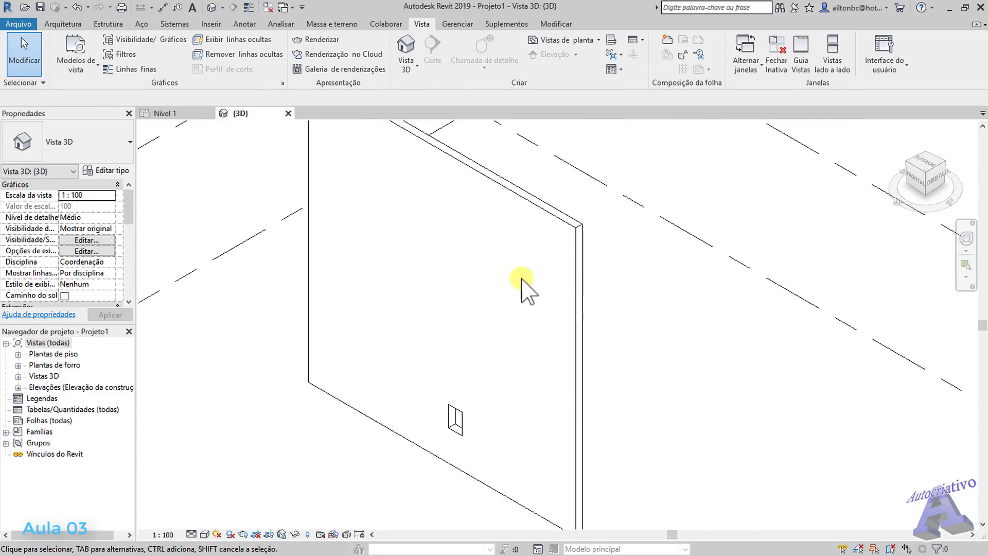
pyautogui.scroll(-2, 591, 276)
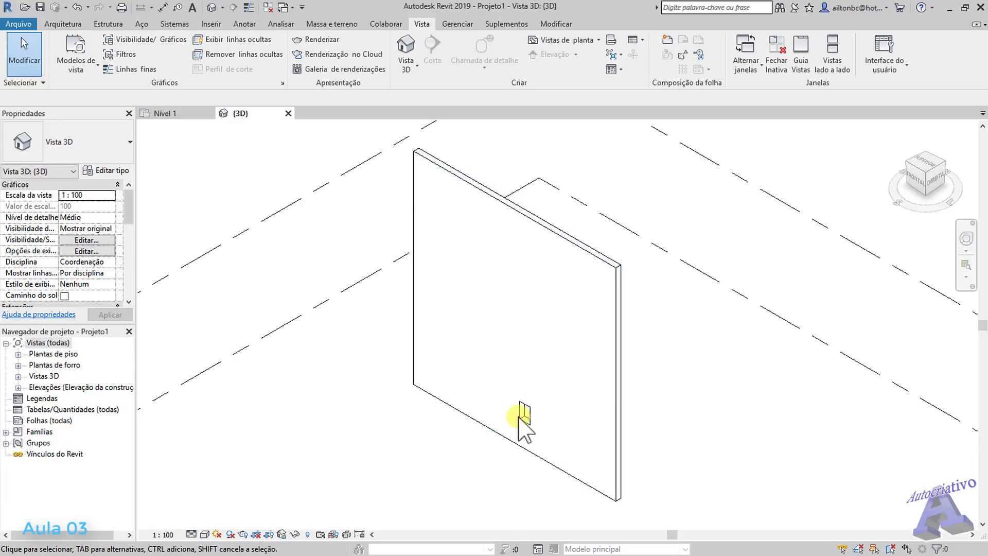
pyautogui.scroll(2, 524, 416)
pyautogui.scroll(2, 526, 418)
pyautogui.scroll(1, 564, 376)
pyautogui.moveTo(558, 367); pyautogui.dragTo(514, 288, button='middle')
pyautogui.scroll(-1, 514, 288)
pyautogui.scroll(3, 478, 311)
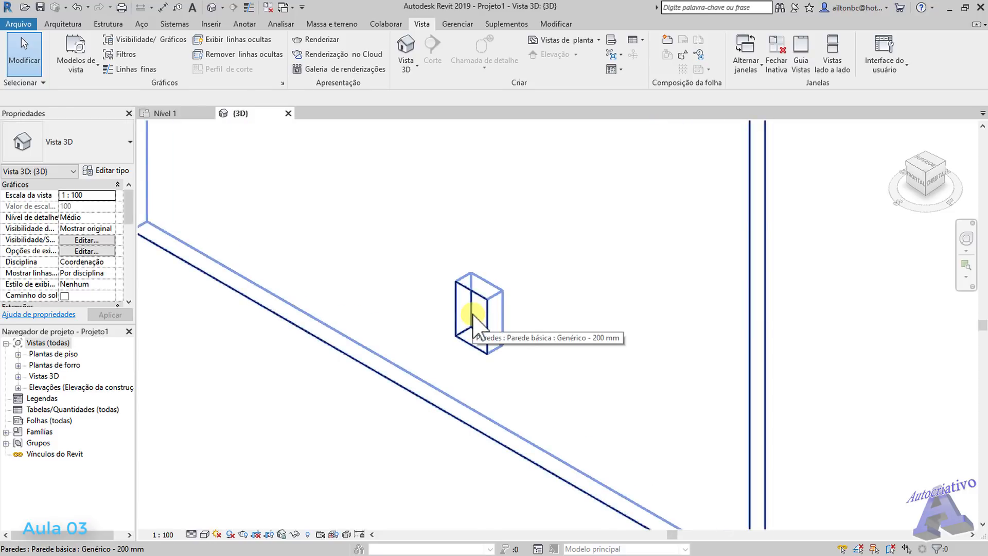
pyautogui.scroll(-3, 472, 314)
pyautogui.moveTo(490, 292); pyautogui.dragTo(545, 358, button='middle')
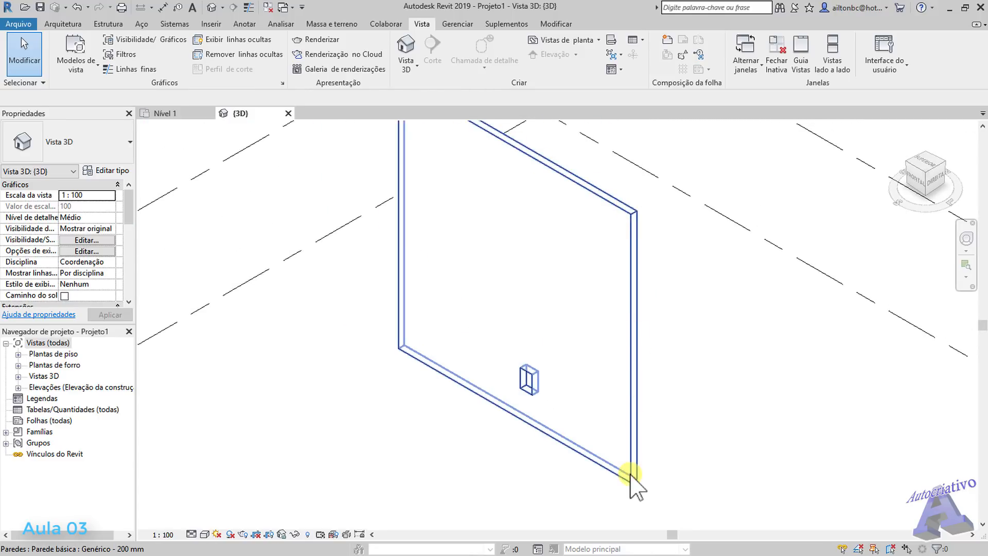
pyautogui.scroll(2, 530, 383)
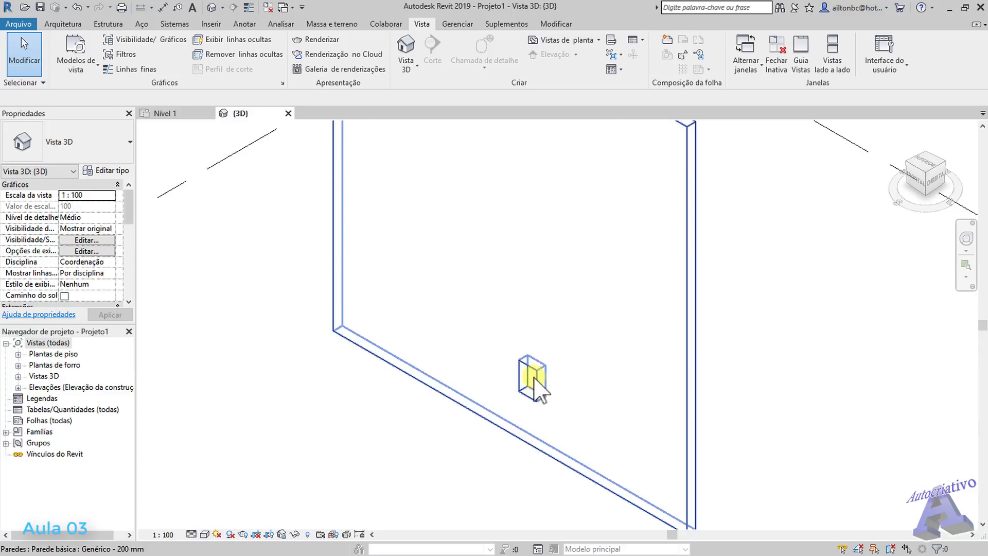
pyautogui.scroll(2, 536, 391)
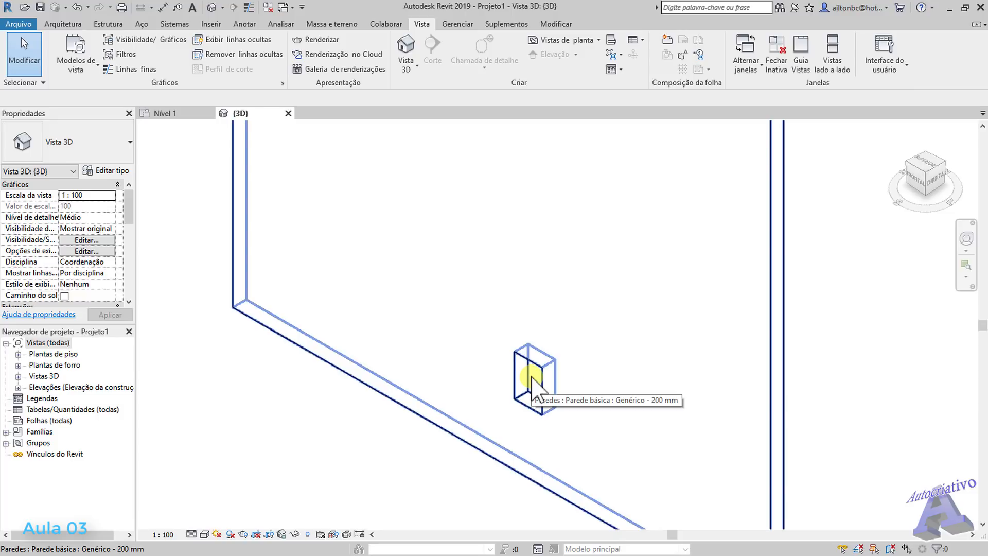
pyautogui.scroll(-4, 535, 391)
pyautogui.moveTo(540, 437); pyautogui.dragTo(542, 382, button='middle')
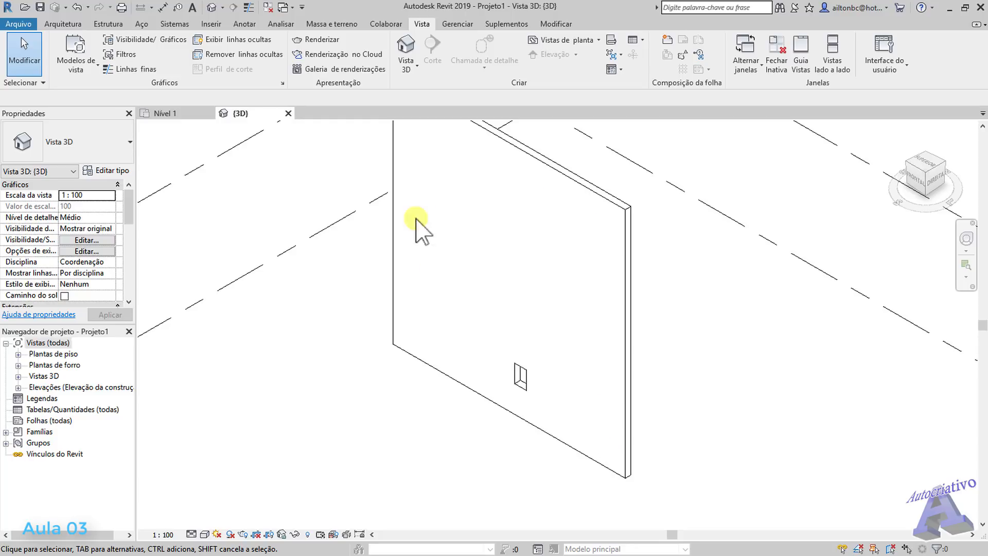
# Step: Open the Visibility/Graphics overrides of the 3D view and turn the Janelas model category back on
pyautogui.moveTo(523, 364); pyautogui.dragTo(536, 435, button='middle')
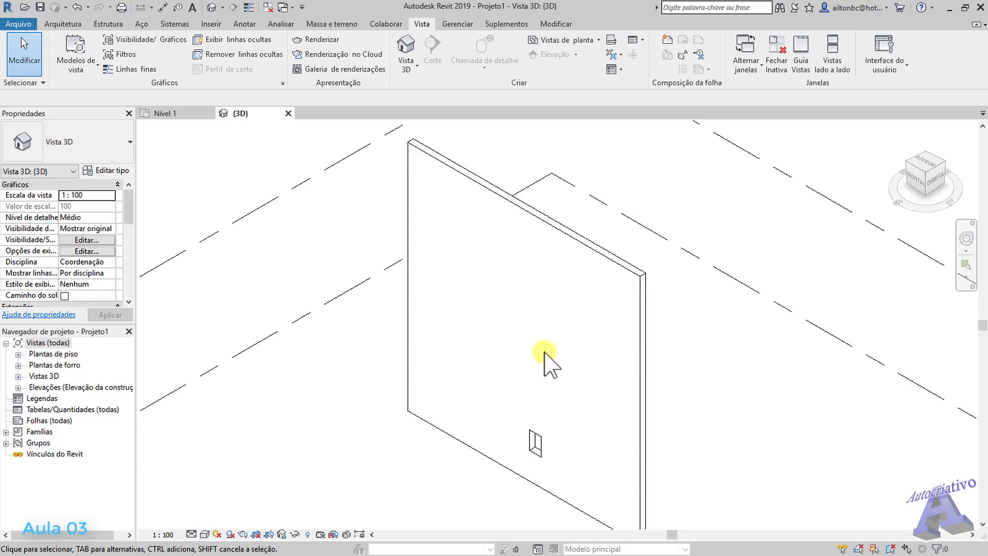
pyautogui.moveTo(546, 355); pyautogui.dragTo(519, 329, button='middle')
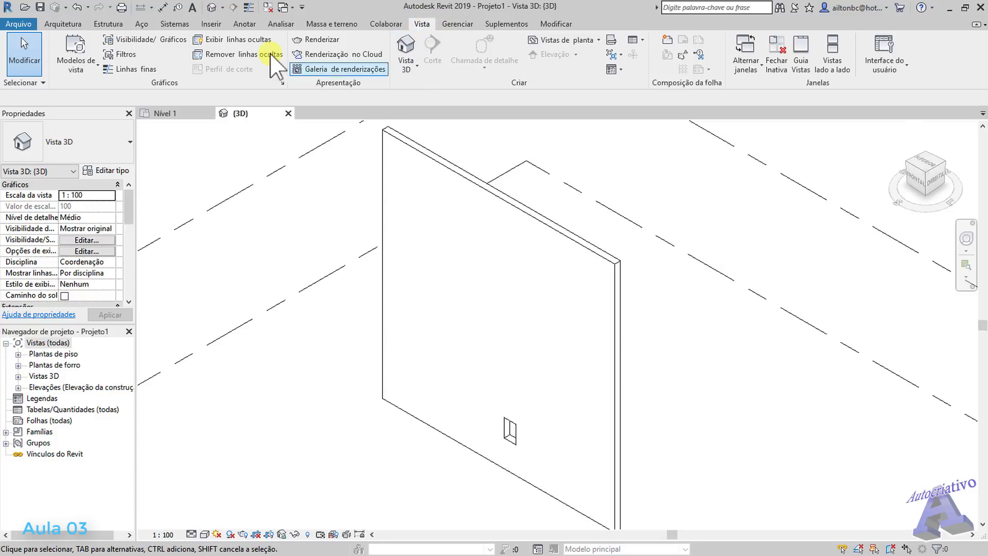
pyautogui.click(160, 40)
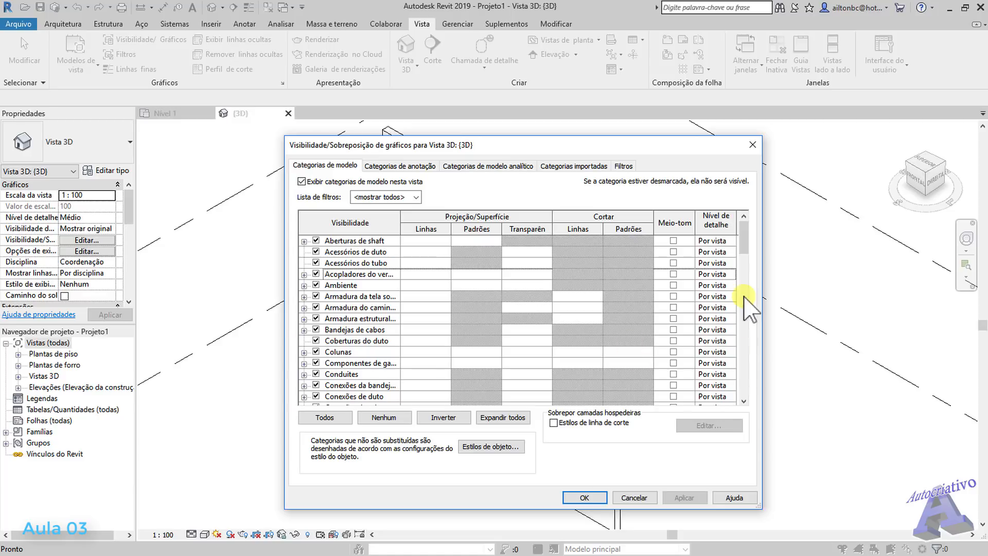
pyautogui.moveTo(747, 243); pyautogui.dragTo(745, 320)
pyautogui.click(316, 307)
pyautogui.click(316, 308)
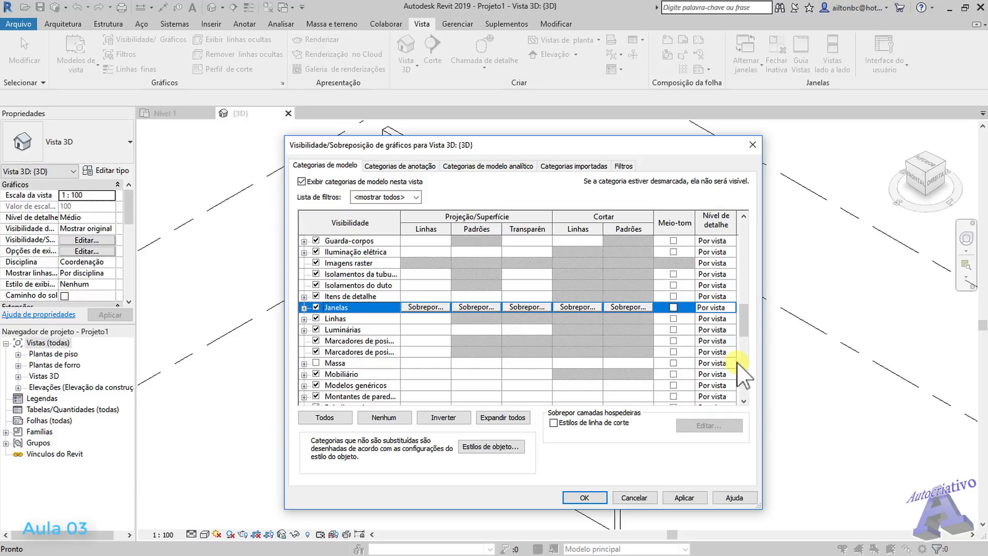
# Step: Expand the Paredes model category, turn off its visibility in the 3D view, apply the change and close the overrides
pyautogui.moveTo(747, 330); pyautogui.dragTo(746, 338)
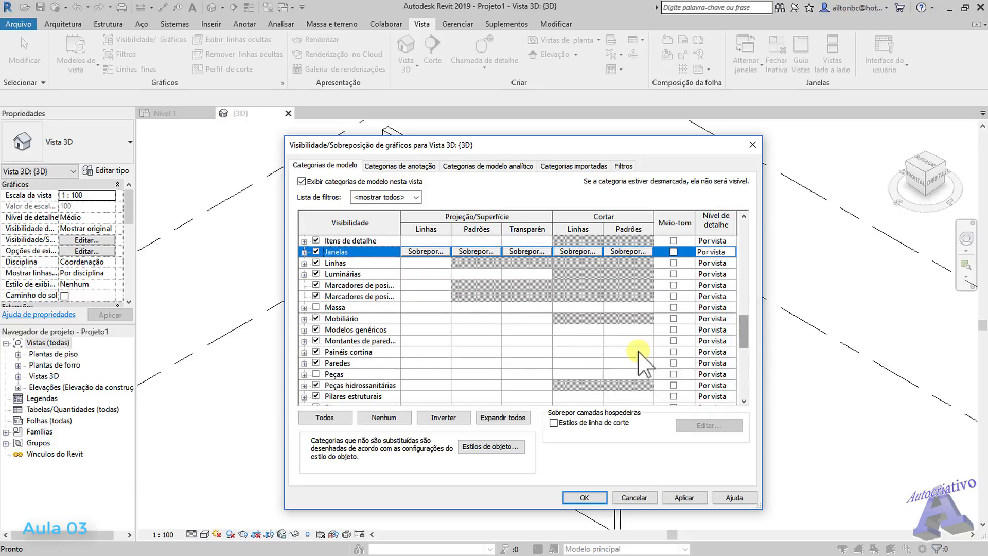
pyautogui.click(316, 363)
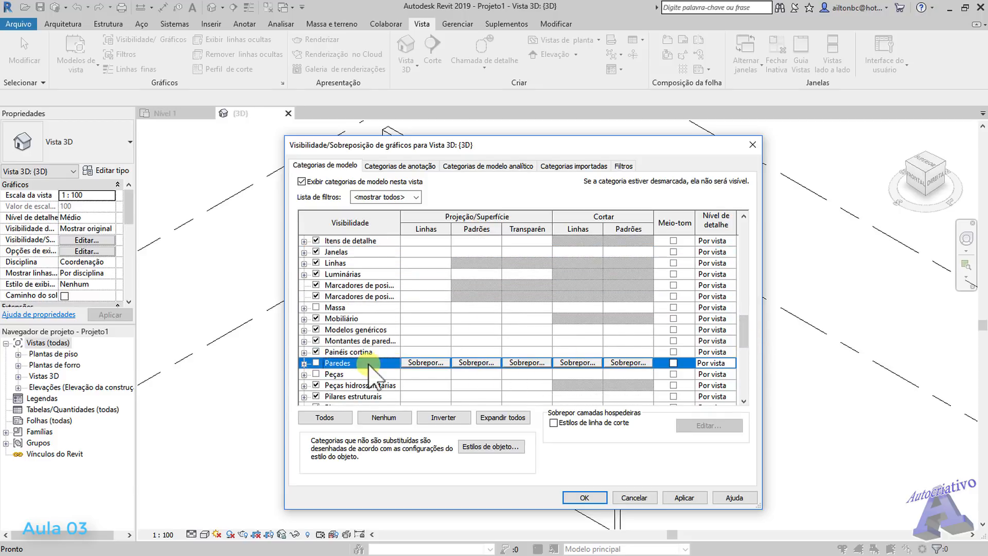
pyautogui.click(304, 363)
pyautogui.moveTo(741, 331); pyautogui.dragTo(742, 341)
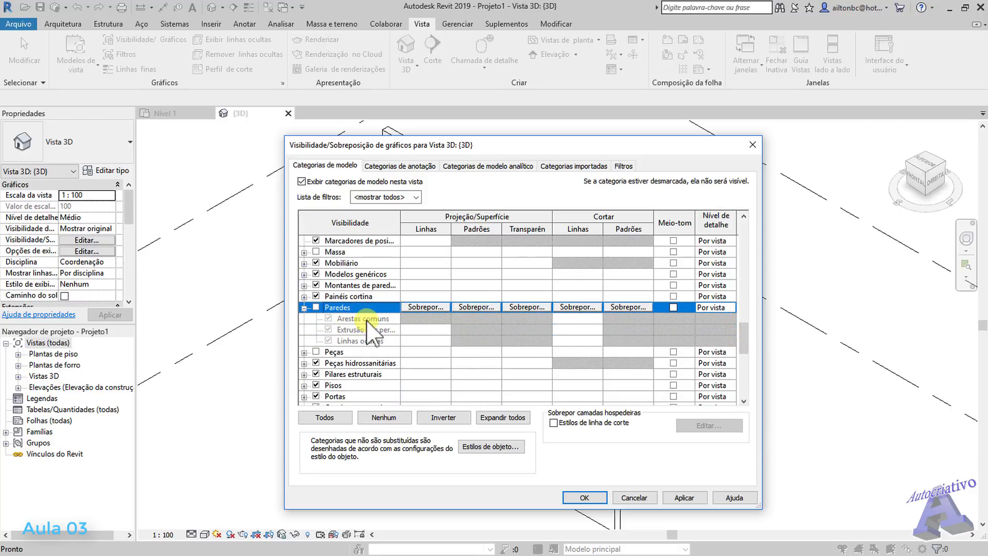
pyautogui.click(316, 307)
pyautogui.click(684, 498)
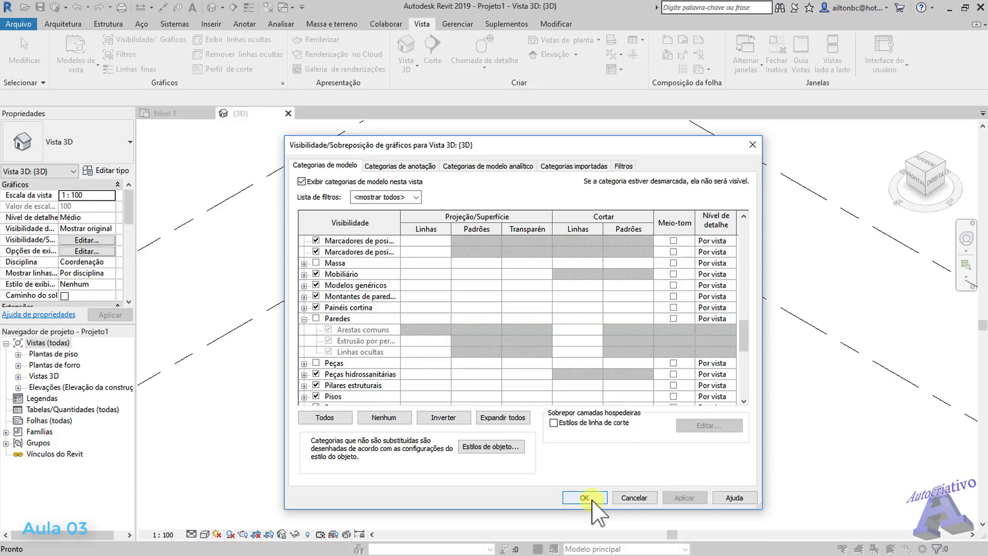
pyautogui.click(591, 500)
pyautogui.moveTo(590, 456); pyautogui.dragTo(547, 367, button='middle')
pyautogui.scroll(-2, 537, 366)
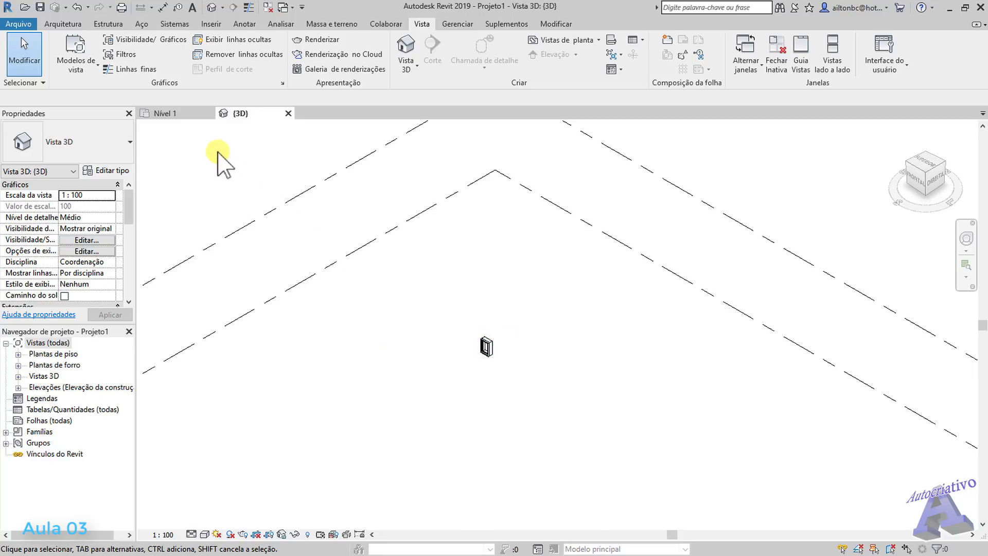
# Step: Check the whole wall and its window in the Nível 1 plan, and return to the 3D view
pyautogui.click(191, 113)
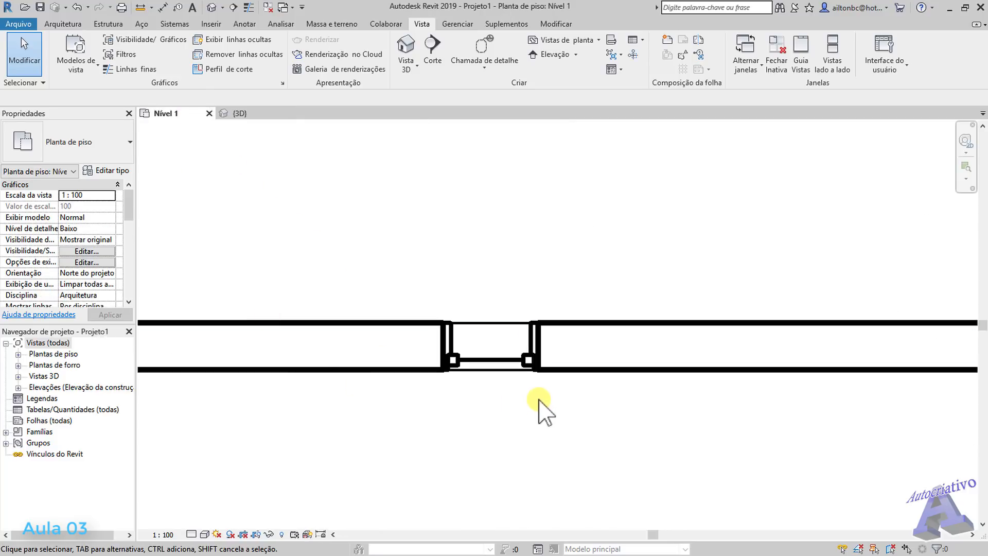
pyautogui.scroll(-2, 545, 394)
pyautogui.scroll(-3, 546, 394)
pyautogui.moveTo(515, 293); pyautogui.dragTo(531, 336, button='middle')
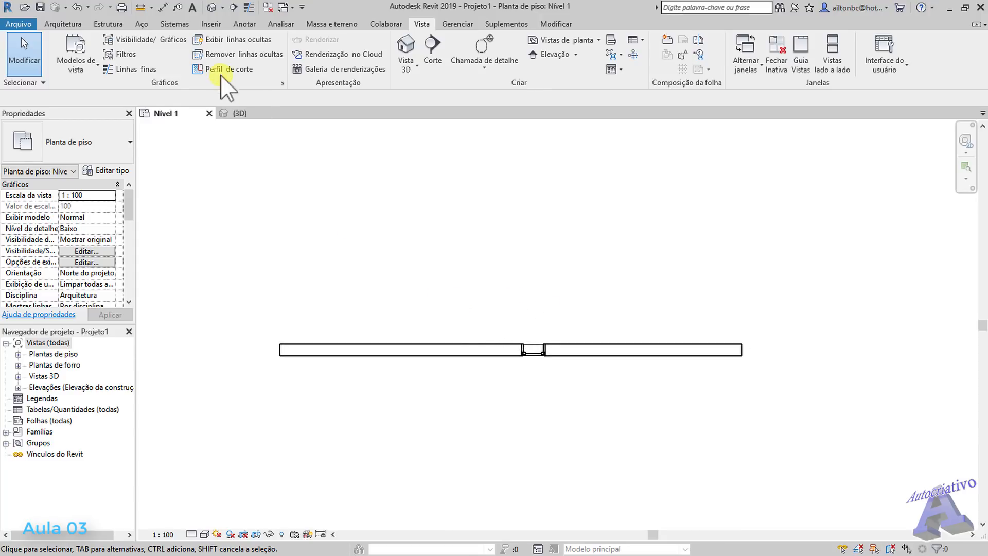
pyautogui.click(232, 115)
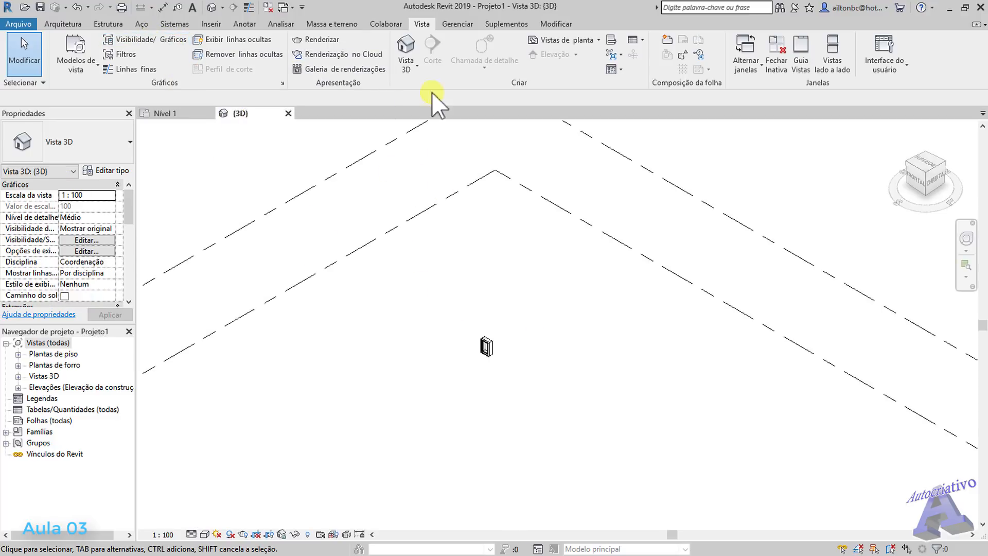
# Step: Turn the Paredes model category back on in the 3D view's Visibility/Graphics overrides and confirm
pyautogui.click(149, 42)
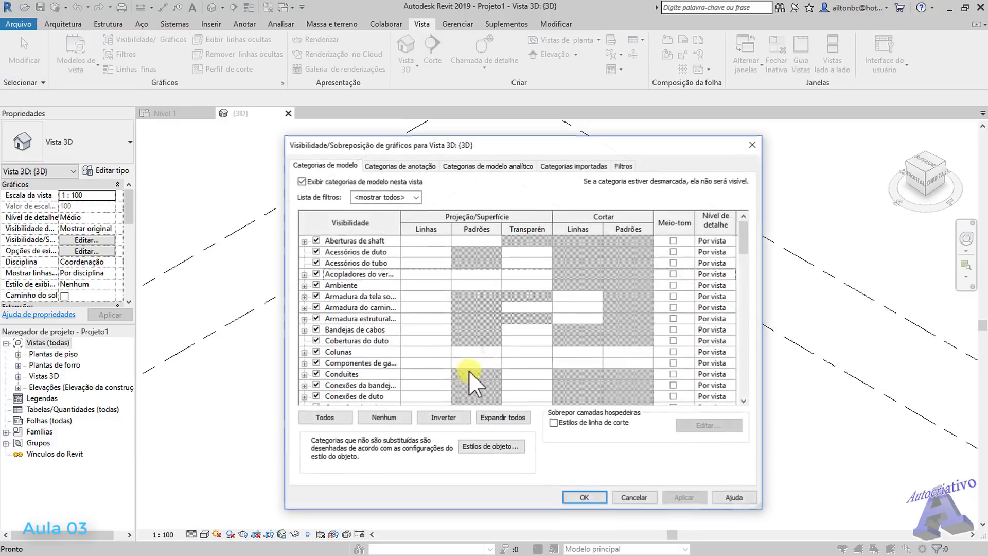
pyautogui.scroll(-5, 745, 273)
pyautogui.moveTo(746, 271); pyautogui.dragTo(745, 341)
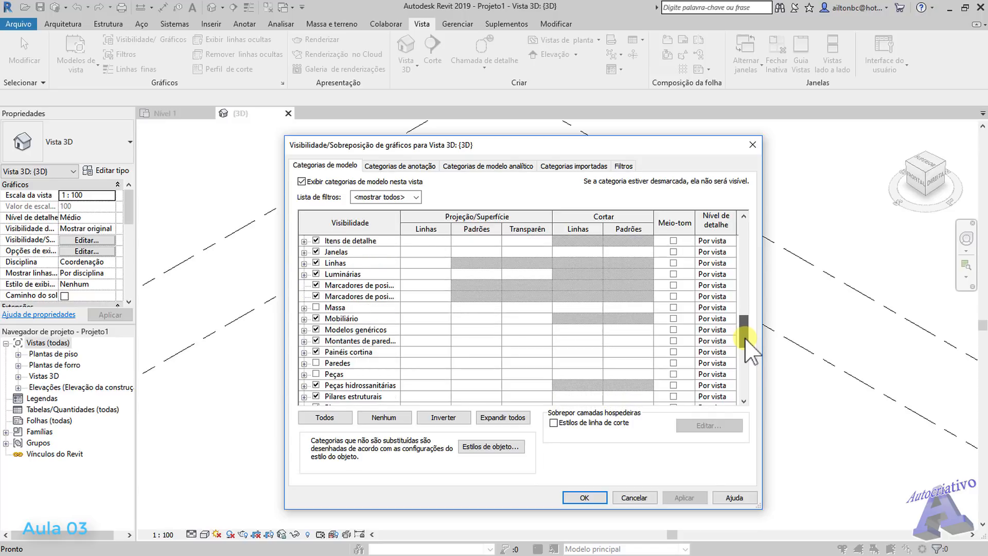
pyautogui.click(317, 364)
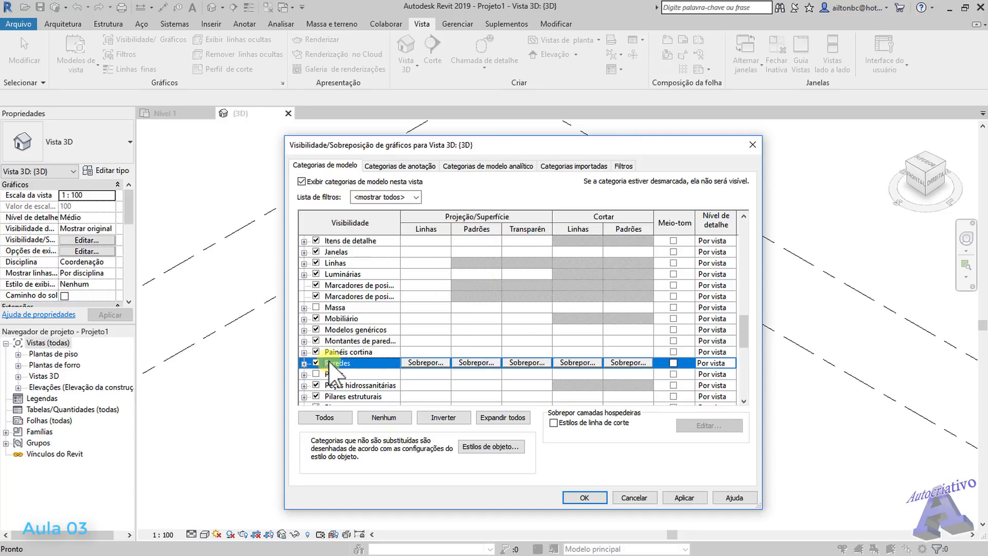
pyautogui.click(585, 498)
# Step: Select the wall together with its window in the 3D view and delete both
pyautogui.moveTo(511, 287); pyautogui.dragTo(565, 336, button='middle')
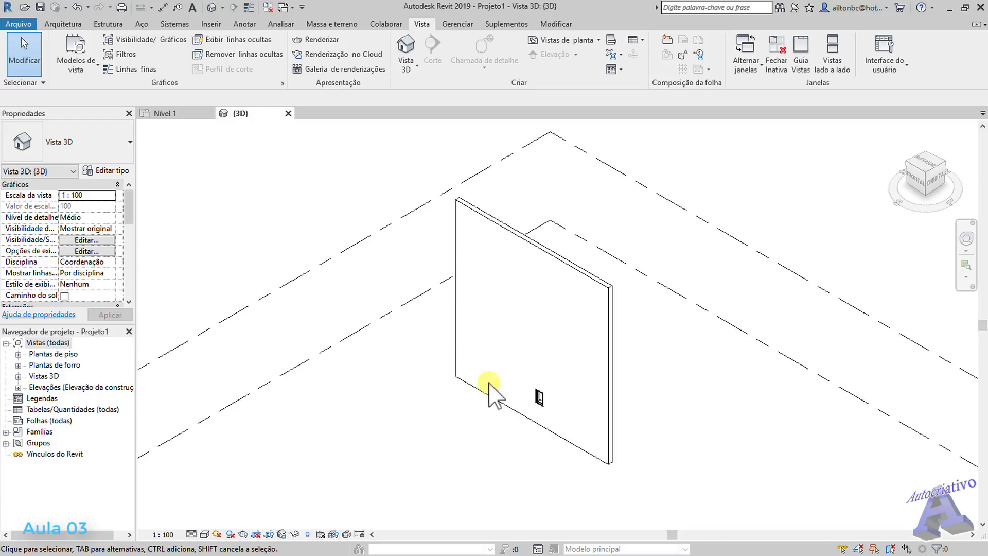
pyautogui.moveTo(324, 140); pyautogui.dragTo(665, 518)
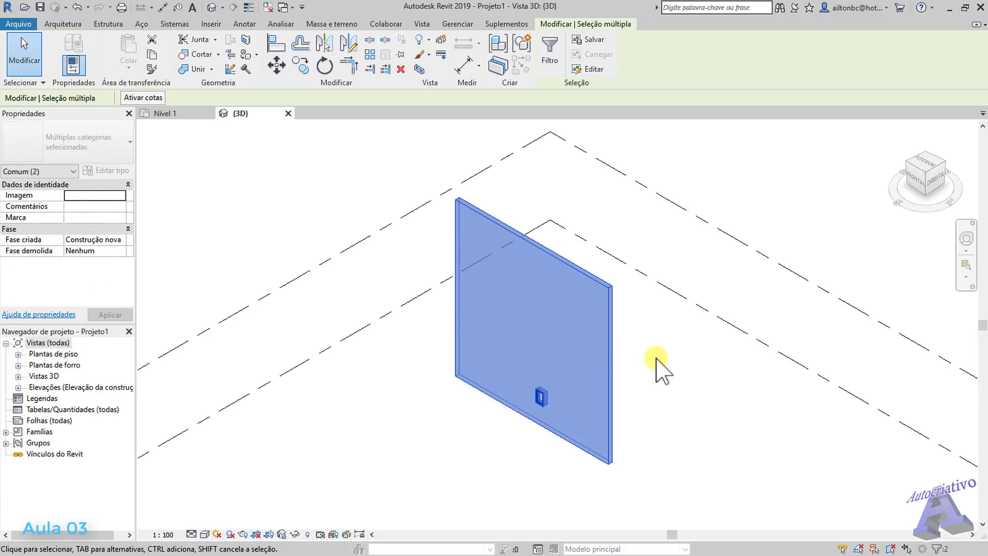
pyautogui.press('Delete')
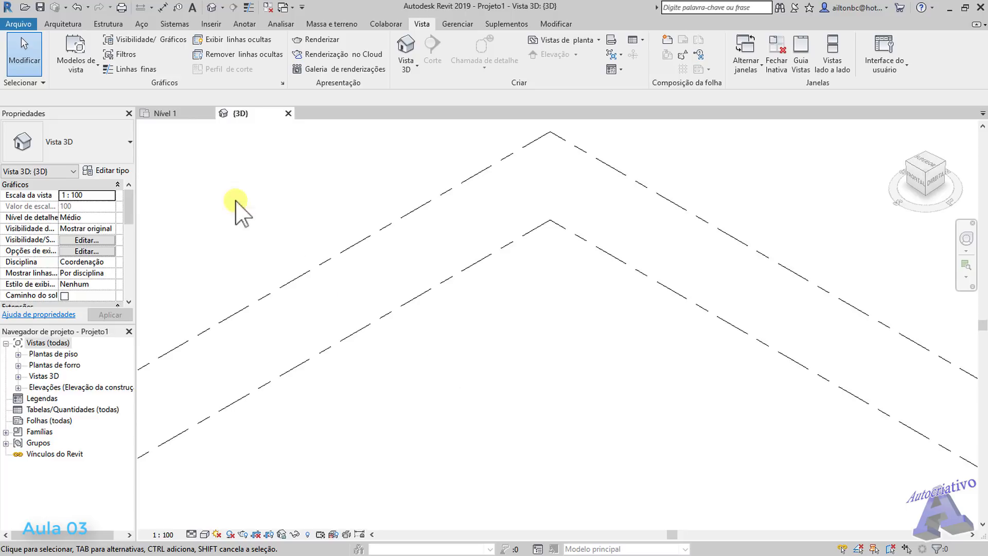
# Step: Switch to the Nível 1 plan and check the empty area framed by the four elevation markers
pyautogui.click(170, 114)
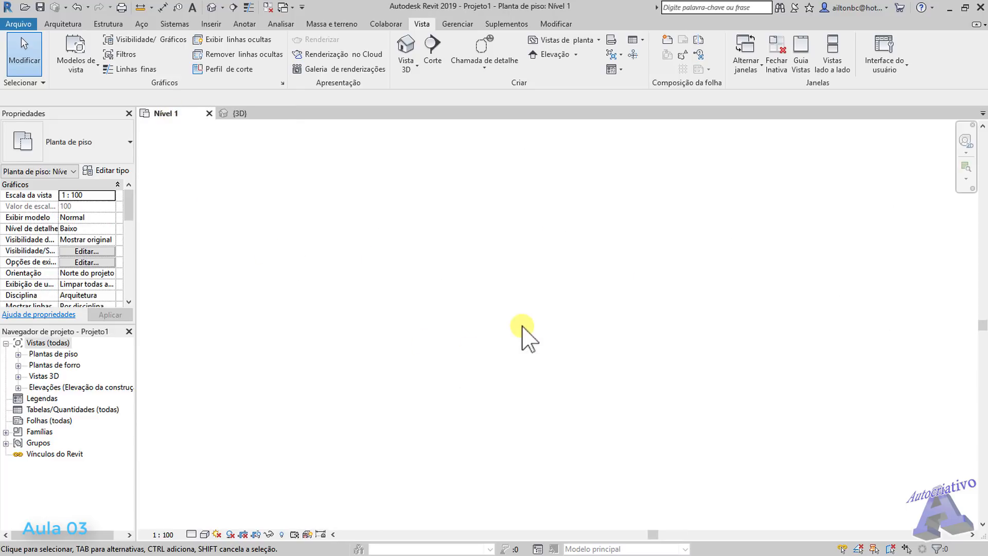
pyautogui.scroll(-5, 533, 330)
pyautogui.moveTo(570, 316); pyautogui.dragTo(540, 314, button='middle')
pyautogui.scroll(3, 505, 314)
pyautogui.scroll(-1, 505, 314)
pyautogui.moveTo(535, 308); pyautogui.dragTo(562, 307, button='middle')
# Step: Close the 3D view and open it again as the default 3D view
pyautogui.click(252, 120)
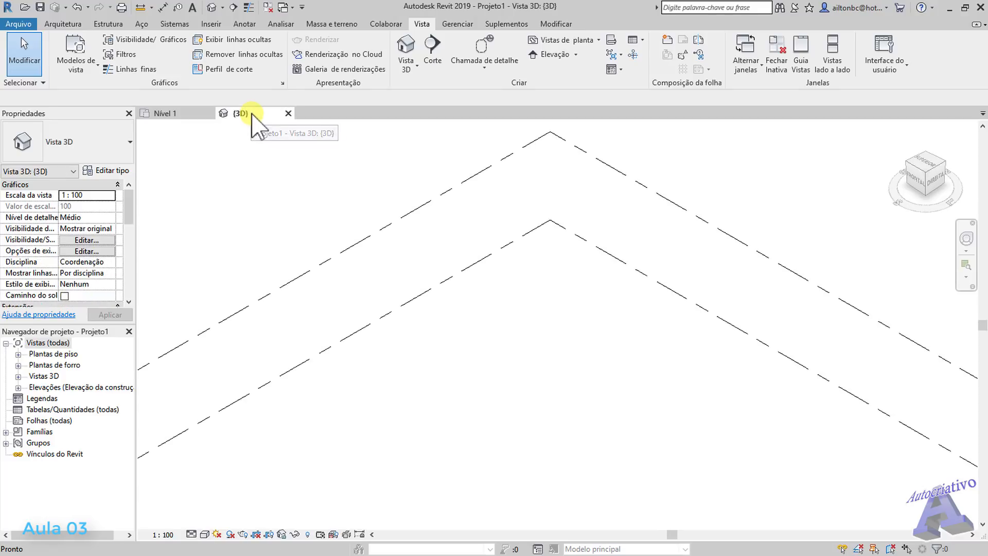
pyautogui.click(288, 113)
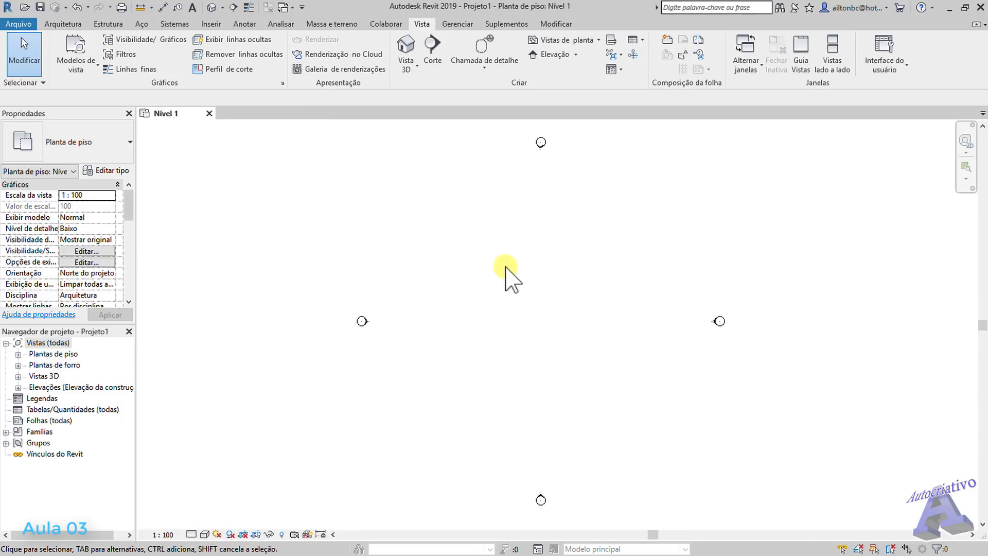
pyautogui.click(211, 8)
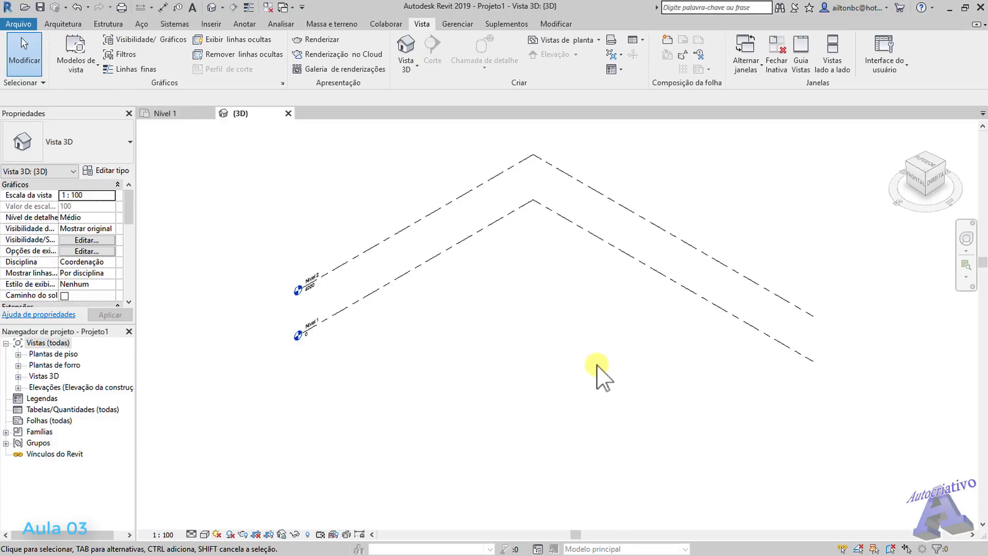
# Step: Expand the Vistas 3D branch, close the open 3D view, reopen {3D} from that branch and collapse it again
pyautogui.click(19, 377)
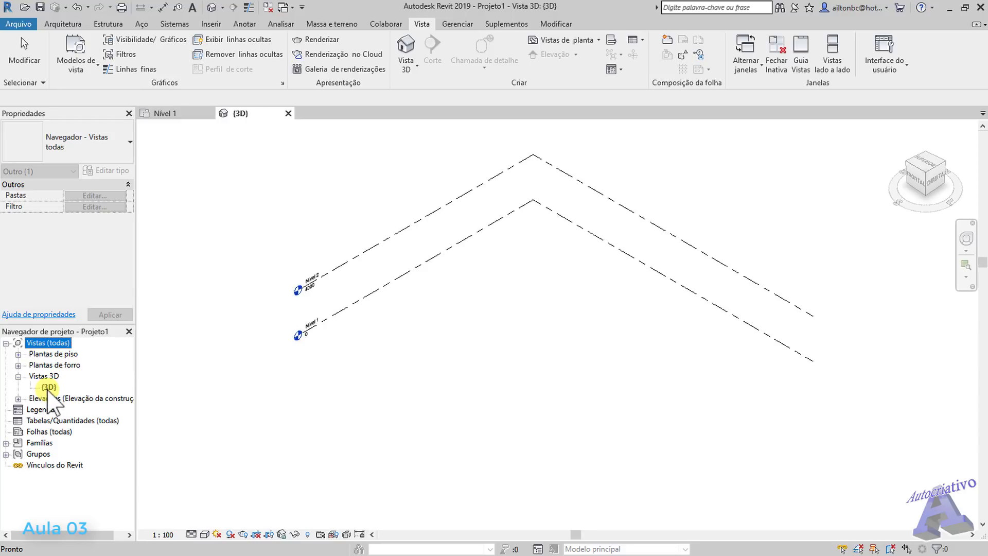
pyautogui.click(288, 114)
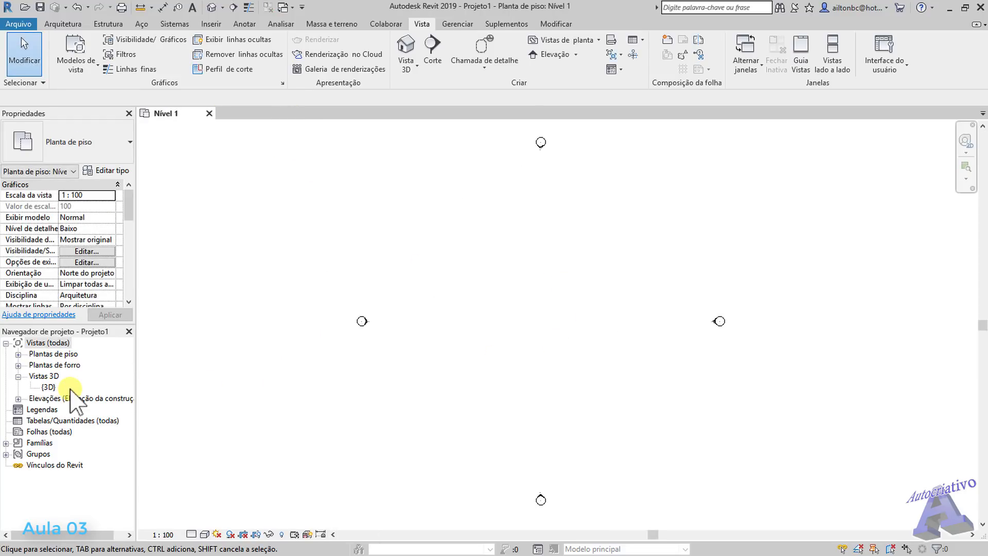
pyautogui.click(48, 387)
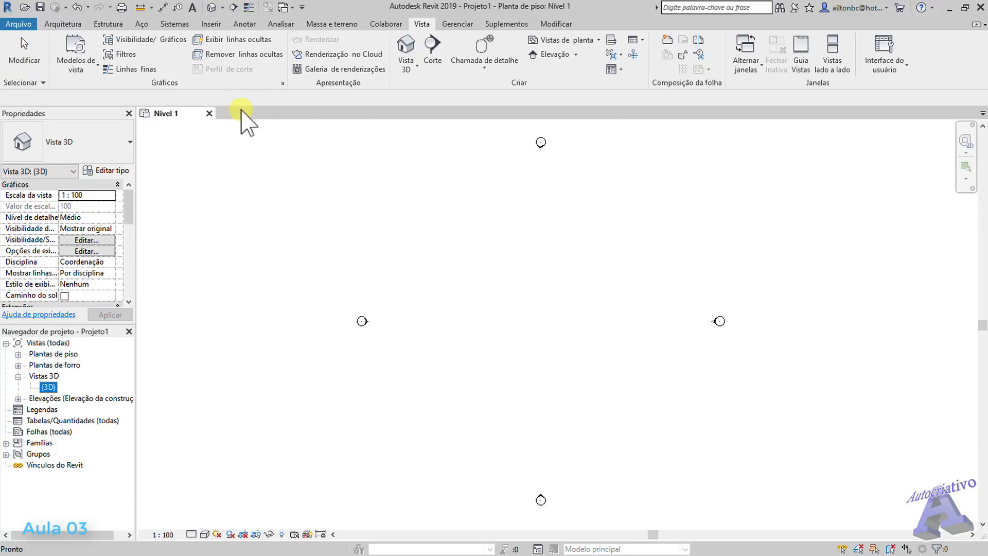
pyautogui.doubleClick(48, 387)
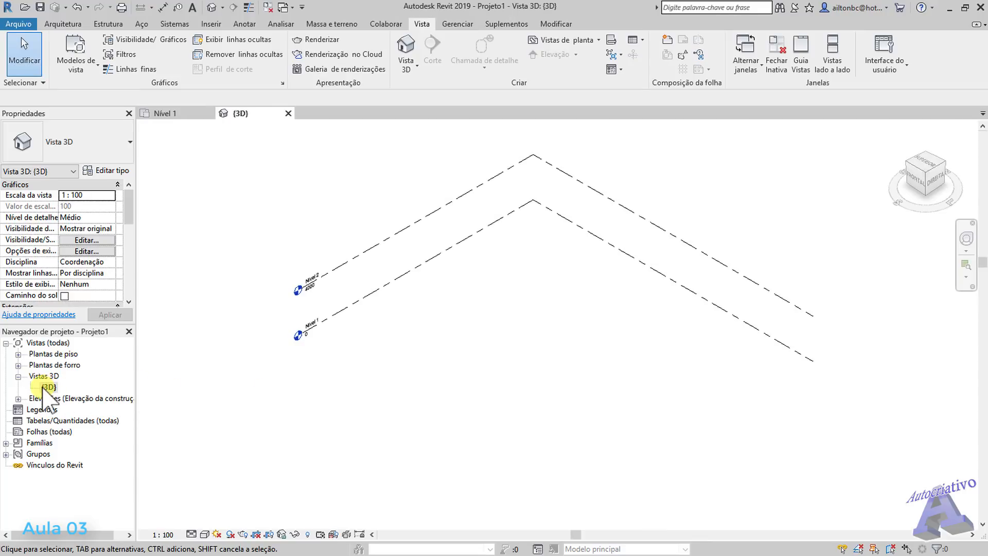
pyautogui.moveTo(531, 284); pyautogui.dragTo(526, 303, button='middle')
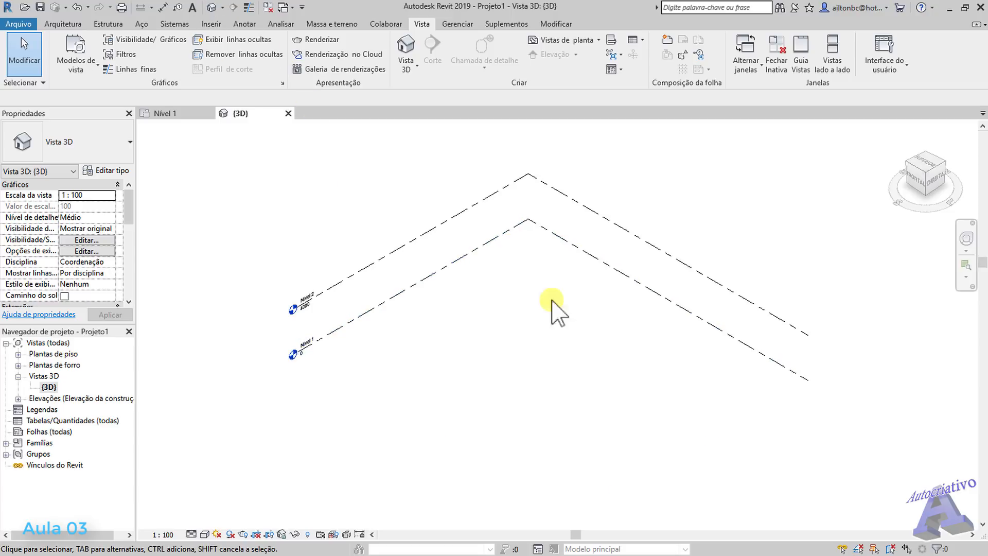
pyautogui.click(18, 376)
pyautogui.click(495, 330)
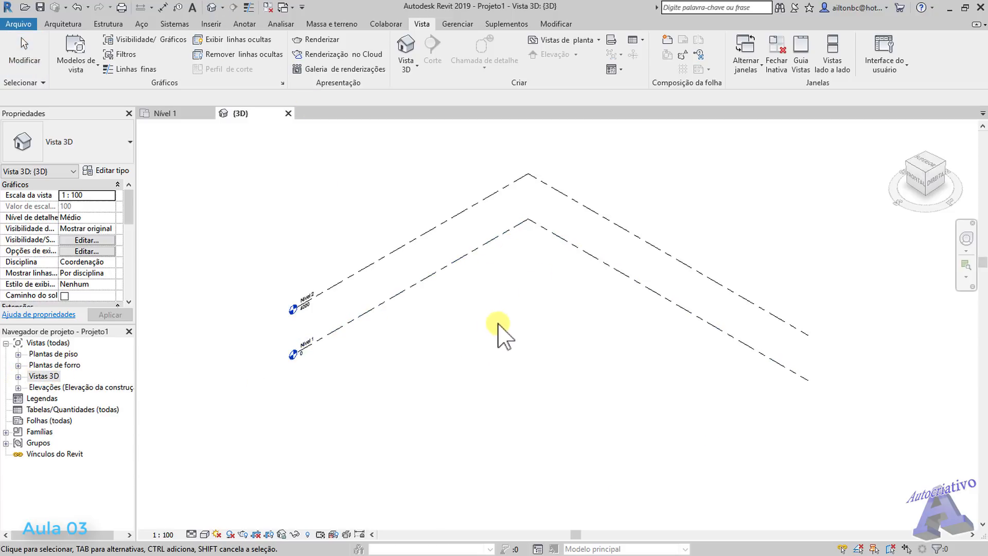
pyautogui.moveTo(505, 333)
pyautogui.mouseDown(button='middle')
pyautogui.moveTo(520, 307)
pyautogui.moveTo(532, 314)
pyautogui.moveTo(479, 338)
pyautogui.moveTo(505, 320)
pyautogui.mouseUp(button='middle')
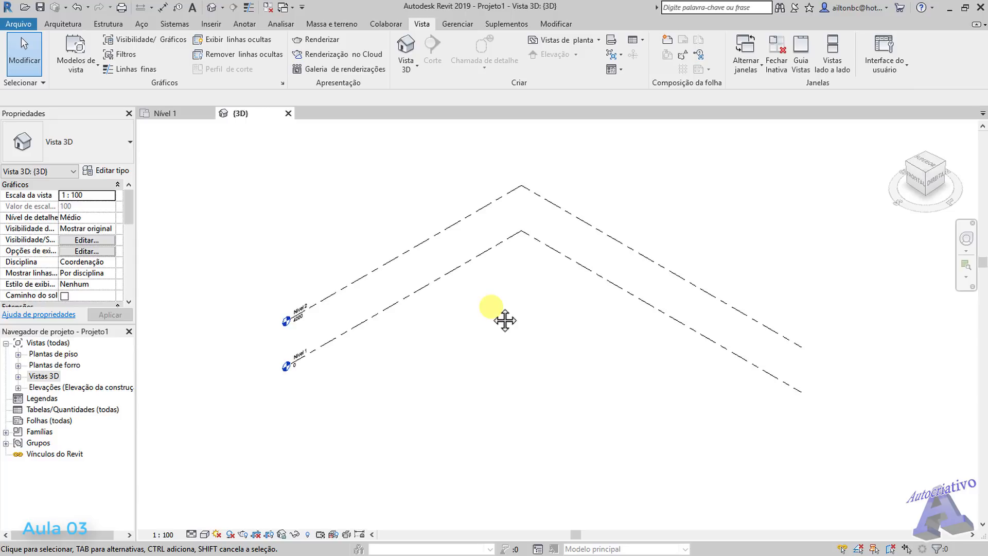
# Step: Activate the Nível 1 plan and start saving the file as a project named Projeto1 in Área de Trabalho
pyautogui.click(174, 113)
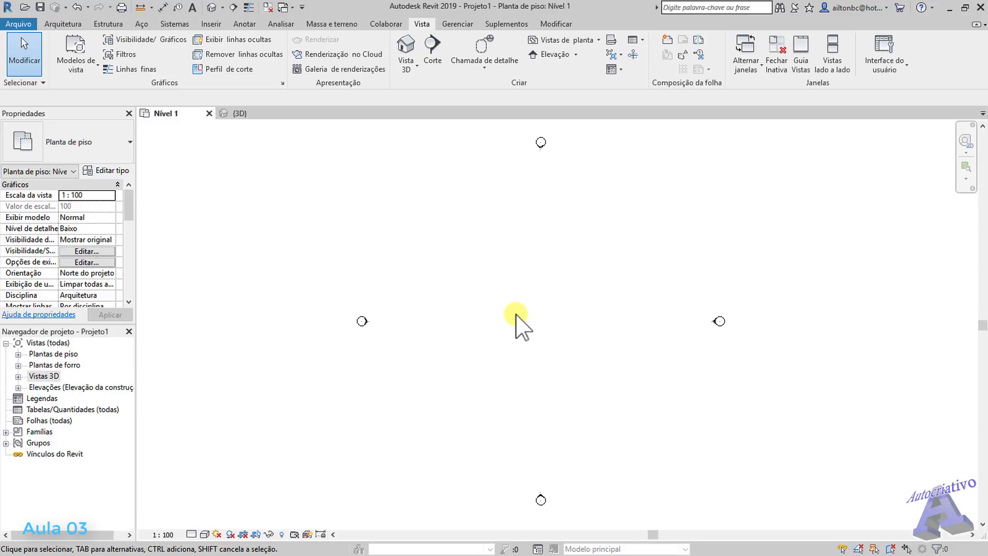
pyautogui.moveTo(537, 295); pyautogui.dragTo(512, 296, button='middle')
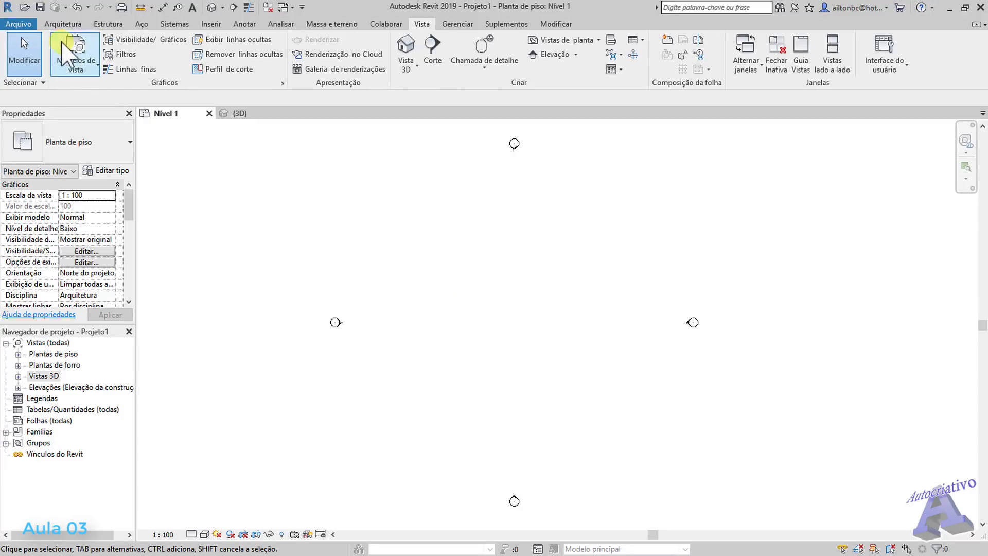
pyautogui.click(21, 28)
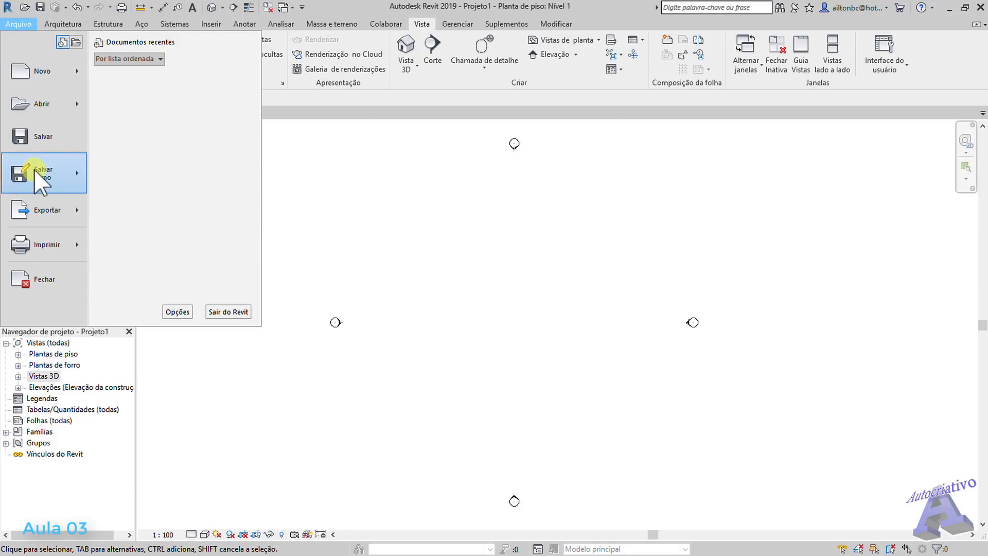
pyautogui.moveTo(39, 176)
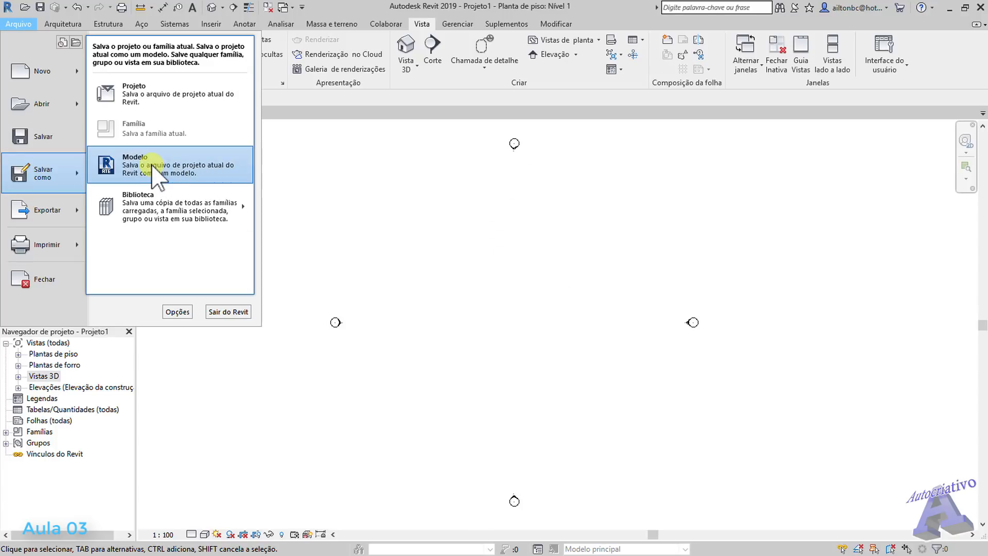
pyautogui.moveTo(151, 203)
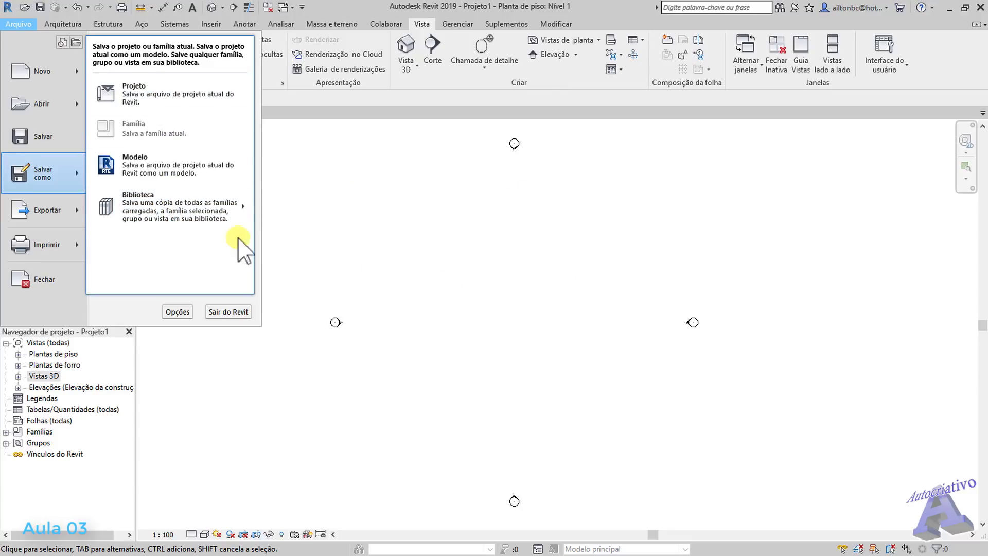
pyautogui.click(156, 102)
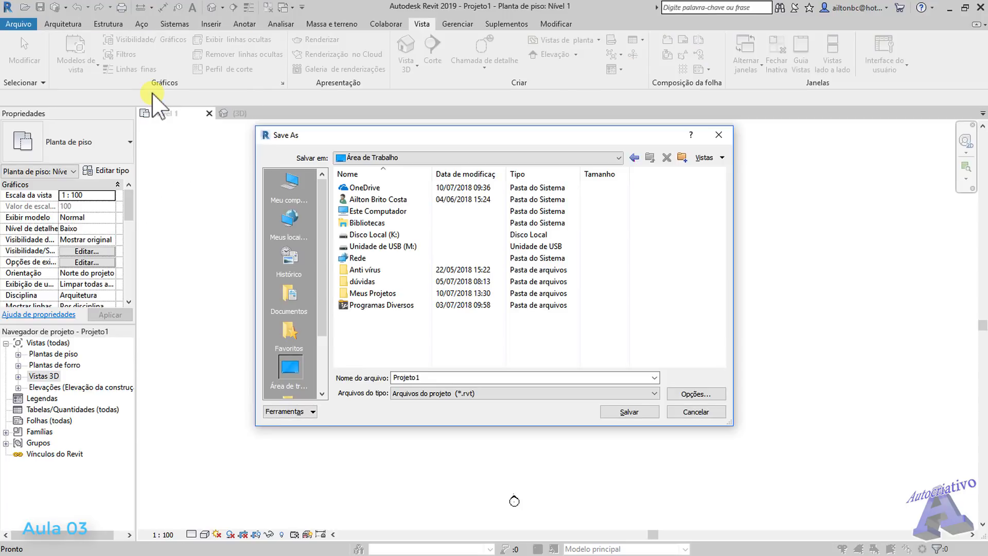
pyautogui.moveTo(484, 136); pyautogui.dragTo(492, 150)
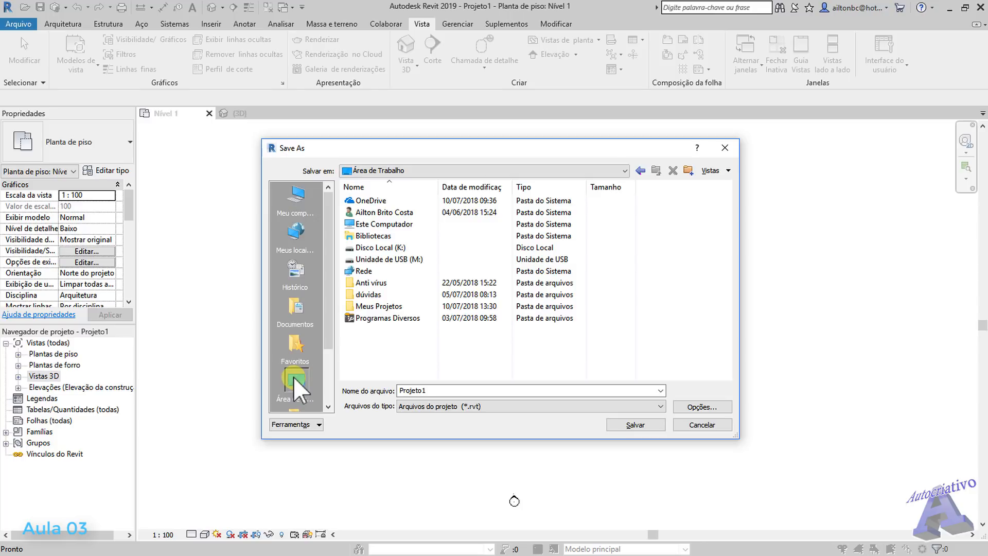
pyautogui.click(423, 393)
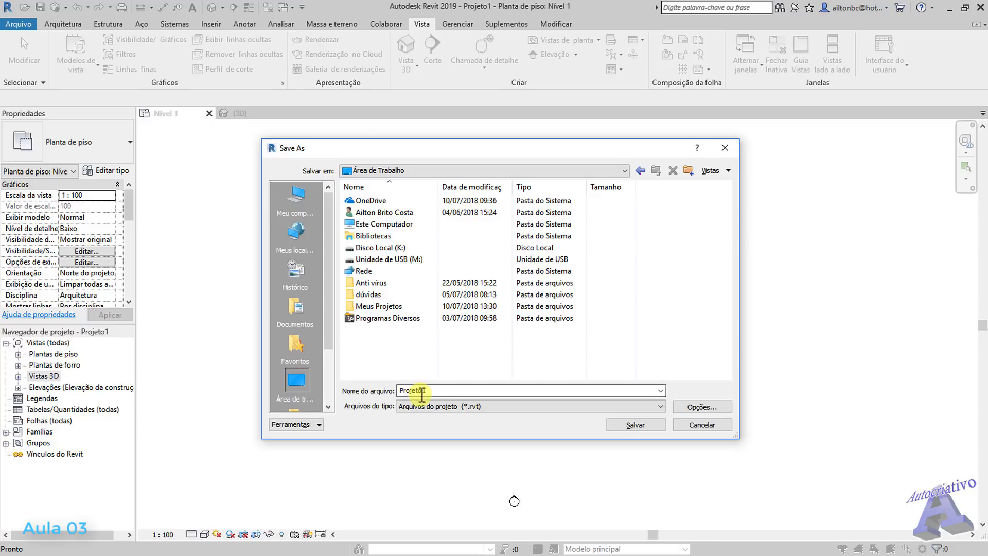
pyautogui.press('BackSpace')
pyautogui.write('1')
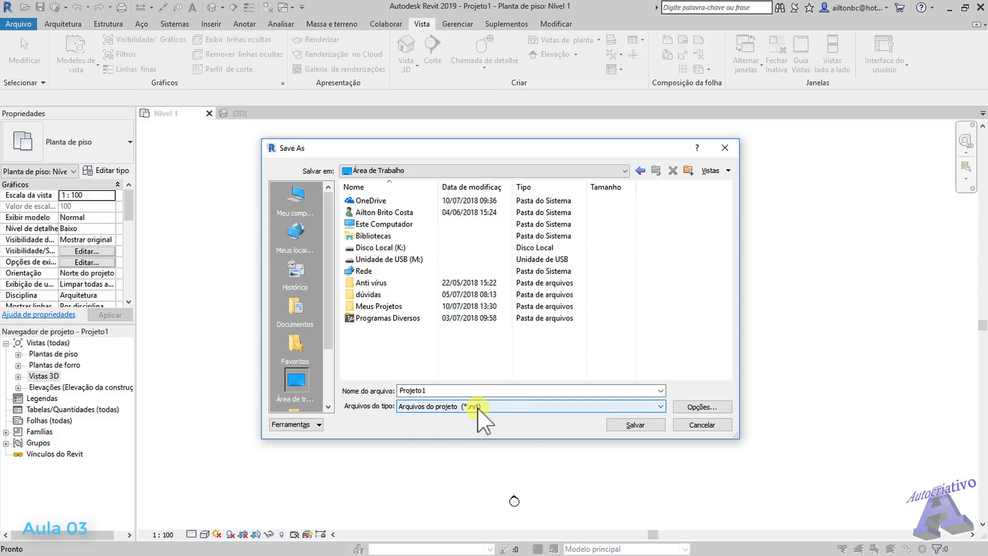
# Step: Set the maximum number of backups to 8 in the file save options and save the project
pyautogui.click(701, 408)
pyautogui.moveTo(526, 192); pyautogui.dragTo(537, 191)
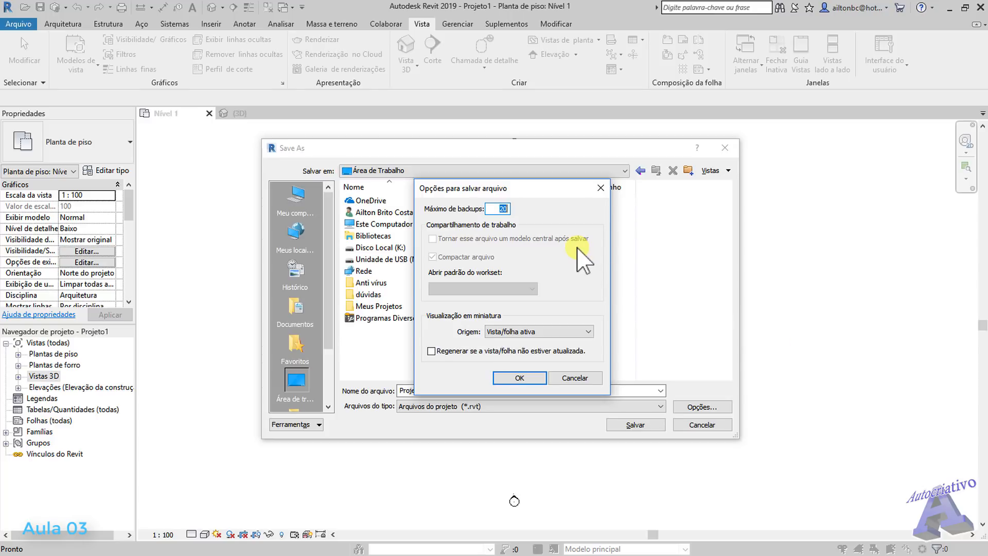
pyautogui.click(502, 209)
pyautogui.doubleClick(502, 209)
pyautogui.write('8')
pyautogui.moveTo(536, 192); pyautogui.dragTo(636, 173)
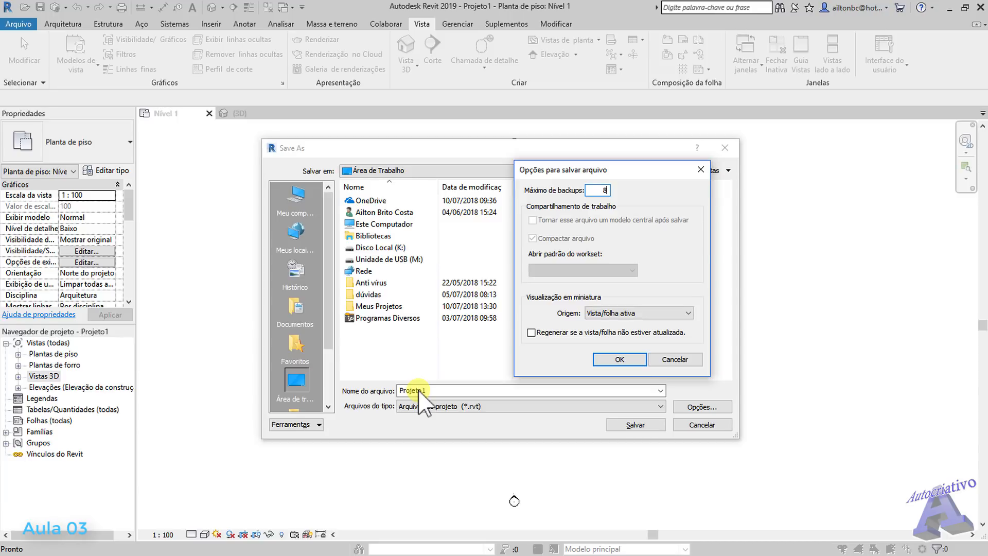
pyautogui.moveTo(630, 174); pyautogui.dragTo(527, 174)
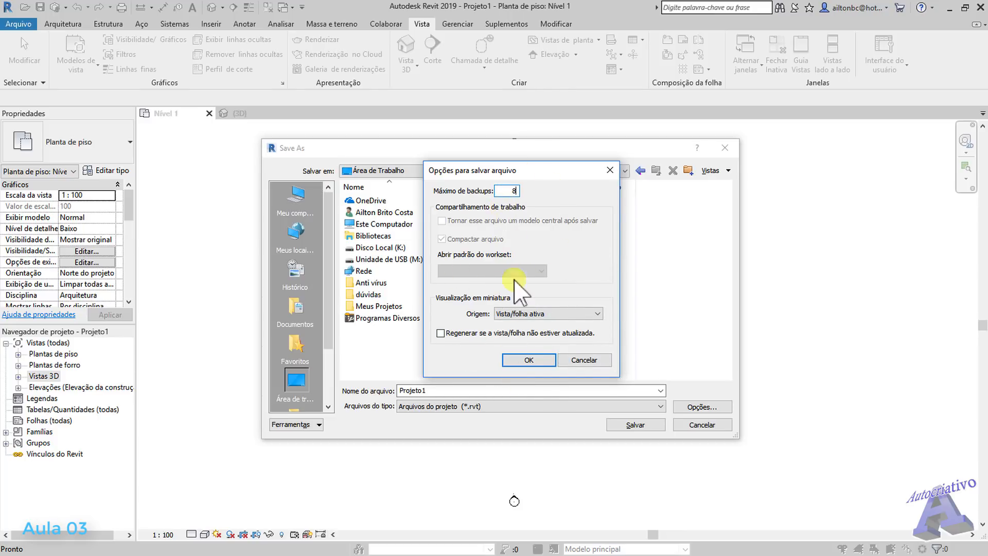
pyautogui.click(529, 361)
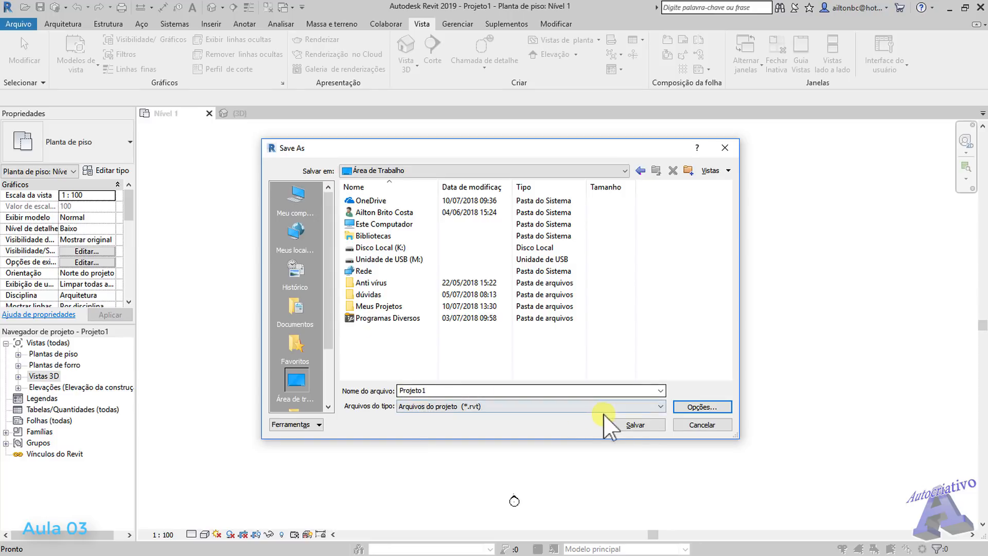
pyautogui.click(645, 425)
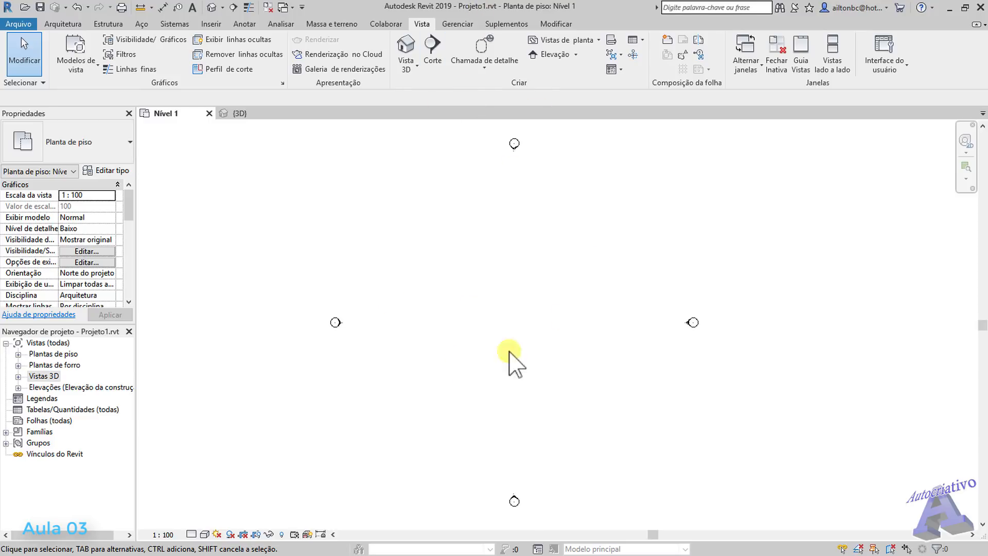
pyautogui.moveTo(513, 349); pyautogui.dragTo(556, 359, button='middle')
pyautogui.scroll(-1, 536, 345)
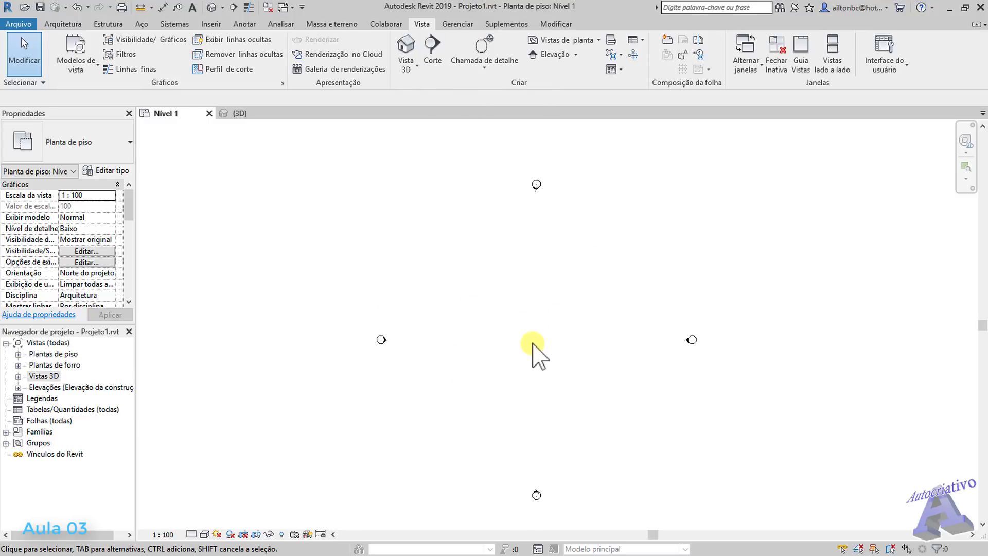
pyautogui.scroll(1, 536, 344)
pyautogui.moveTo(541, 337)
pyautogui.mouseDown(button='middle')
pyautogui.moveTo(552, 305)
pyautogui.moveTo(551, 340)
pyautogui.moveTo(538, 342)
pyautogui.moveTo(544, 334)
pyautogui.mouseUp(button='middle')
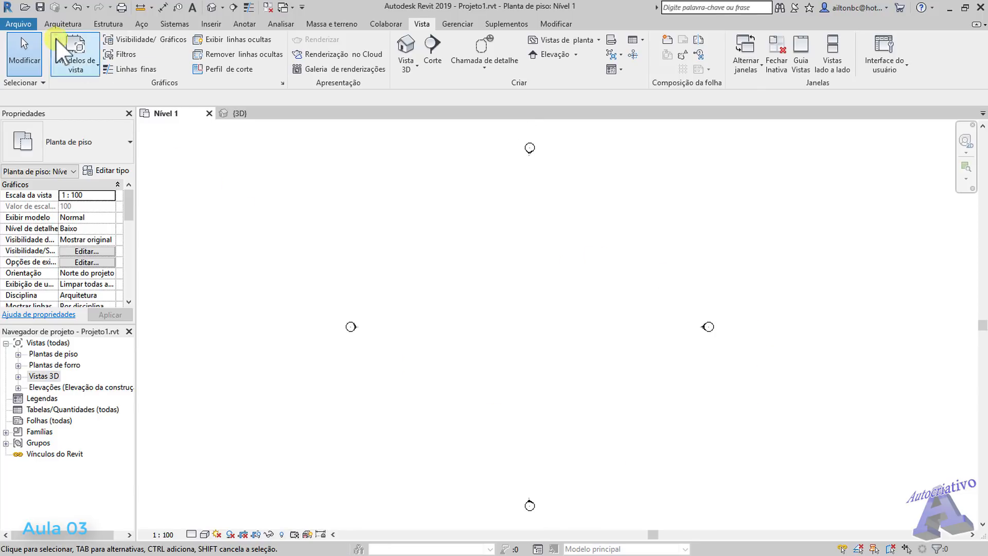
pyautogui.click(61, 24)
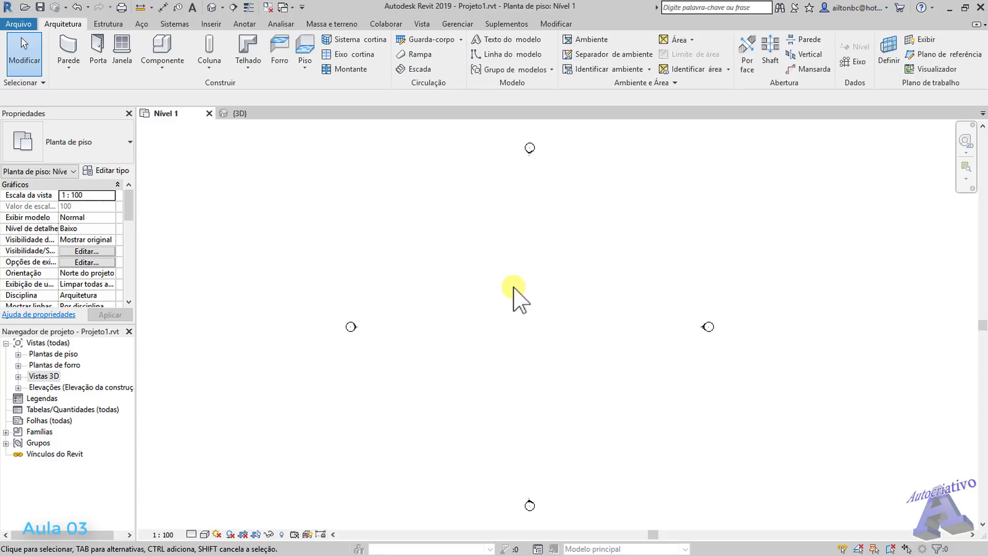
pyautogui.moveTo(514, 329); pyautogui.dragTo(547, 333, button='middle')
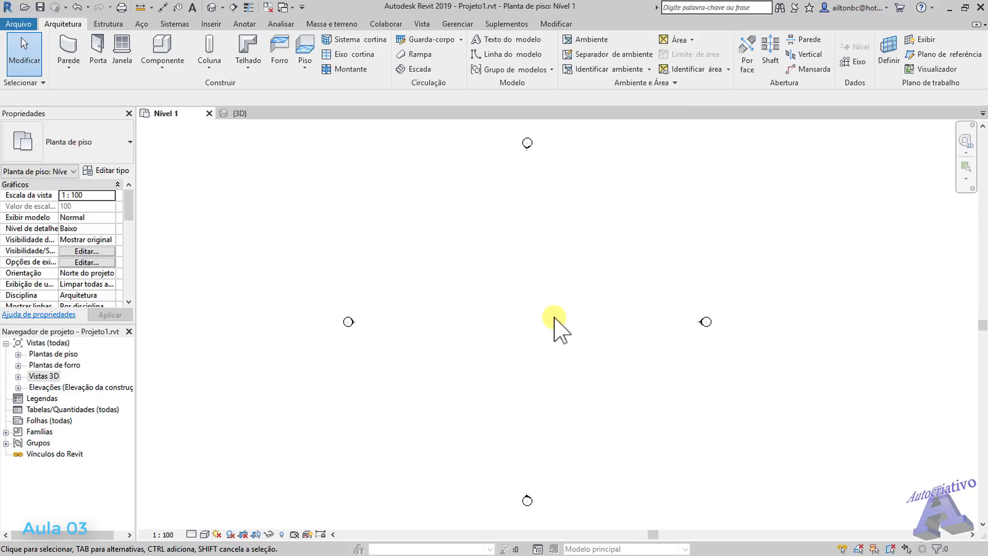
pyautogui.moveTo(523, 315); pyautogui.dragTo(537, 332, button='middle')
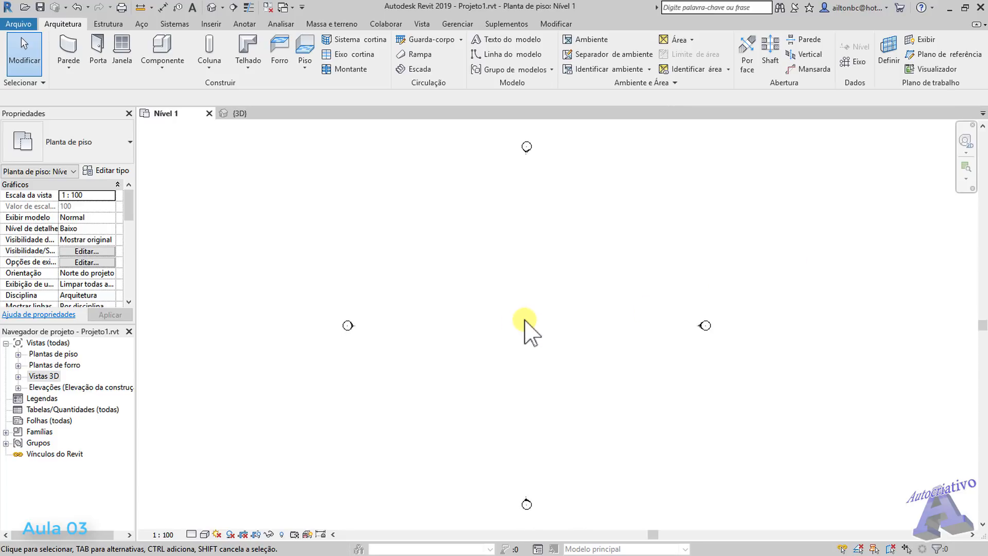